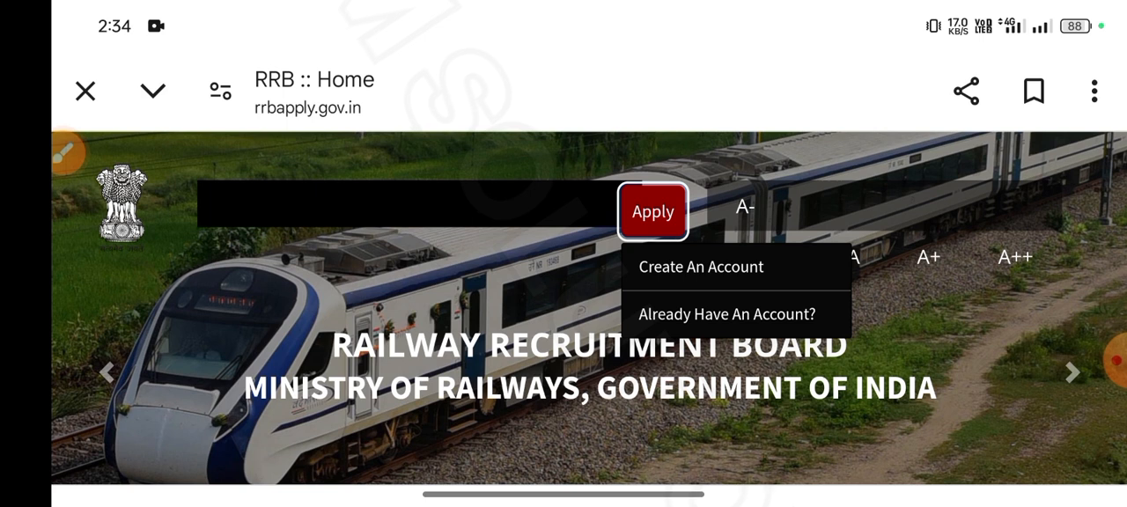
Go to the sign-in form for applicants who already have an account
{"action": "left_click", "coordinate": [728, 314]}
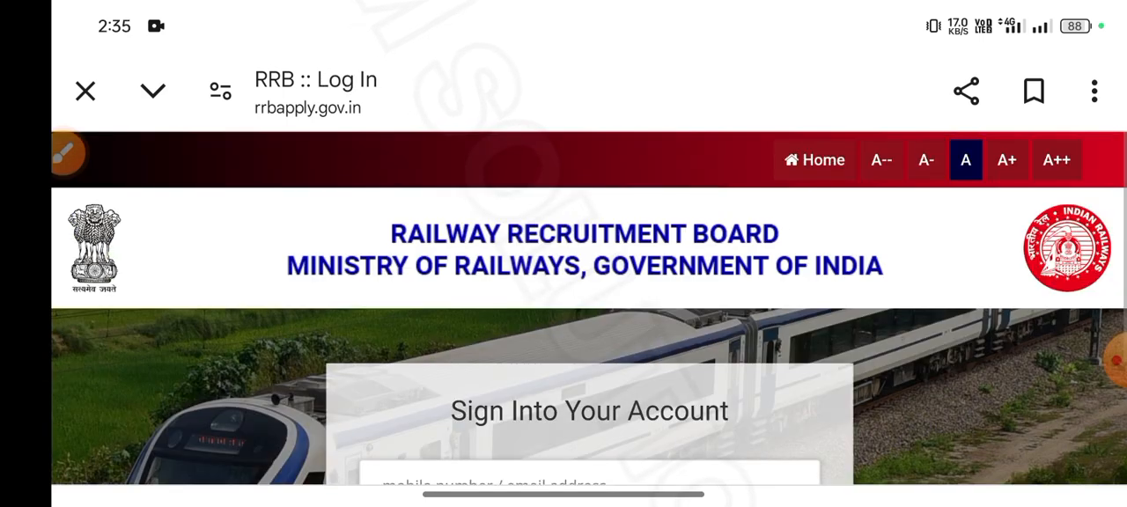
{"action": "scroll", "coordinate": [564, 335], "scroll_direction": "down", "scroll_amount": 5}
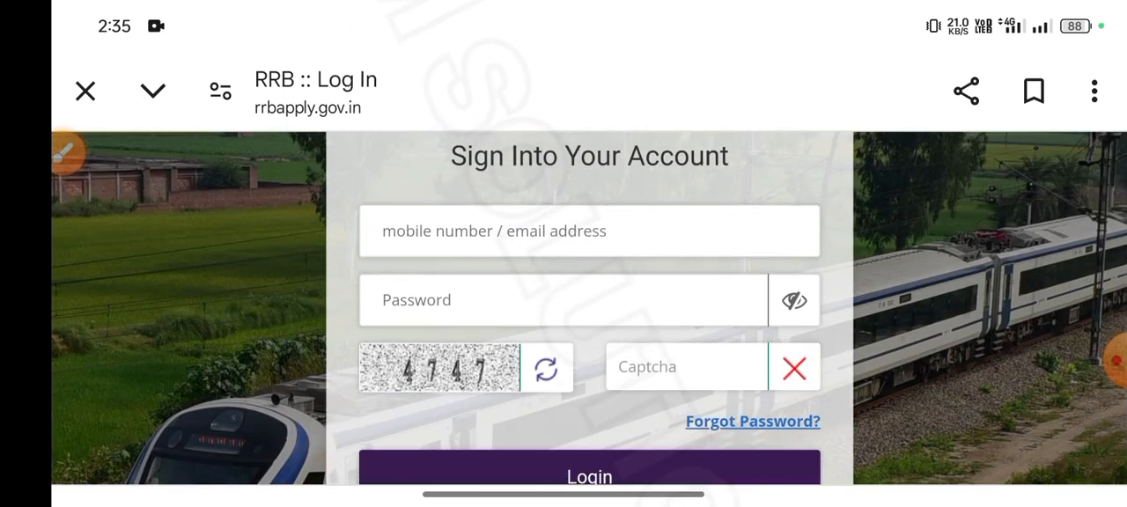
{"action": "scroll", "coordinate": [563, 335], "scroll_direction": "down", "scroll_amount": 1}
Mark the mobile number/email, password and captcha fields with arrows, and close the annotation tool
{"action": "left_click", "coordinate": [66, 153]}
{"action": "left_click", "coordinate": [1092, 401]}
{"action": "left_click_drag", "start_coordinate": [229, 271], "coordinate": [360, 227]}
{"action": "left_click_drag", "start_coordinate": [279, 331], "coordinate": [365, 293]}
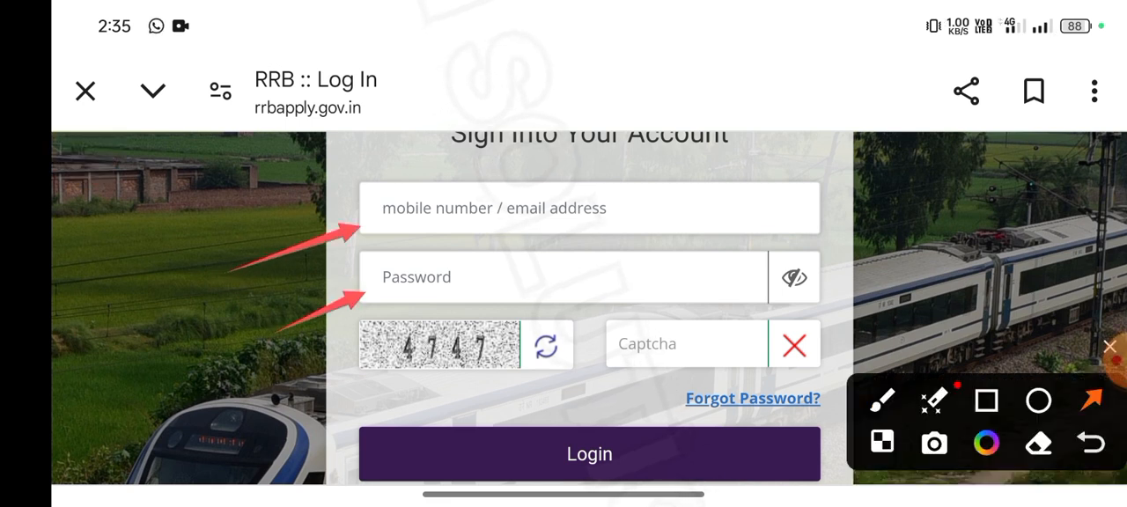
{"action": "left_click_drag", "start_coordinate": [560, 407], "coordinate": [616, 370]}
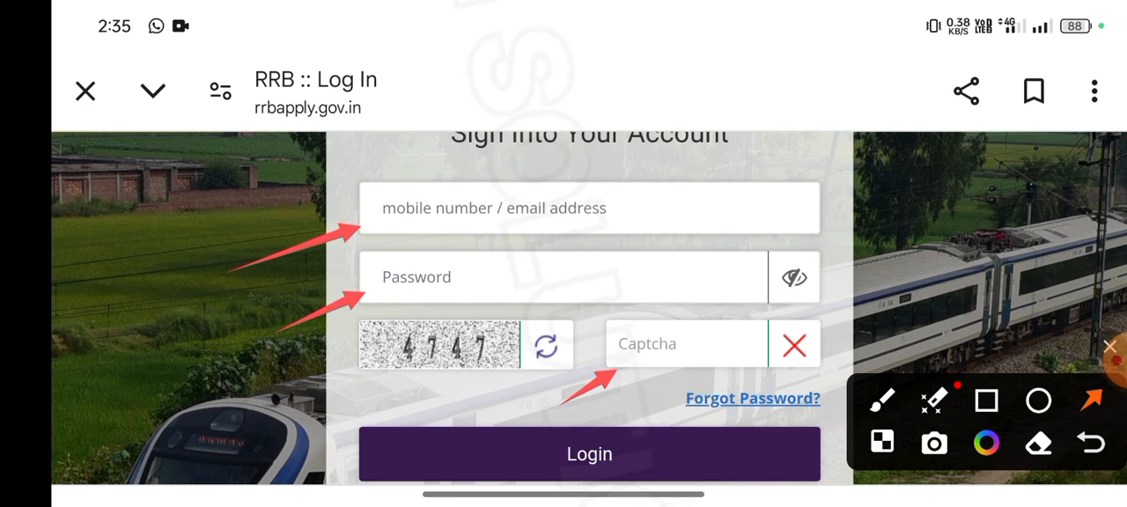
{"action": "left_click", "coordinate": [1110, 346]}
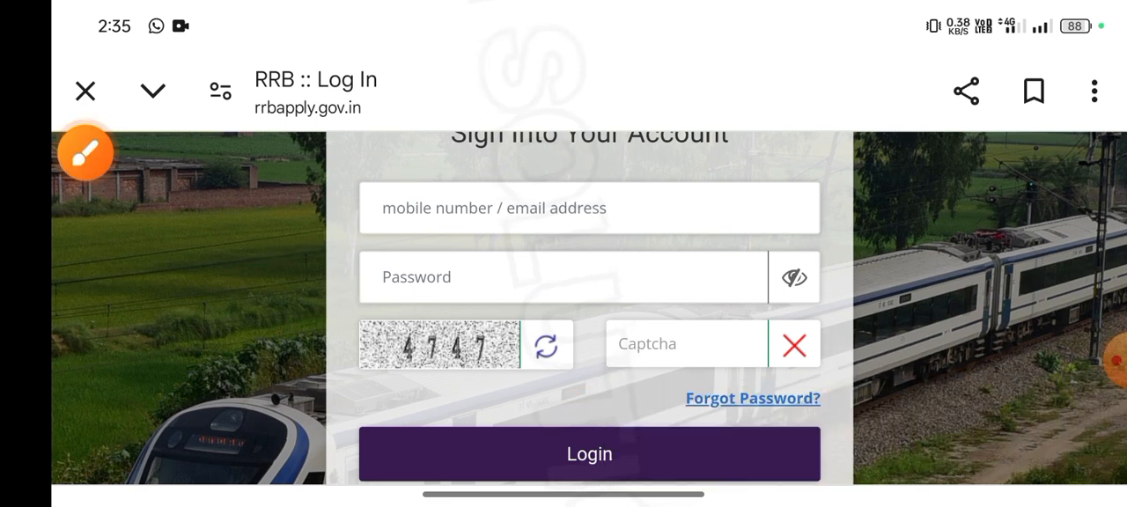
{"action": "left_click", "coordinate": [1115, 360]}
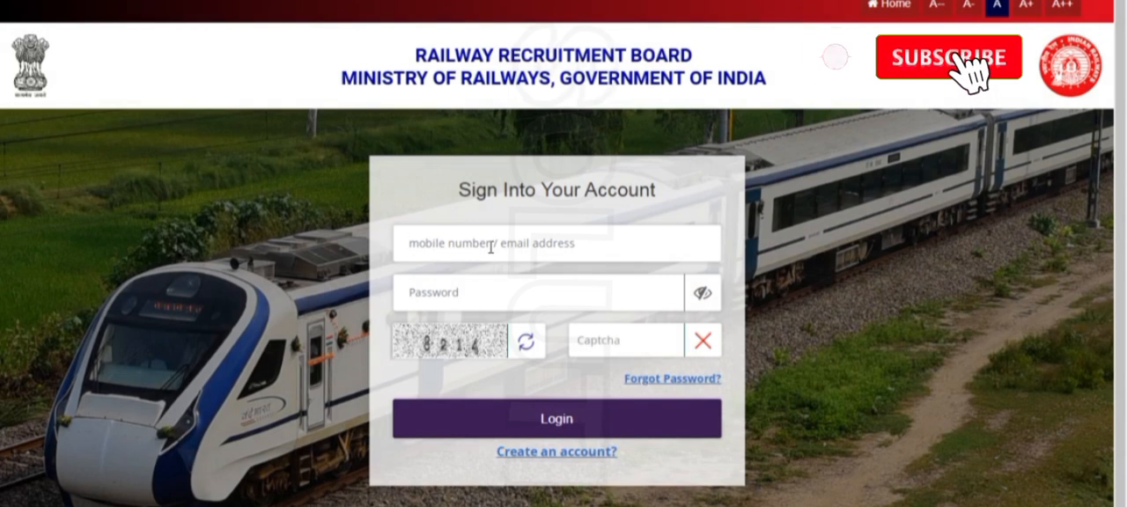
Sign in with the account's email address, password and the displayed captcha code
{"action": "type", "text": "sar"}
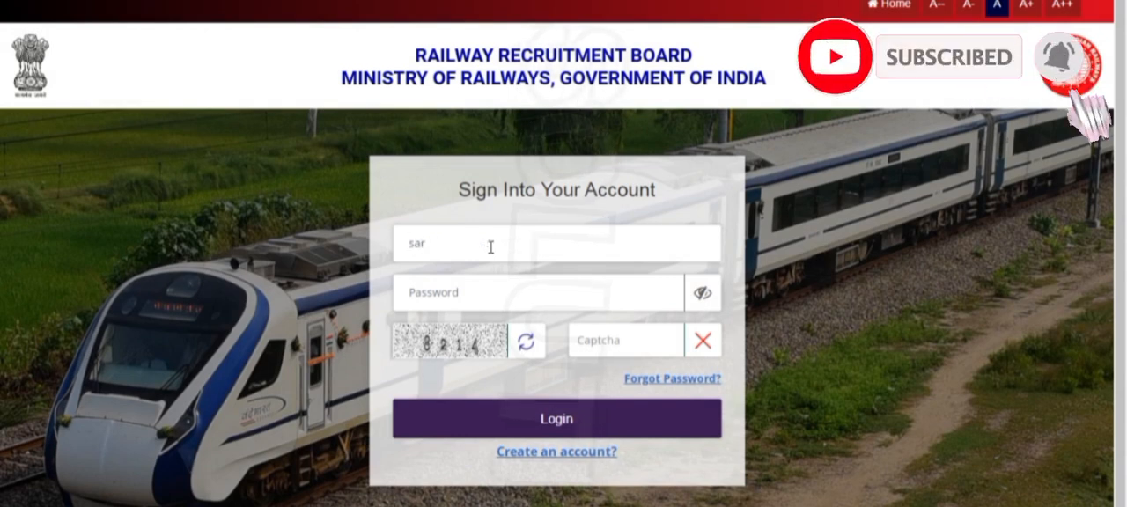
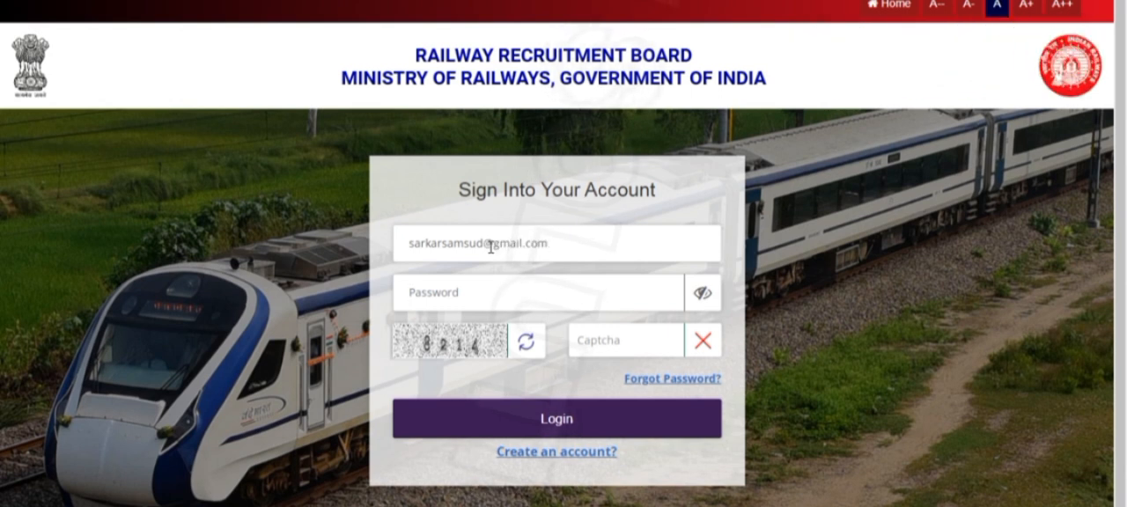
{"action": "key", "text": "Tab"}
{"action": "type", "text": "••"}
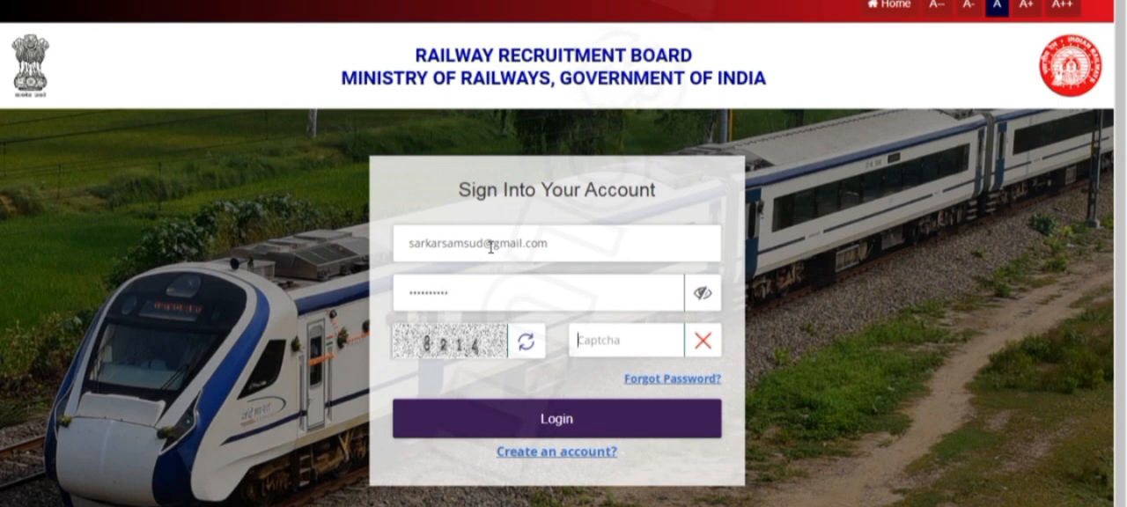
{"action": "key", "text": "Tab"}
{"action": "type", "text": "8214"}
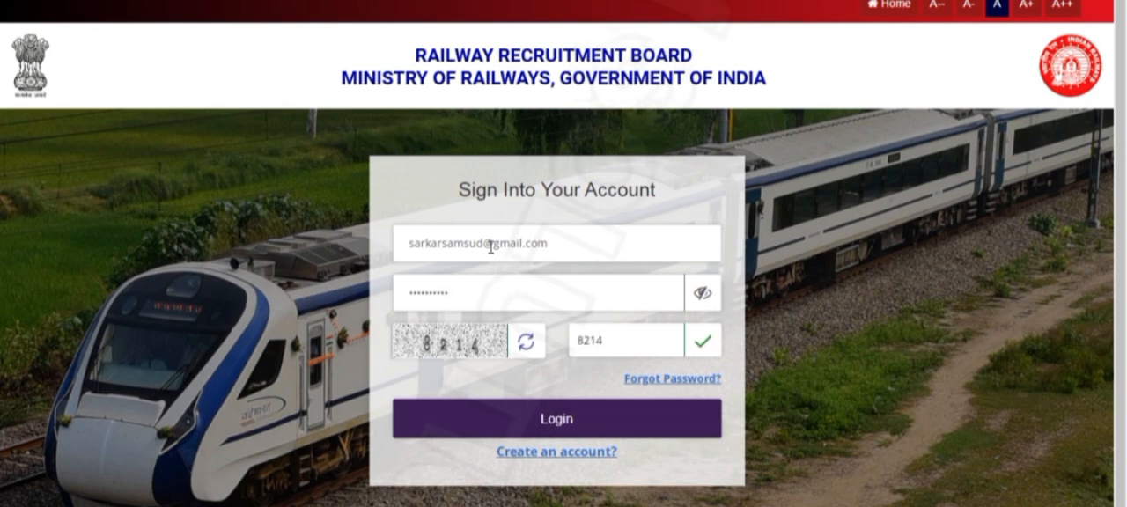
{"action": "left_click", "coordinate": [518, 432]}
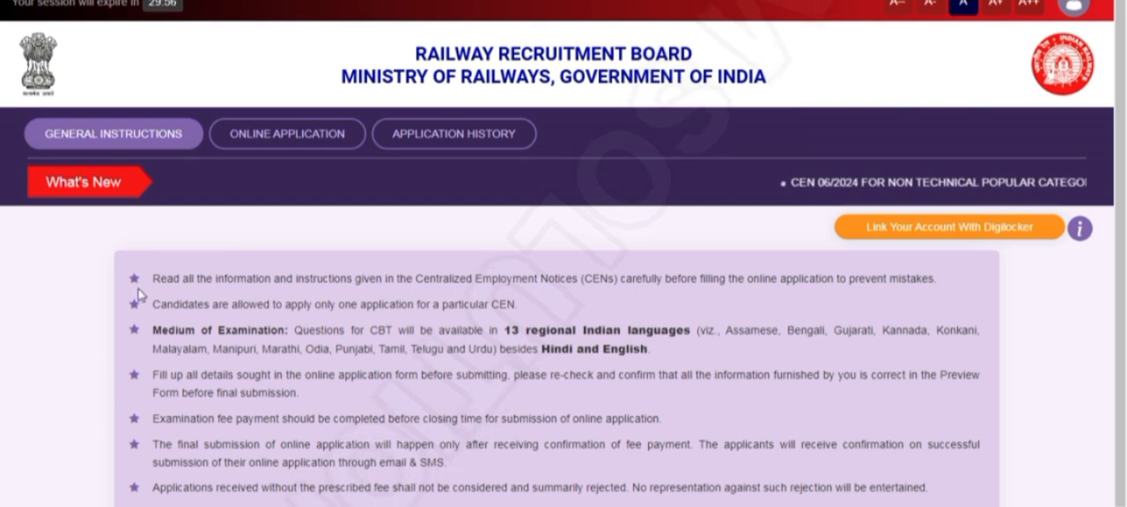
Start the online application for CEN 06/2024 NTPC Under Graduate posts with RRB Kolkata, declaring no current debarment by any RRB/RRC
{"action": "left_click_drag", "start_coordinate": [154, 276], "coordinate": [793, 506]}
{"action": "left_click", "coordinate": [288, 134]}
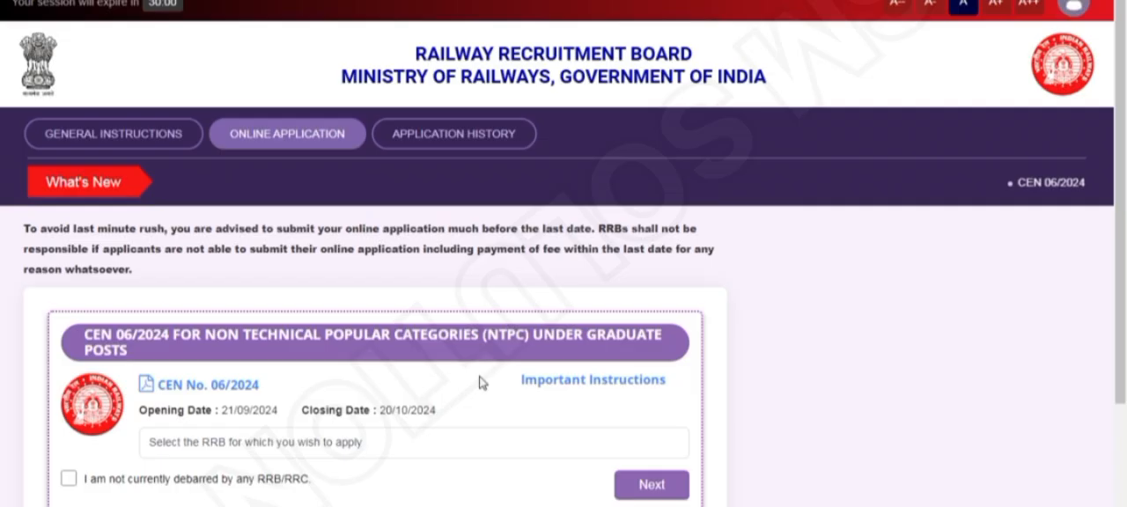
{"action": "scroll", "coordinate": [501, 310], "scroll_direction": "down", "scroll_amount": 2}
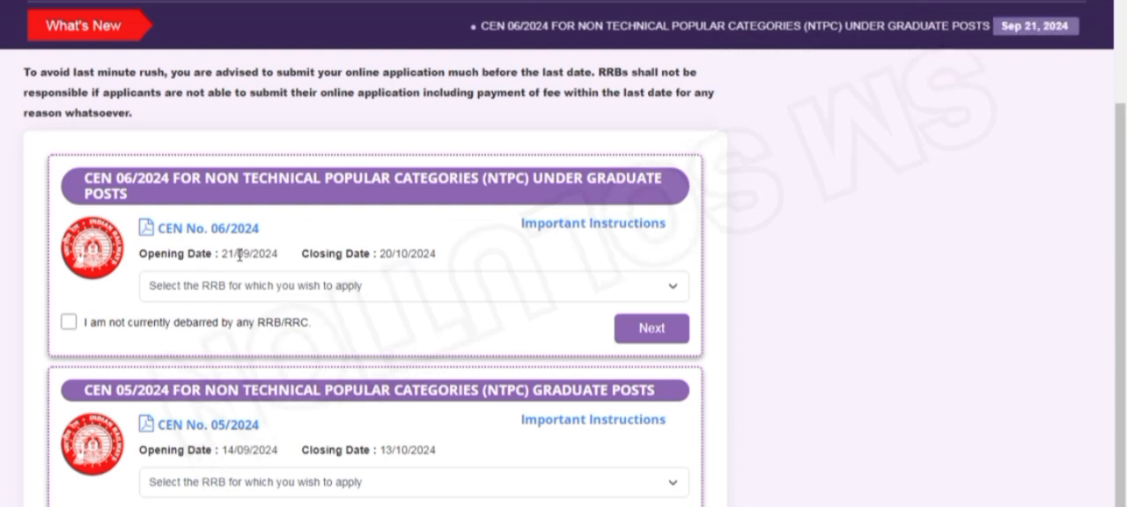
{"action": "left_click", "coordinate": [308, 287]}
{"action": "scroll", "coordinate": [268, 221], "scroll_direction": "down", "scroll_amount": 1}
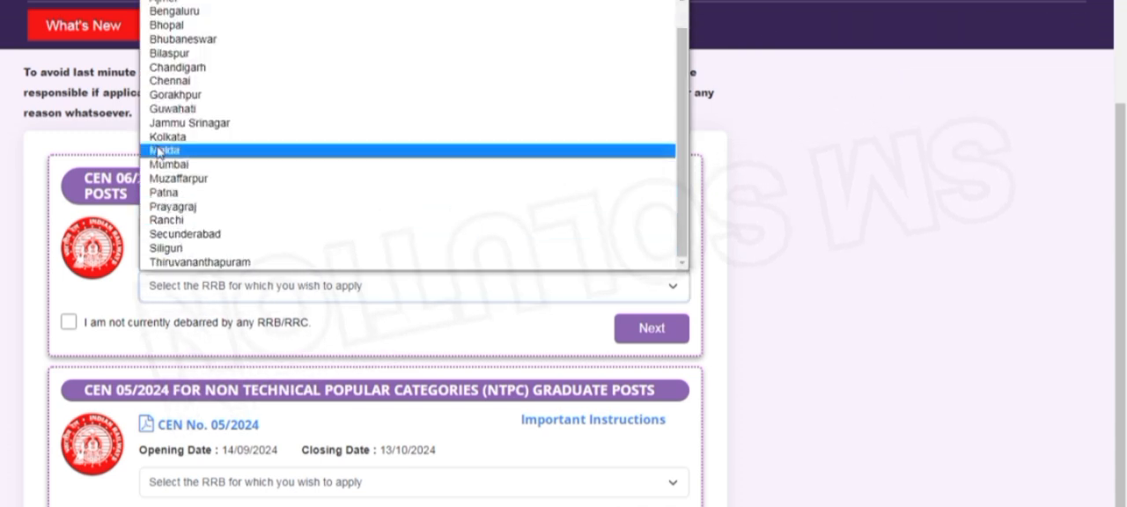
{"action": "scroll", "coordinate": [167, 49], "scroll_direction": "up", "scroll_amount": 1}
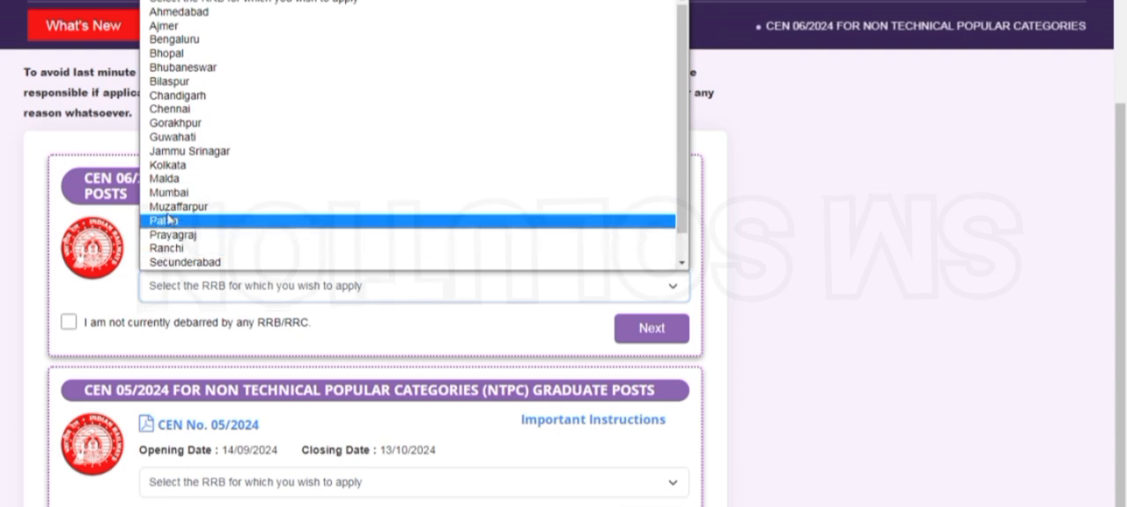
{"action": "left_click", "coordinate": [176, 165]}
{"action": "left_click", "coordinate": [68, 322]}
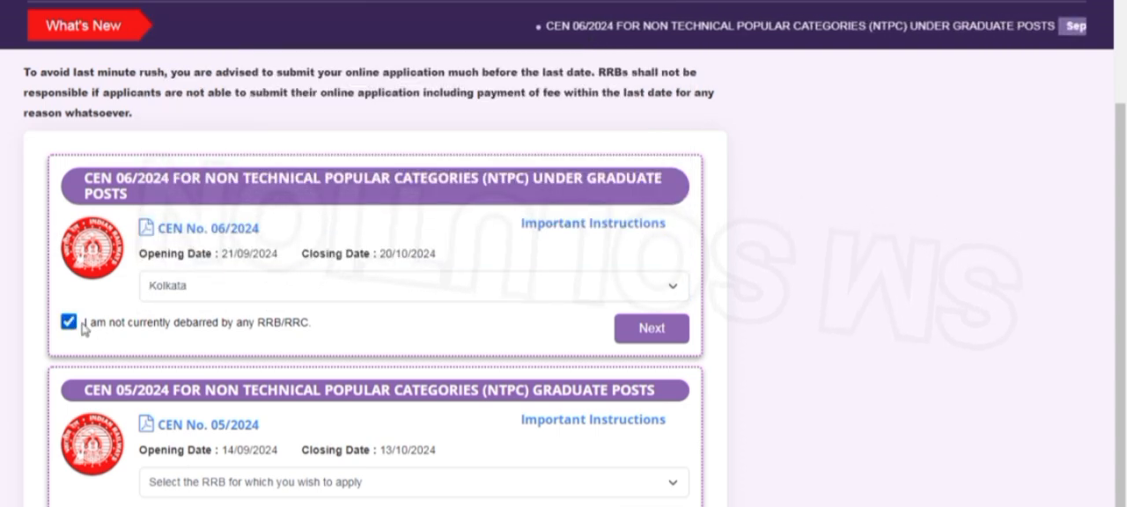
{"action": "left_click", "coordinate": [628, 344]}
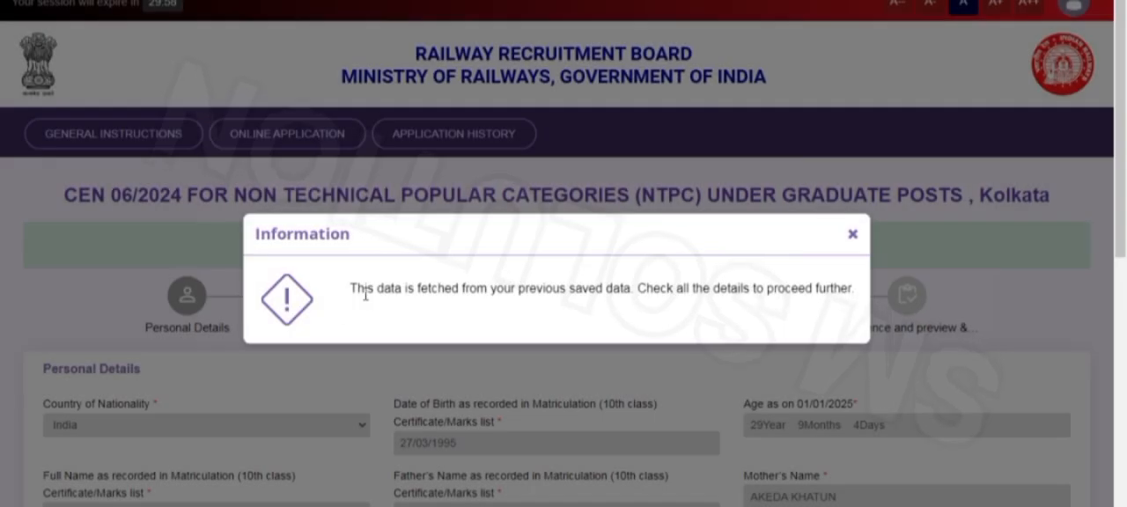
Close the information notice about previously saved data and review the pre-filled personal details
{"action": "left_click_drag", "start_coordinate": [352, 290], "coordinate": [837, 294]}
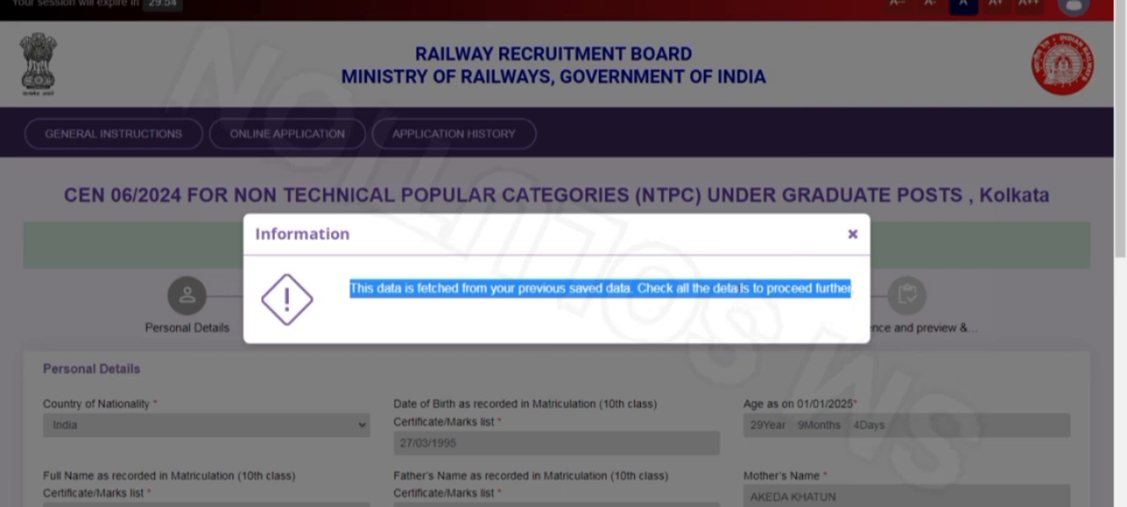
{"action": "left_click", "coordinate": [853, 236]}
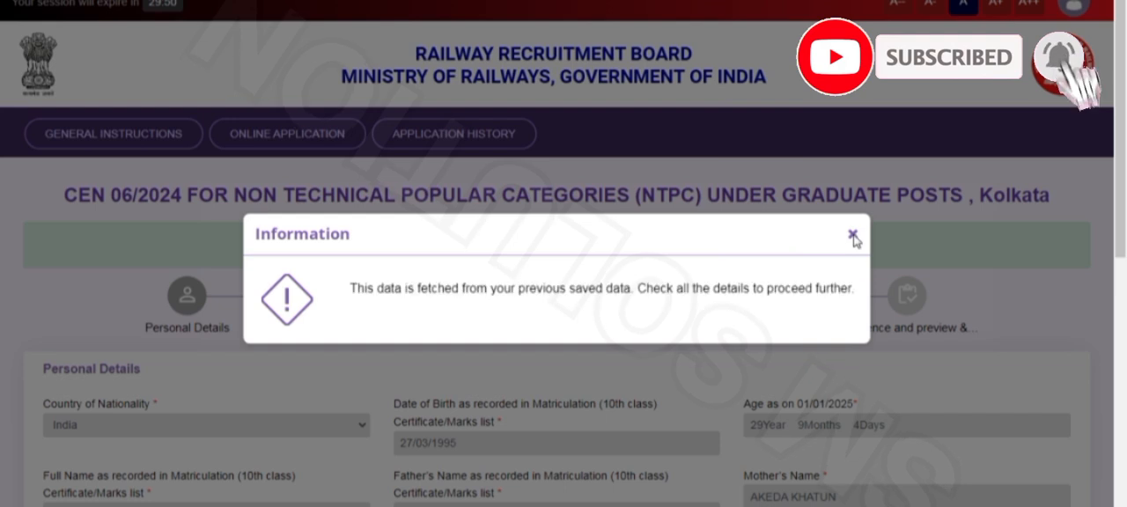
{"action": "scroll", "coordinate": [417, 332], "scroll_direction": "down", "scroll_amount": 2}
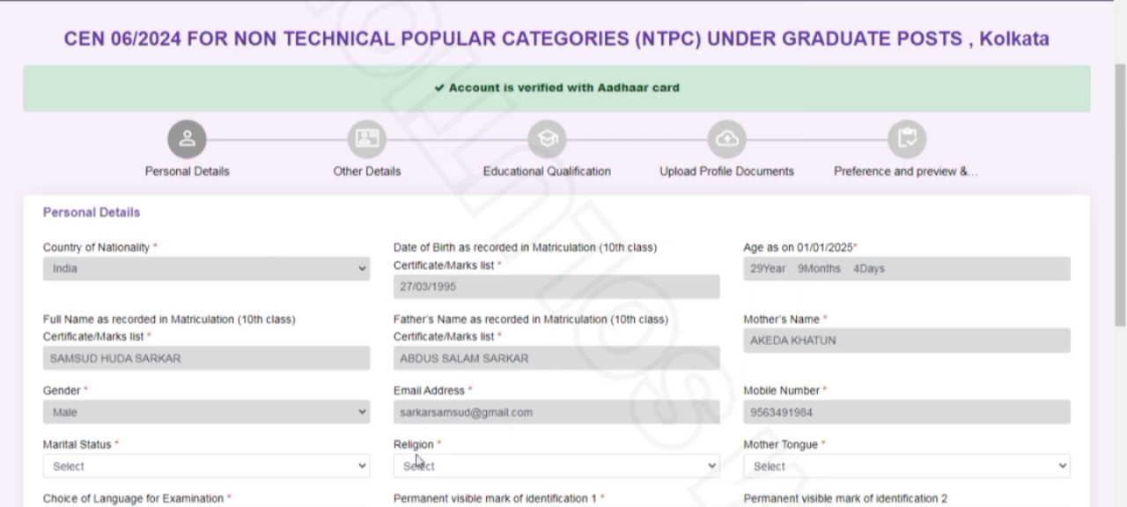
{"action": "scroll", "coordinate": [295, 317], "scroll_direction": "down", "scroll_amount": 2}
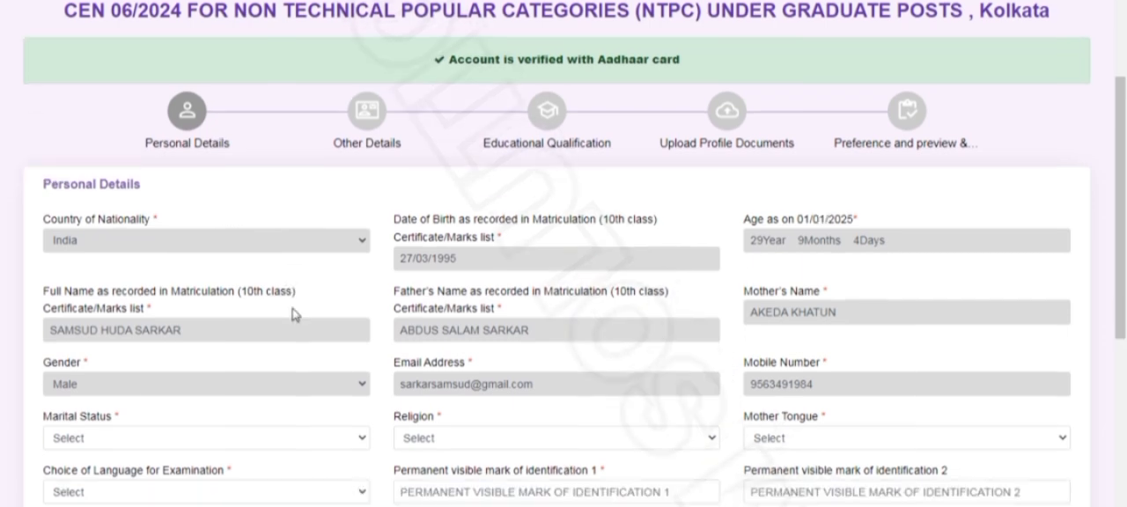
Set the marital status to Unmarried and the religion to Muslim in the personal details
{"action": "left_click", "coordinate": [146, 310]}
{"action": "left_click", "coordinate": [92, 345]}
{"action": "scroll", "coordinate": [398, 309], "scroll_direction": "down", "scroll_amount": 1}
{"action": "left_click", "coordinate": [461, 238]}
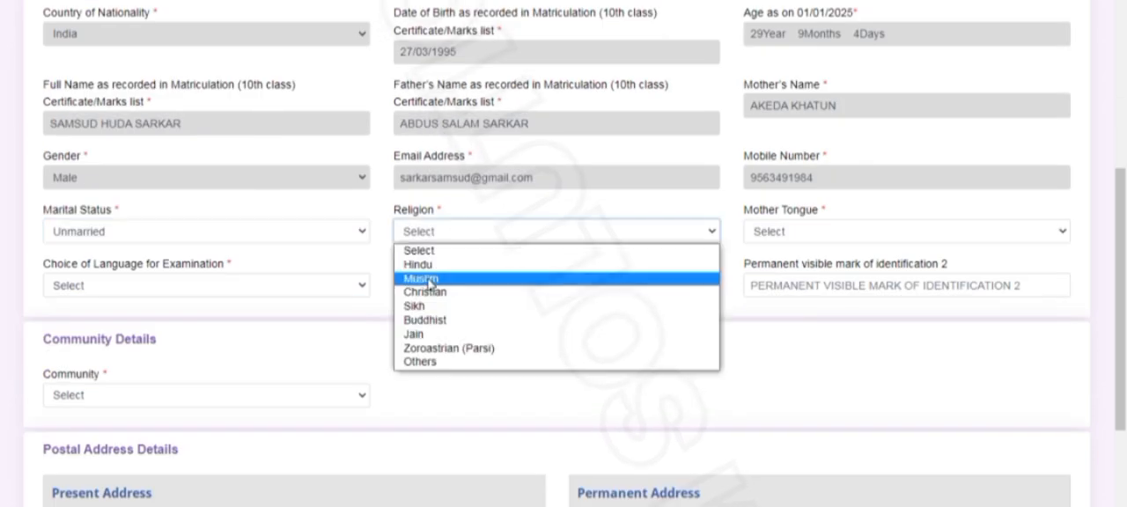
{"action": "left_click", "coordinate": [431, 281]}
Try both No and Yes as the answer on availing fee exemption, and dismiss the waiver notice without agreeing
{"action": "left_click", "coordinate": [799, 231]}
{"action": "left_click", "coordinate": [779, 280]}
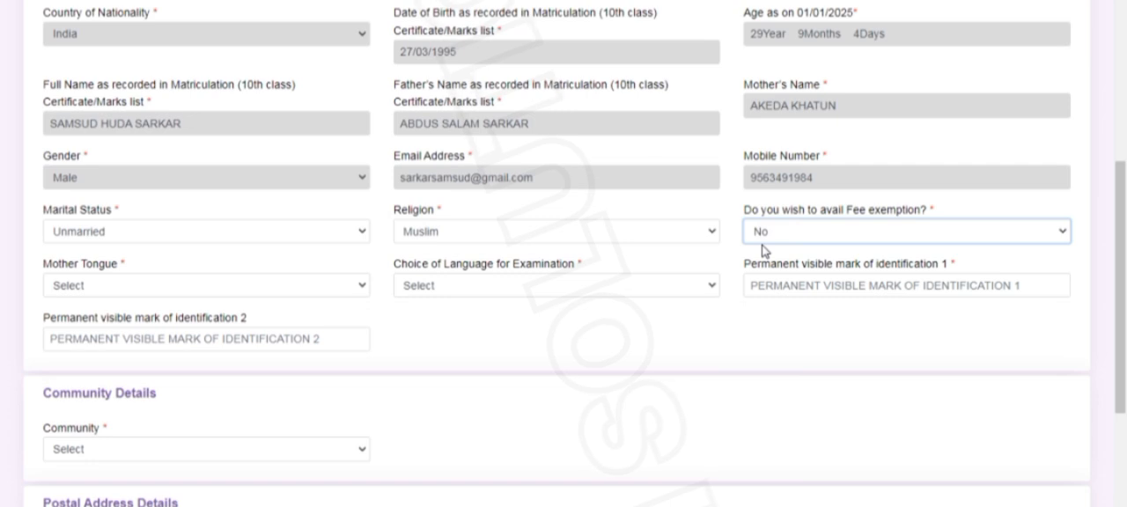
{"action": "scroll", "coordinate": [763, 251], "scroll_direction": "down", "scroll_amount": 1}
{"action": "left_click", "coordinate": [786, 154]}
{"action": "left_click", "coordinate": [763, 187]}
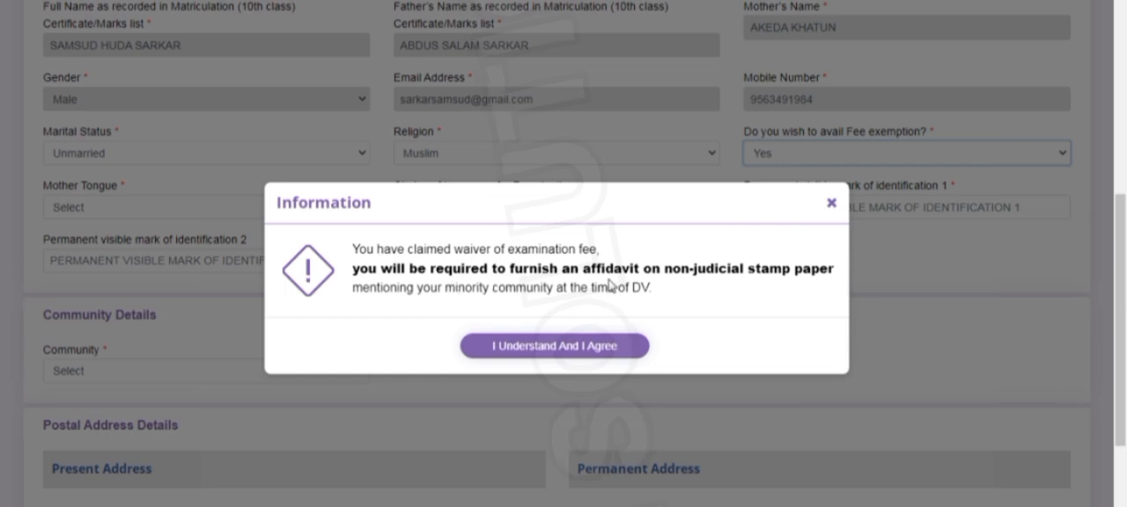
{"action": "left_click", "coordinate": [831, 202]}
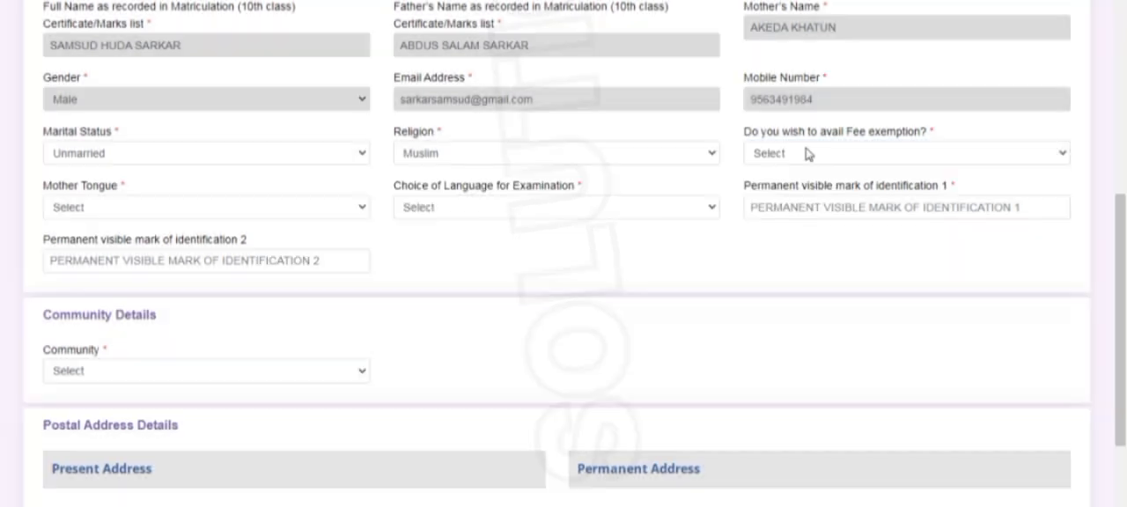
Answer No to fee exemption and set both the mother tongue and the examination language to Bengali
{"action": "left_click", "coordinate": [792, 155]}
{"action": "left_click", "coordinate": [779, 200]}
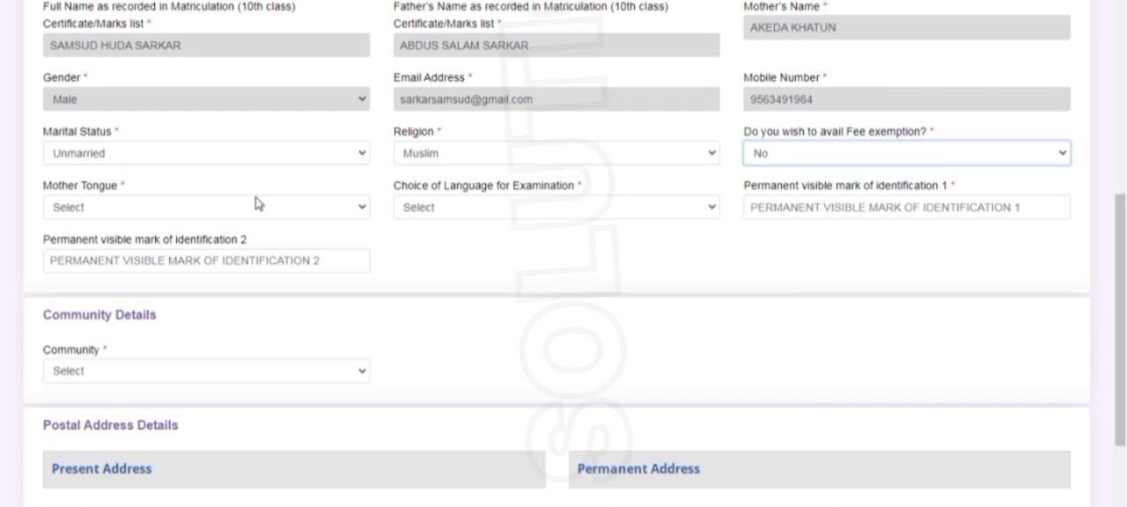
{"action": "left_click", "coordinate": [97, 207]}
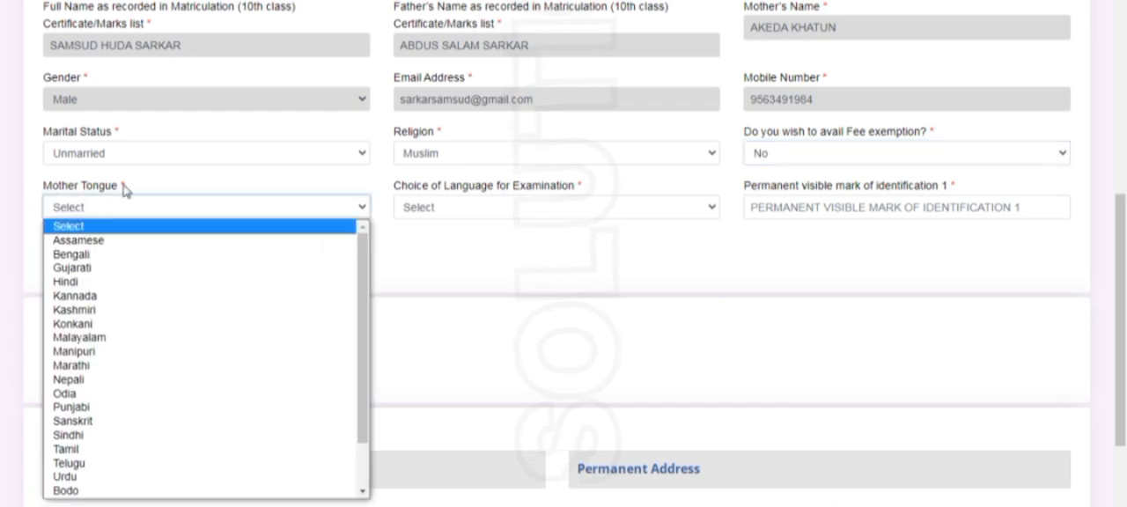
{"action": "left_click", "coordinate": [72, 254]}
{"action": "left_click", "coordinate": [504, 208]}
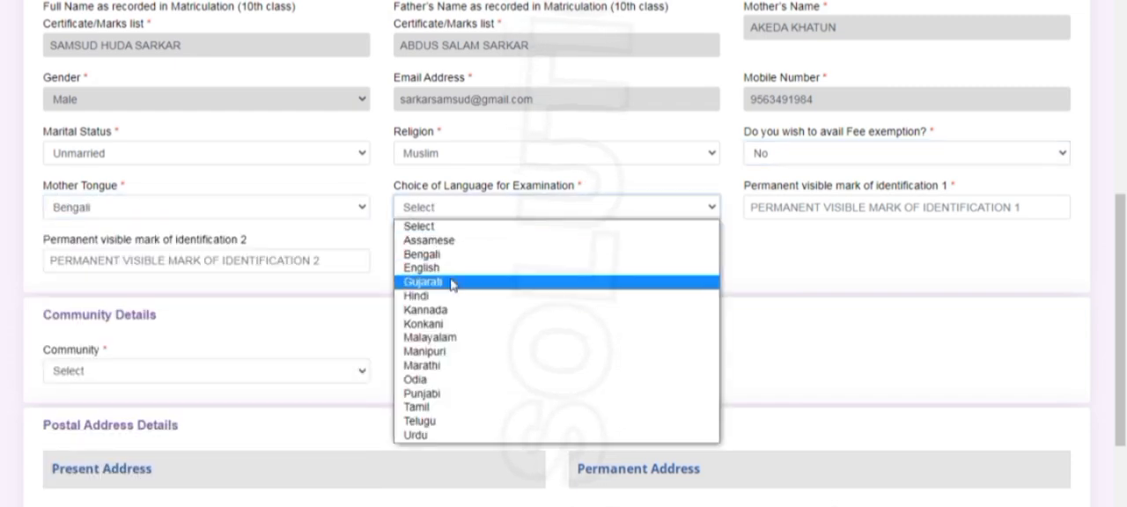
{"action": "left_click", "coordinate": [429, 255]}
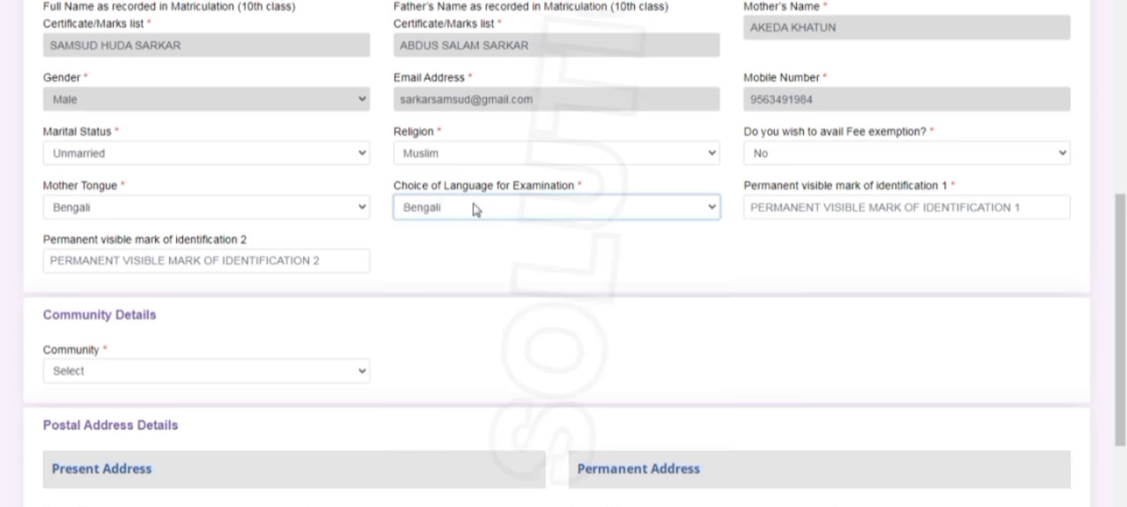
Enter "A SPOT IN THE MOUTH" and "A CUTTING SPOT ON THE LEG" as permanent visible identification marks 1 and 2
{"action": "left_click", "coordinate": [796, 204]}
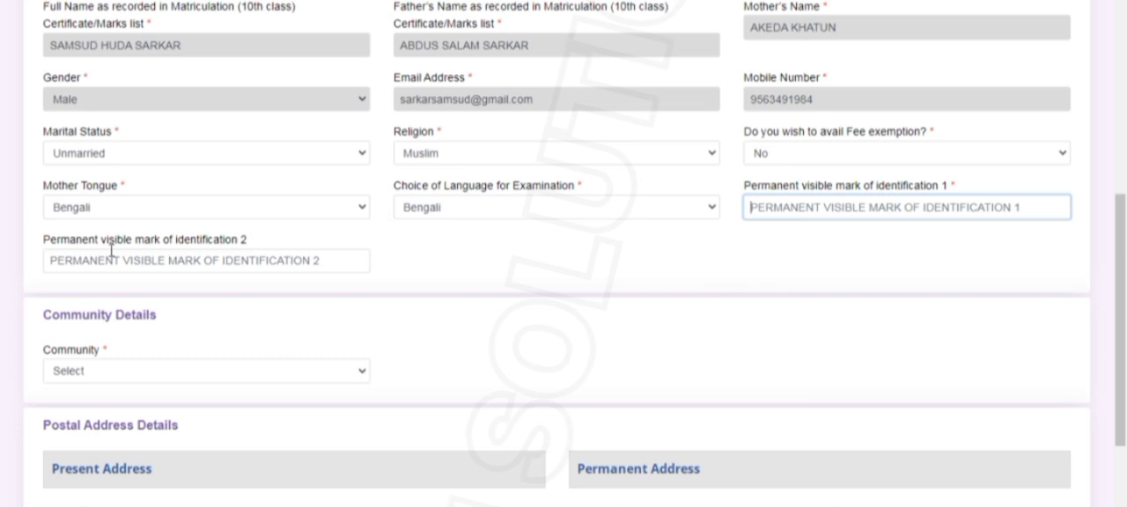
{"action": "scroll", "coordinate": [264, 266], "scroll_direction": "down", "scroll_amount": 1}
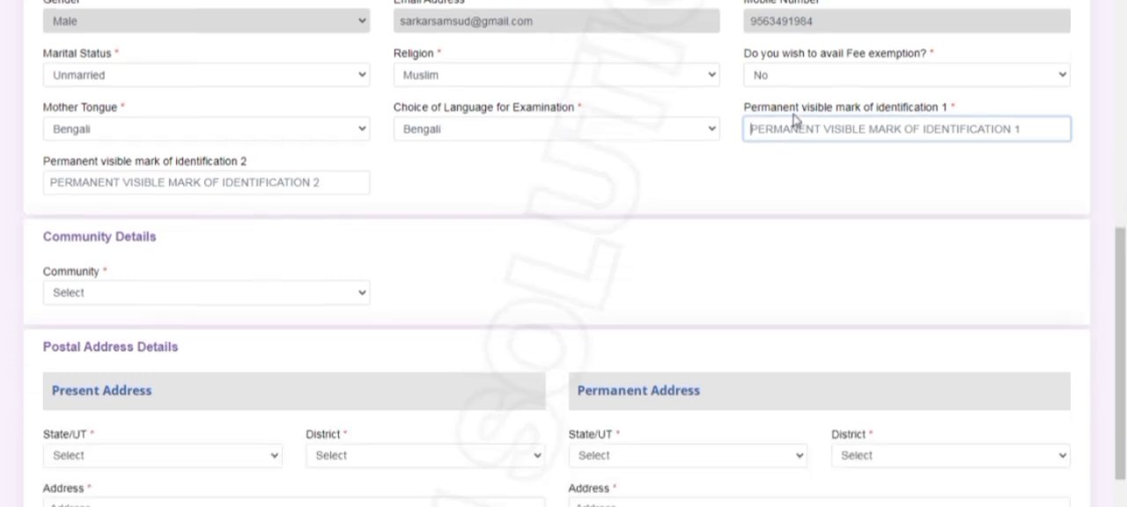
{"action": "type", "text": "A SPOT IN THE MOUTH"}
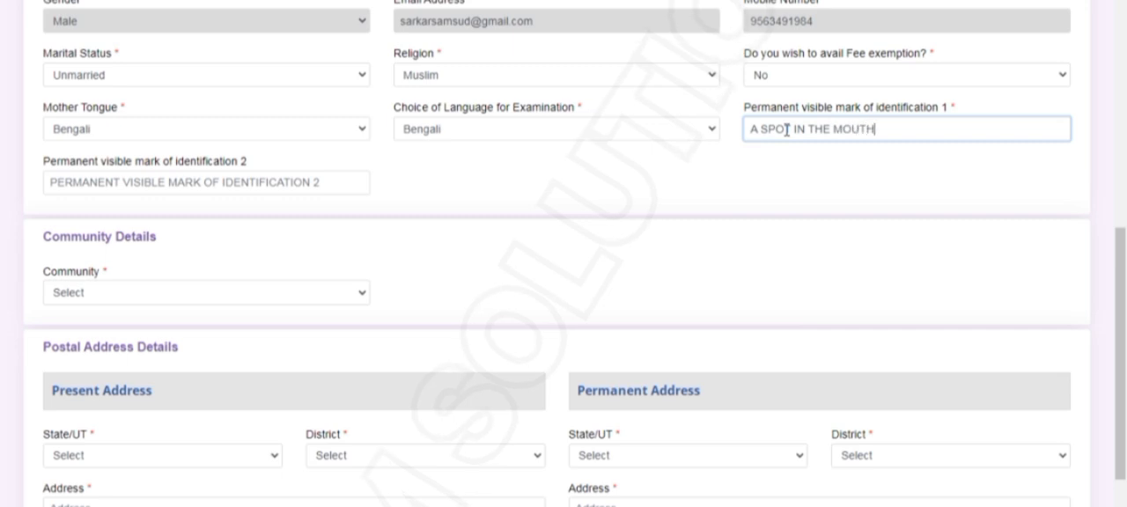
{"action": "key", "text": "Tab"}
{"action": "type", "text": "A"}
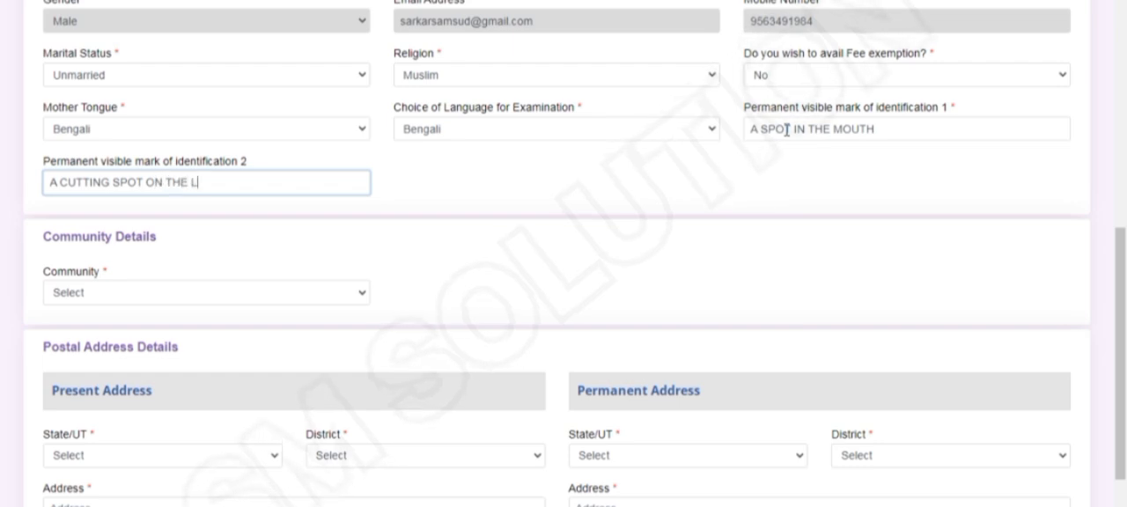
{"action": "type", "text": "G"}
{"action": "key", "text": "Tab"}
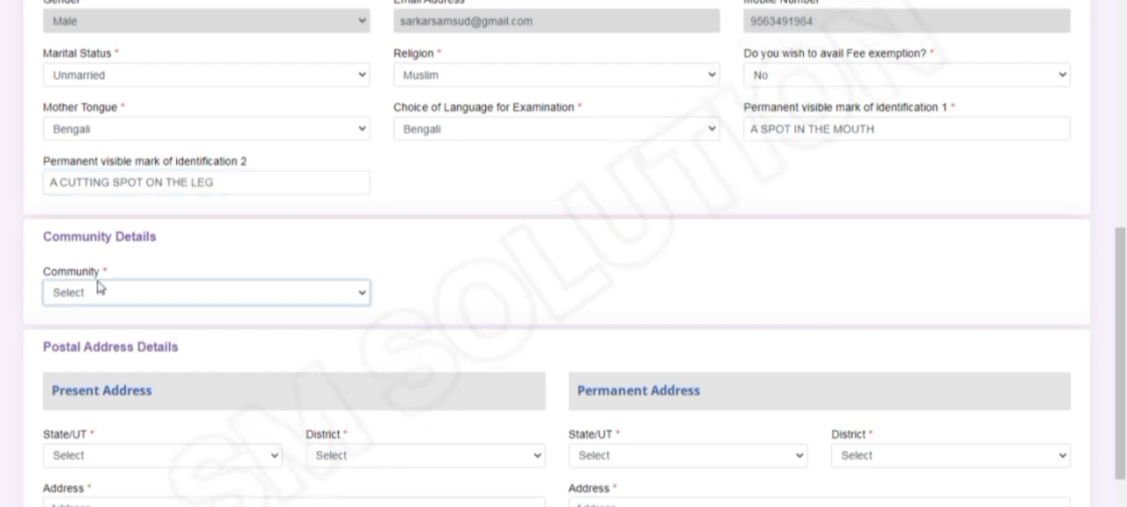
Set the community to OBC (Other Backward Classes) and agree to the reservation eligibility notice
{"action": "left_click", "coordinate": [55, 294]}
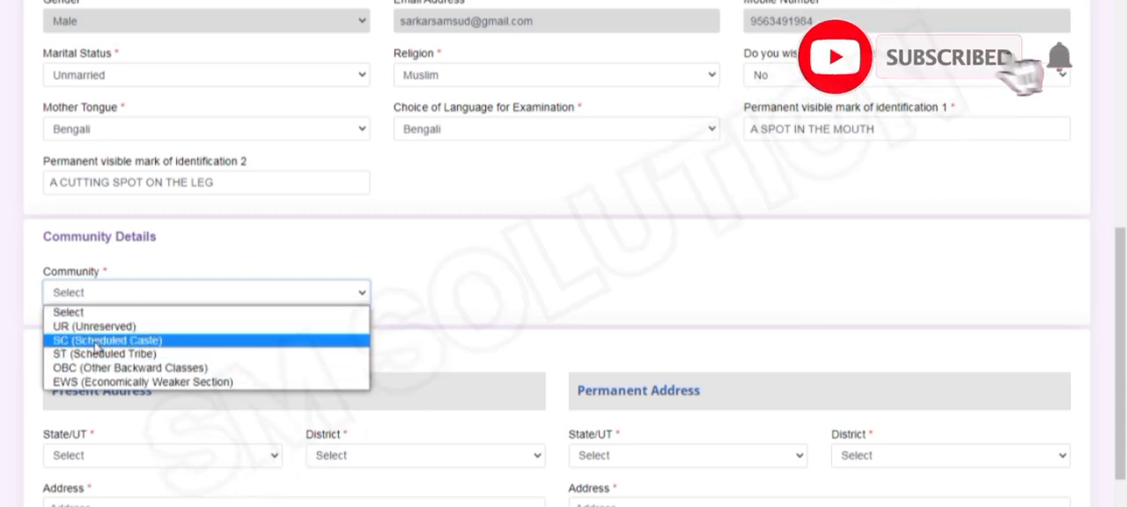
{"action": "scroll", "coordinate": [176, 353], "scroll_direction": "down", "scroll_amount": 2}
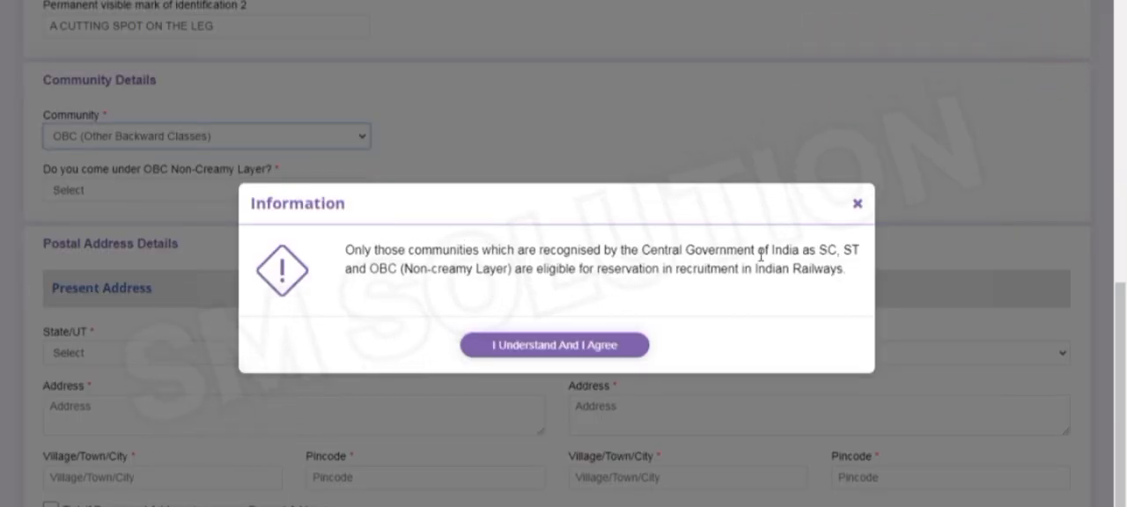
{"action": "left_click", "coordinate": [554, 345]}
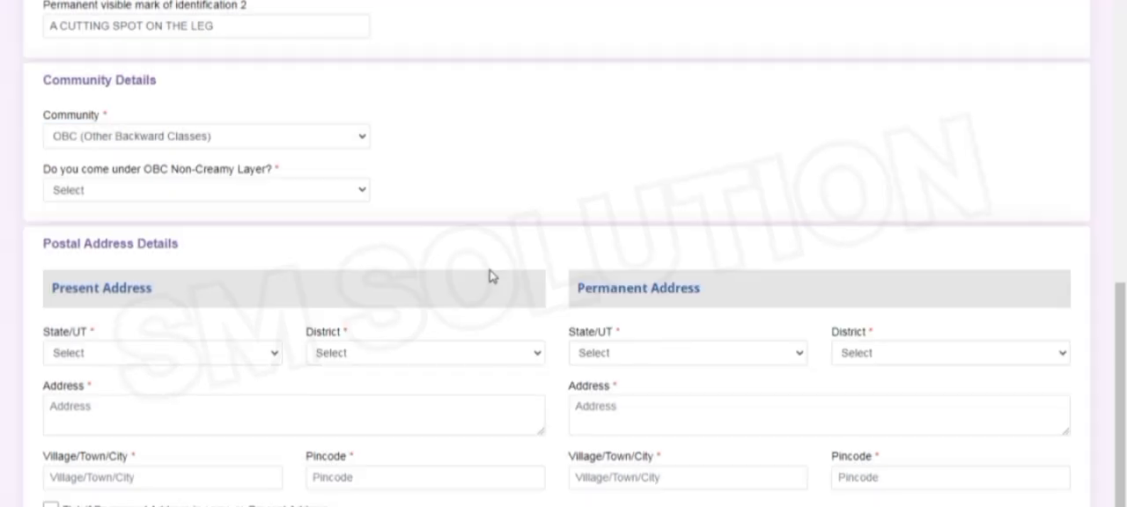
Answer Yes to coming under OBC Non-Creamy Layer and agree to the OBC-NCL certificate notice
{"action": "scroll", "coordinate": [491, 277], "scroll_direction": "down", "scroll_amount": 1}
{"action": "left_click", "coordinate": [101, 107]}
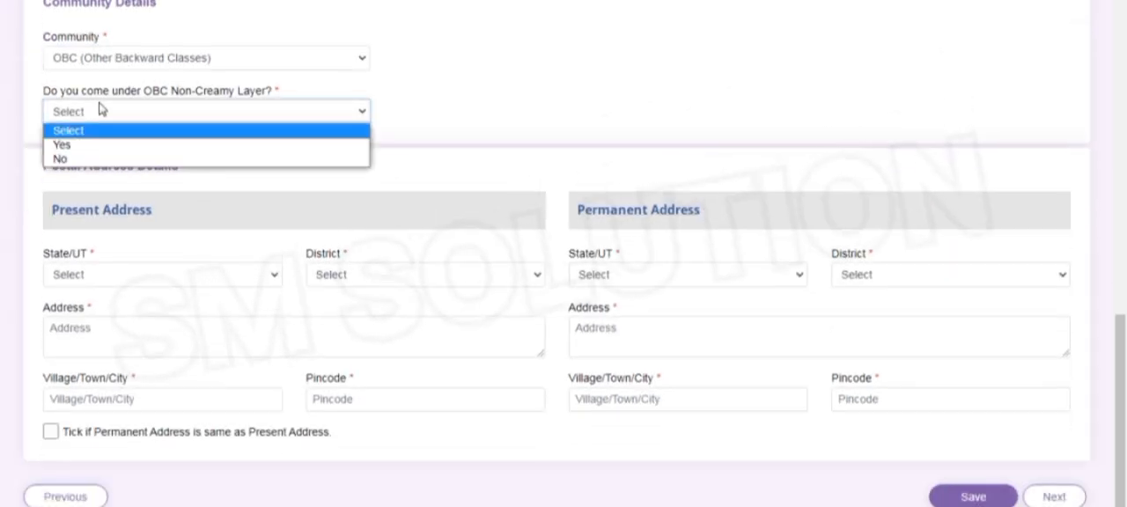
{"action": "left_click", "coordinate": [63, 145]}
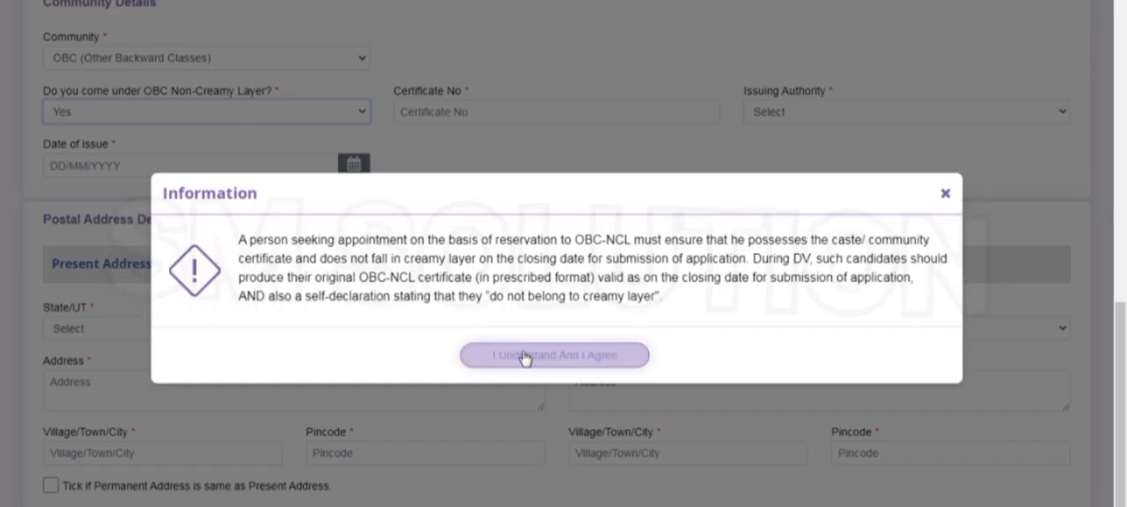
{"action": "left_click", "coordinate": [525, 358]}
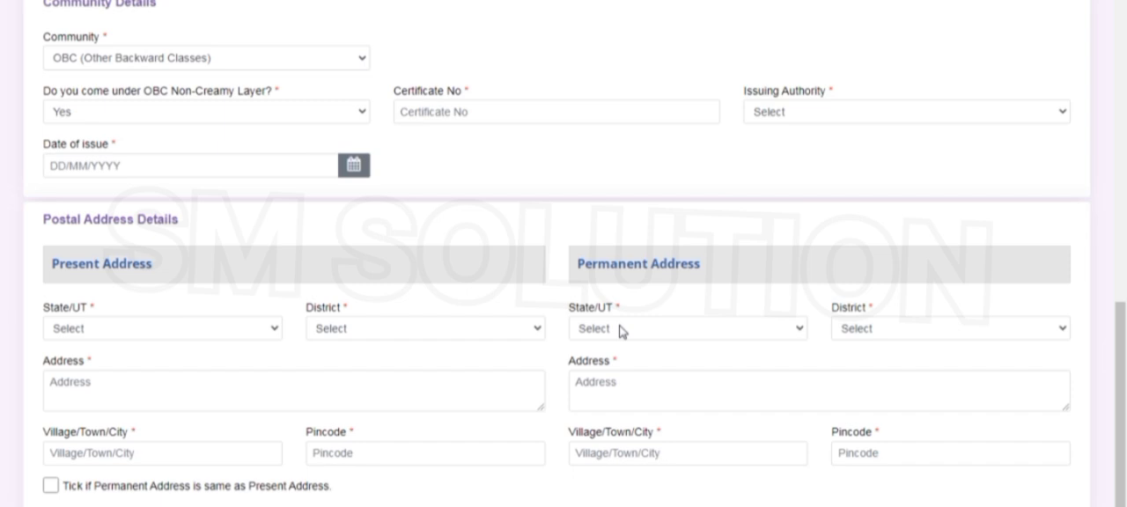
{"action": "left_click", "coordinate": [172, 117]}
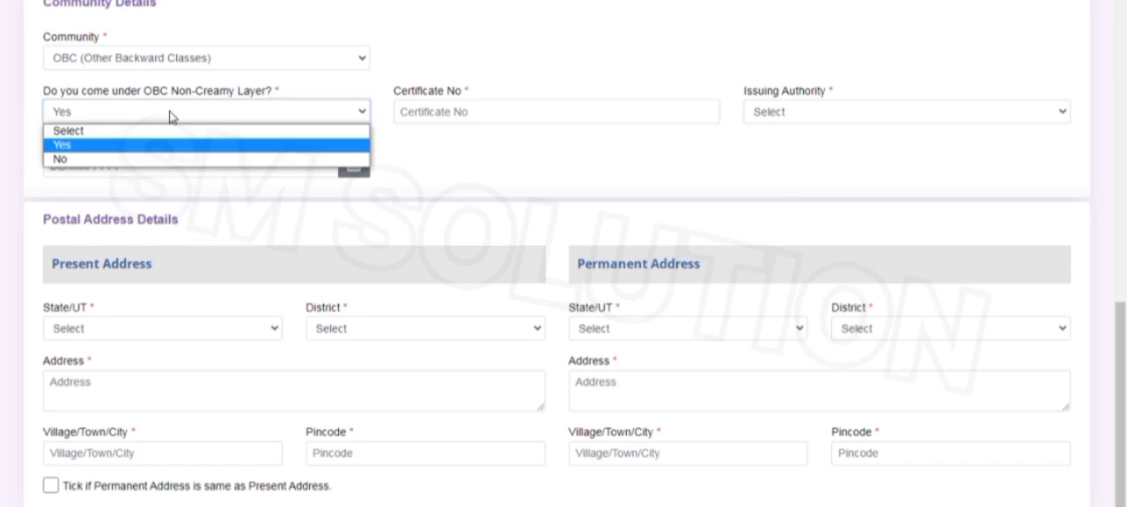
{"action": "left_click", "coordinate": [490, 120]}
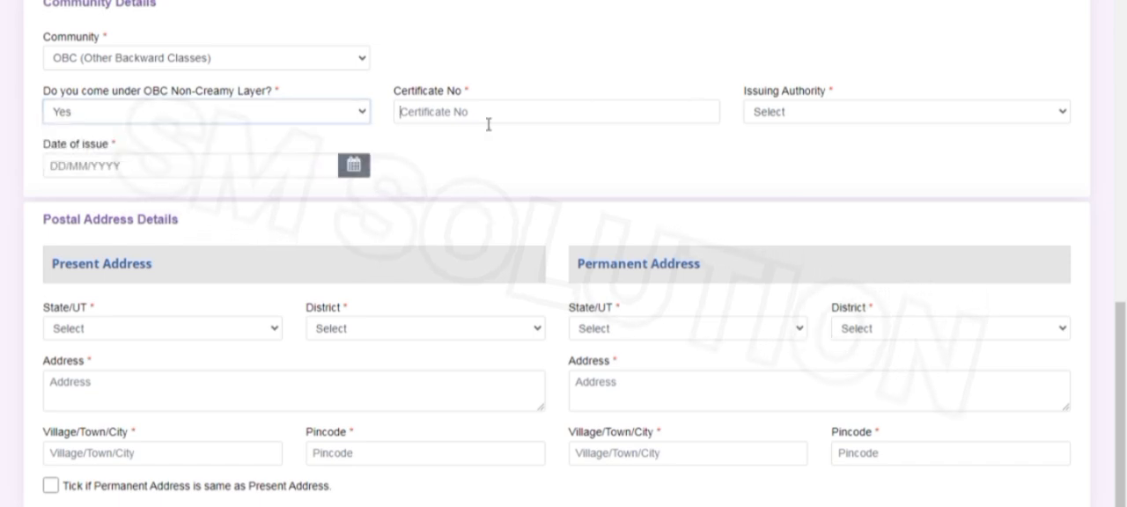
Set the OBC certificate's issuing authority to Sub- Divisional Magistrate and its issuing state to WEST BENGAL
{"action": "left_click", "coordinate": [841, 112]}
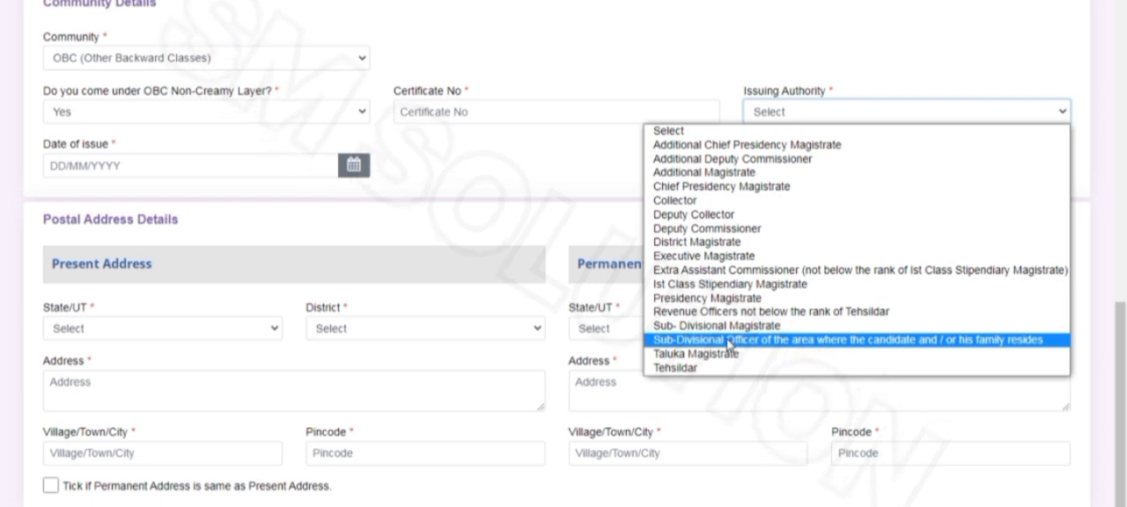
{"action": "left_click", "coordinate": [703, 326]}
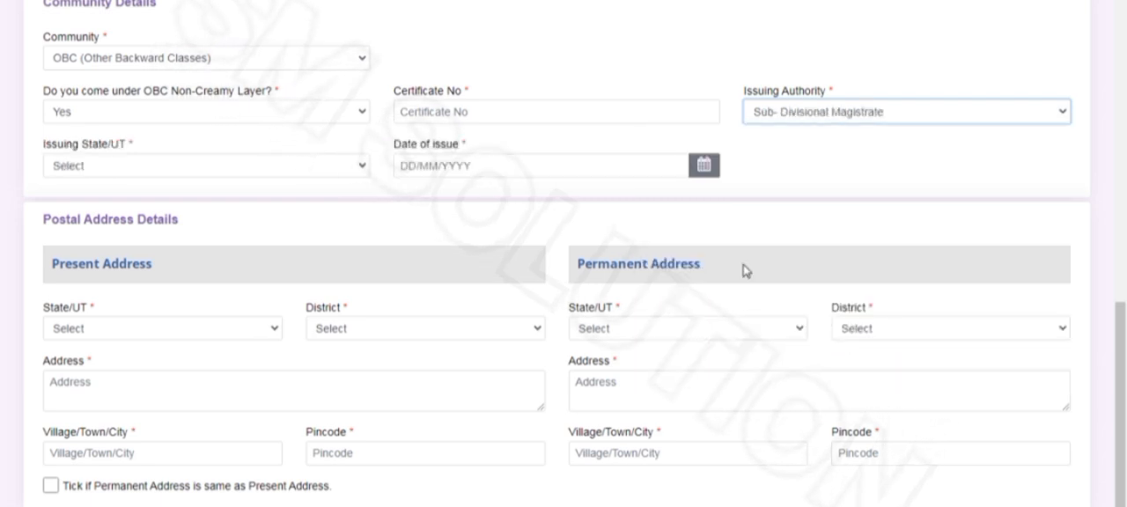
{"action": "left_click", "coordinate": [148, 167]}
{"action": "scroll", "coordinate": [142, 348], "scroll_direction": "down", "scroll_amount": 7}
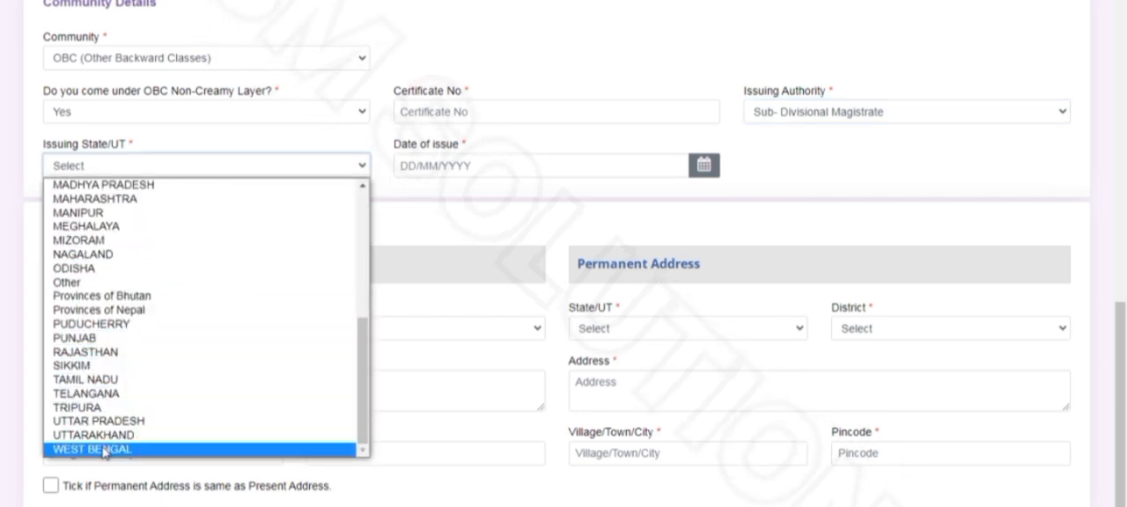
{"action": "left_click", "coordinate": [105, 451]}
Try 15/08/2024 and 02/09/2023 as the OBC certificate's date of issue
{"action": "left_click", "coordinate": [427, 165]}
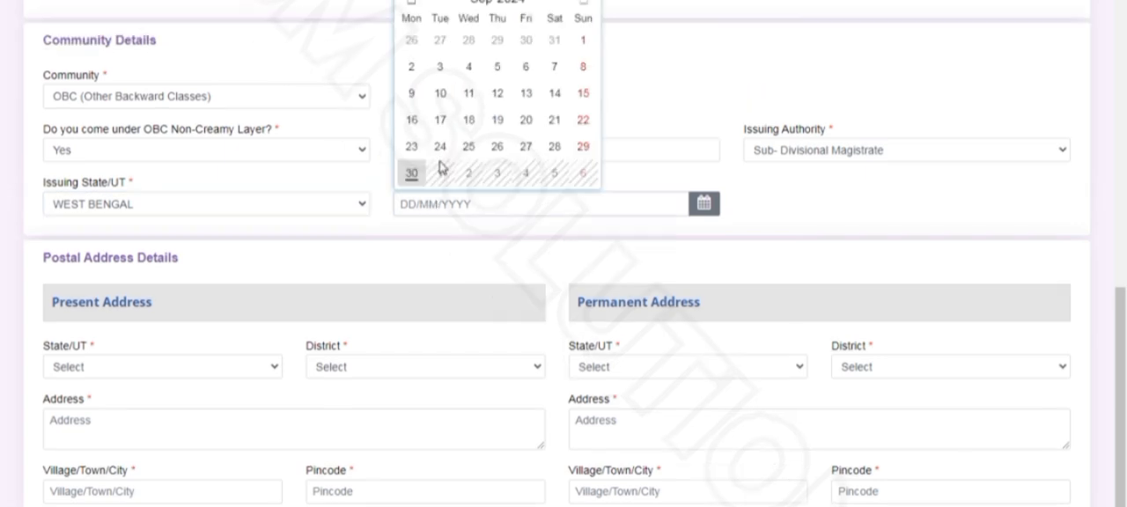
{"action": "left_click", "coordinate": [434, 204]}
{"action": "left_click", "coordinate": [434, 203]}
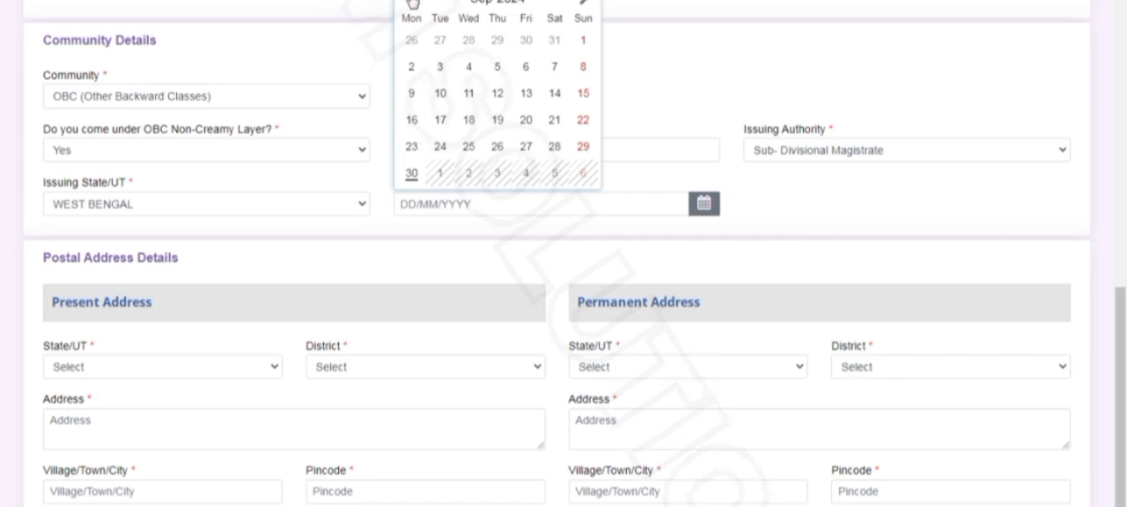
{"action": "left_click", "coordinate": [412, 4]}
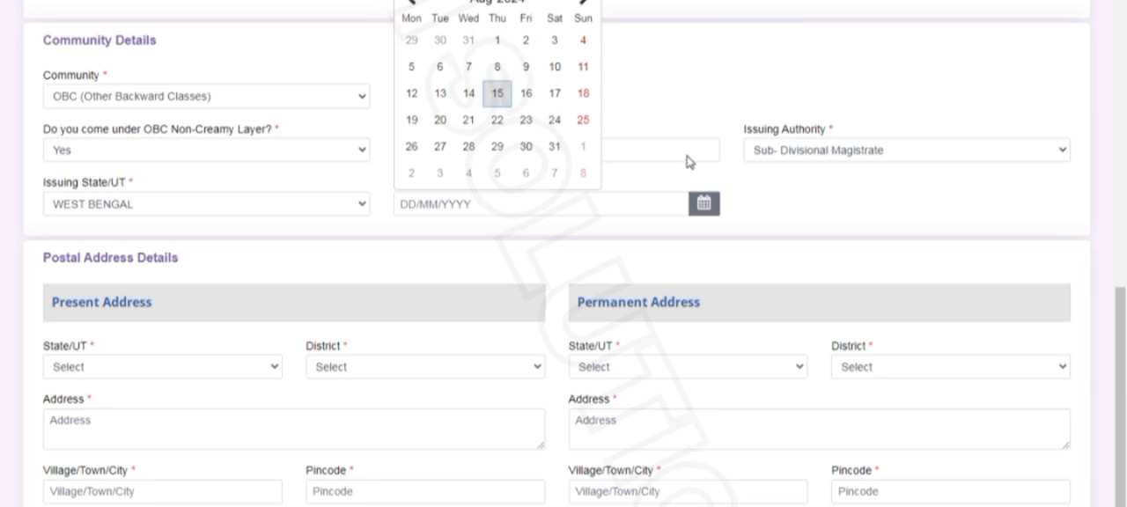
{"action": "left_click", "coordinate": [498, 93]}
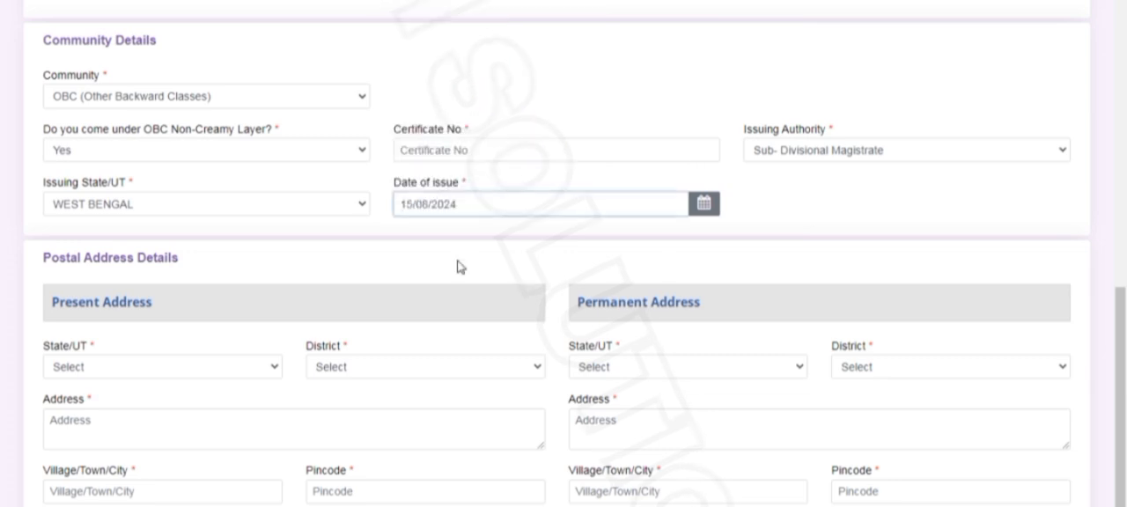
{"action": "left_click", "coordinate": [503, 205]}
{"action": "left_click", "coordinate": [507, 4]}
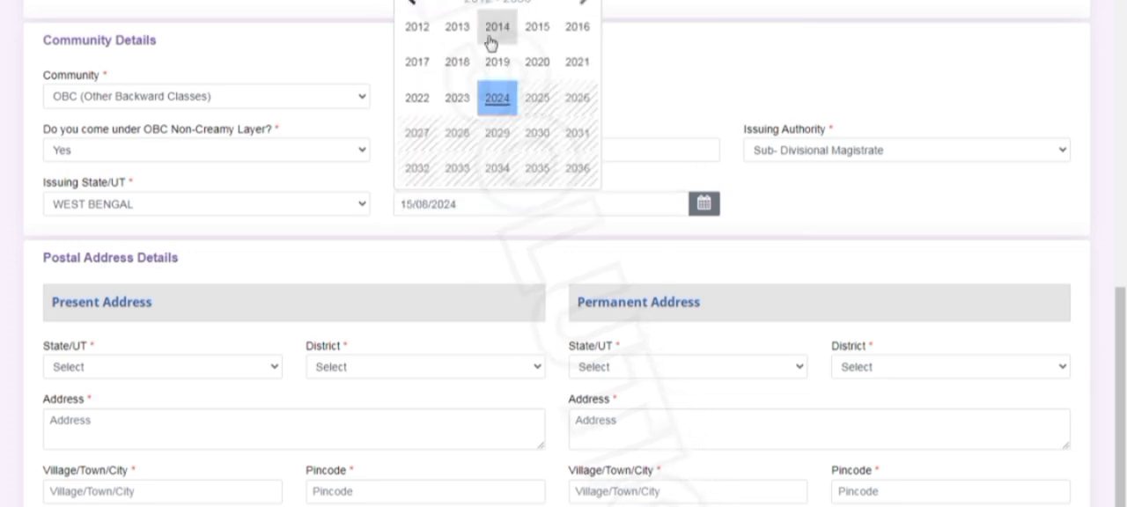
{"action": "left_click", "coordinate": [459, 101]}
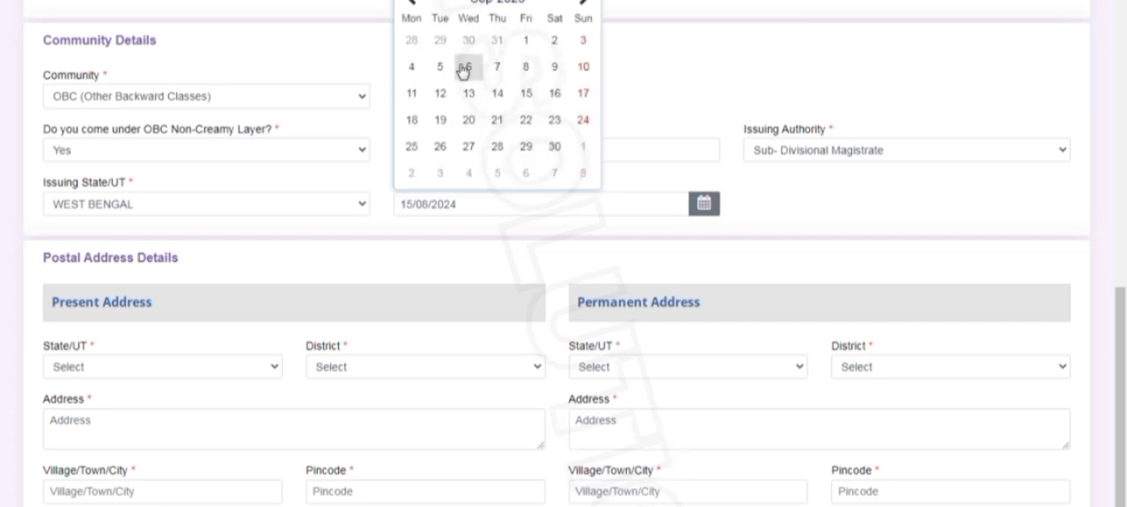
{"action": "left_click", "coordinate": [554, 40]}
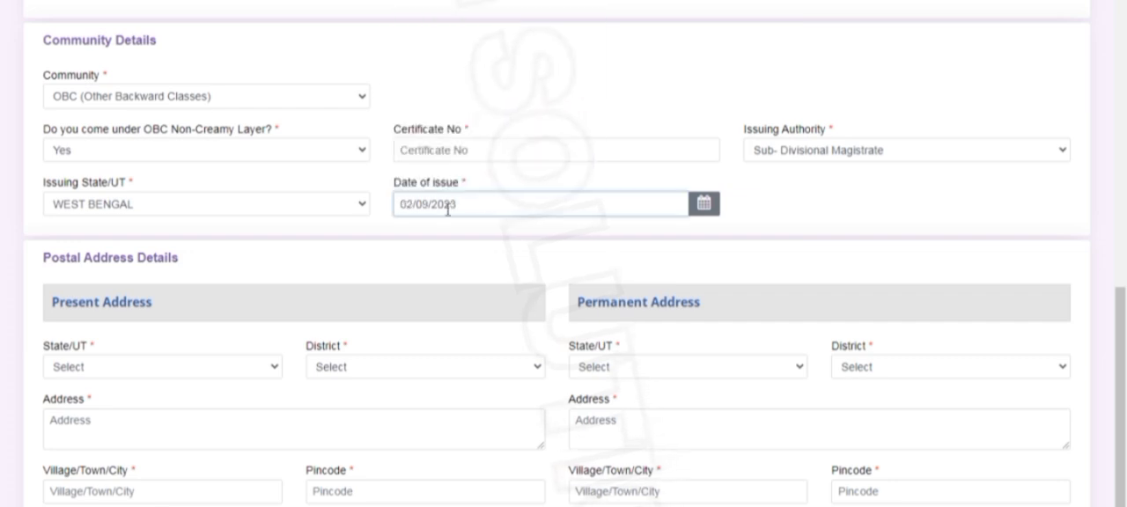
Set the OBC certificate's date of issue to 13/02/2024
{"action": "left_click", "coordinate": [570, 189]}
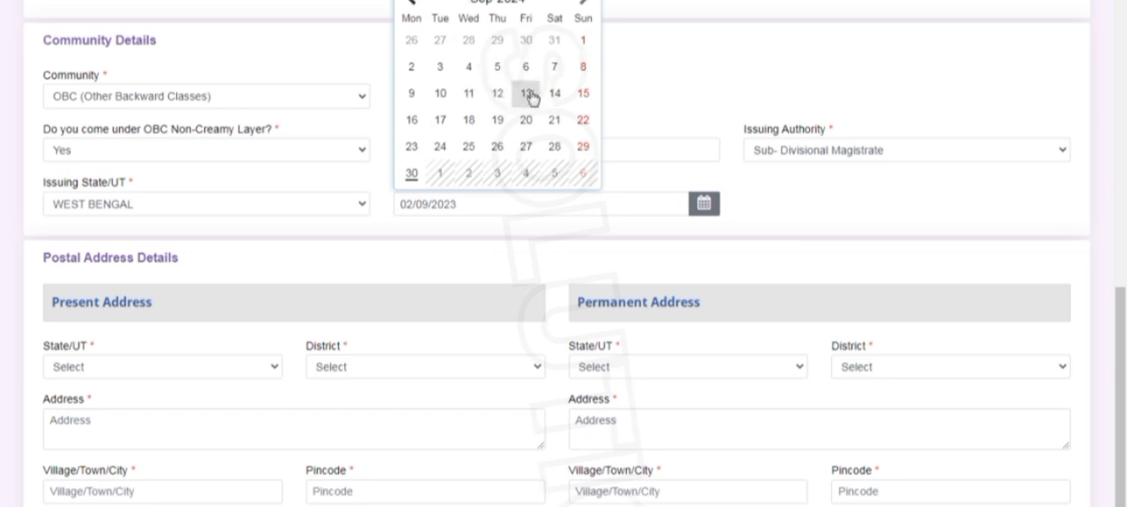
{"action": "left_click", "coordinate": [411, 4]}
{"action": "left_click", "coordinate": [412, 4]}
{"action": "left_click", "coordinate": [411, 3]}
{"action": "left_click", "coordinate": [411, 4]}
{"action": "left_click", "coordinate": [411, 4]}
{"action": "left_click", "coordinate": [411, 4]}
{"action": "left_click", "coordinate": [411, 3]}
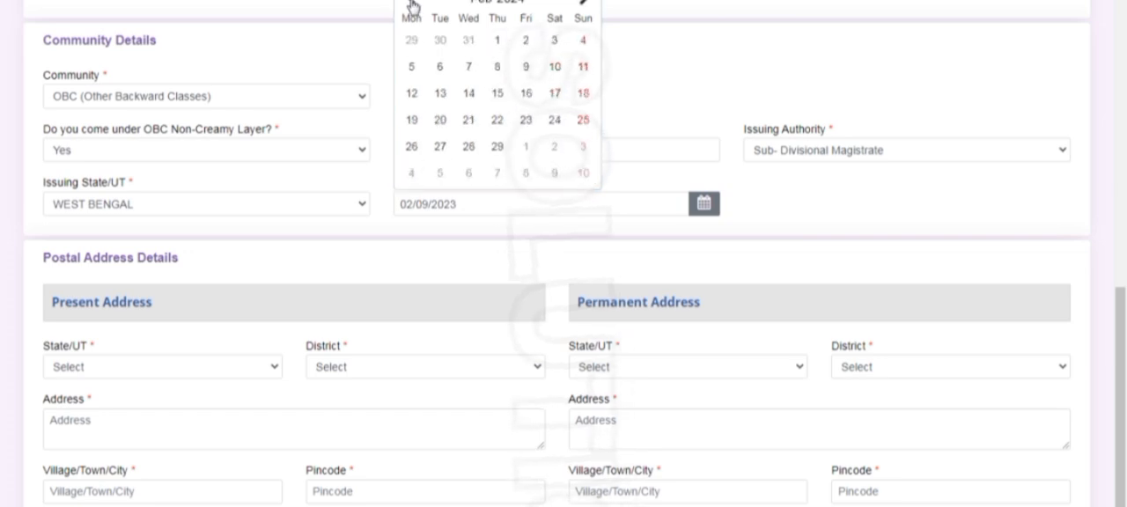
{"action": "left_click", "coordinate": [441, 93]}
Choose the applicant's state and district for the present address
{"action": "scroll", "coordinate": [517, 239], "scroll_direction": "down", "scroll_amount": 1}
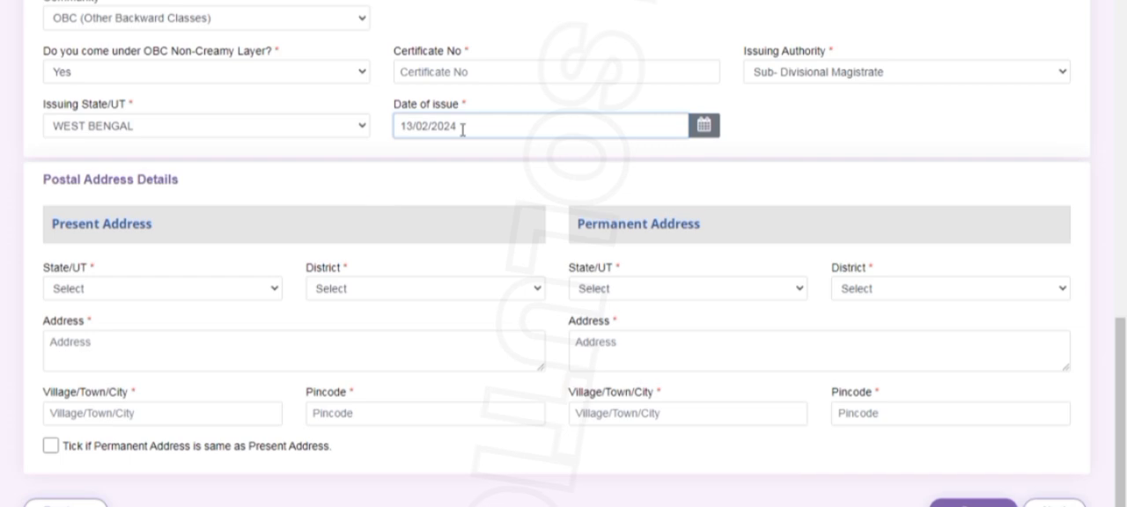
{"action": "scroll", "coordinate": [261, 224], "scroll_direction": "down", "scroll_amount": 1}
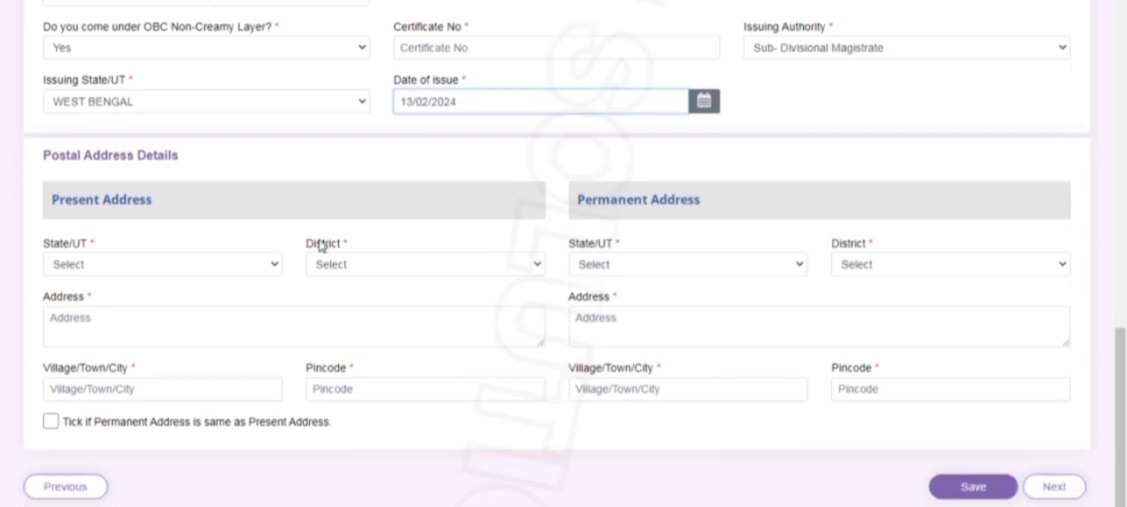
{"action": "left_click", "coordinate": [150, 269]}
{"action": "scroll", "coordinate": [128, 475], "scroll_direction": "down", "scroll_amount": 3}
{"action": "left_click", "coordinate": [128, 506]}
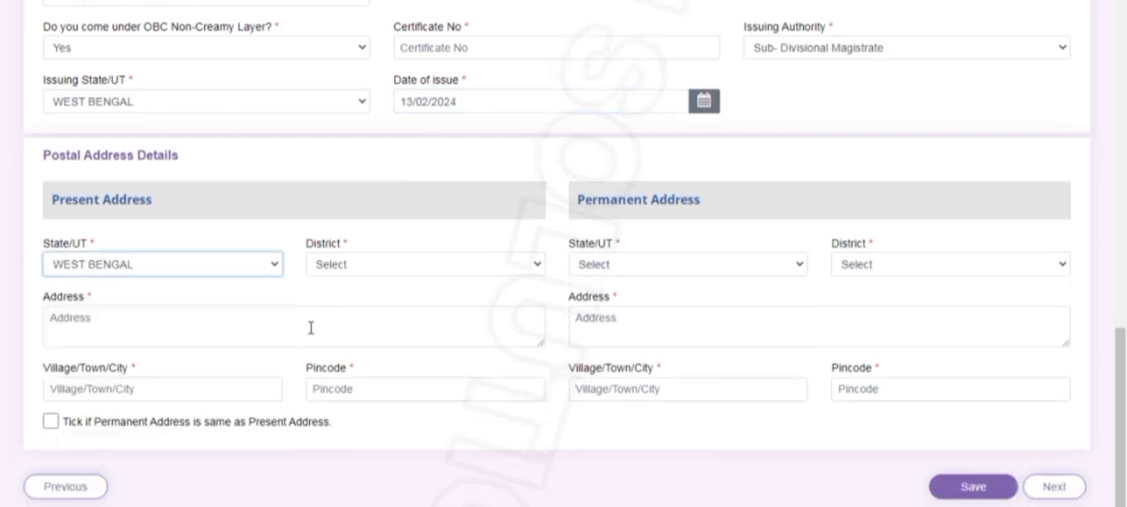
{"action": "left_click", "coordinate": [353, 268]}
{"action": "scroll", "coordinate": [344, 418], "scroll_direction": "down", "scroll_amount": 1}
{"action": "left_click", "coordinate": [365, 505]}
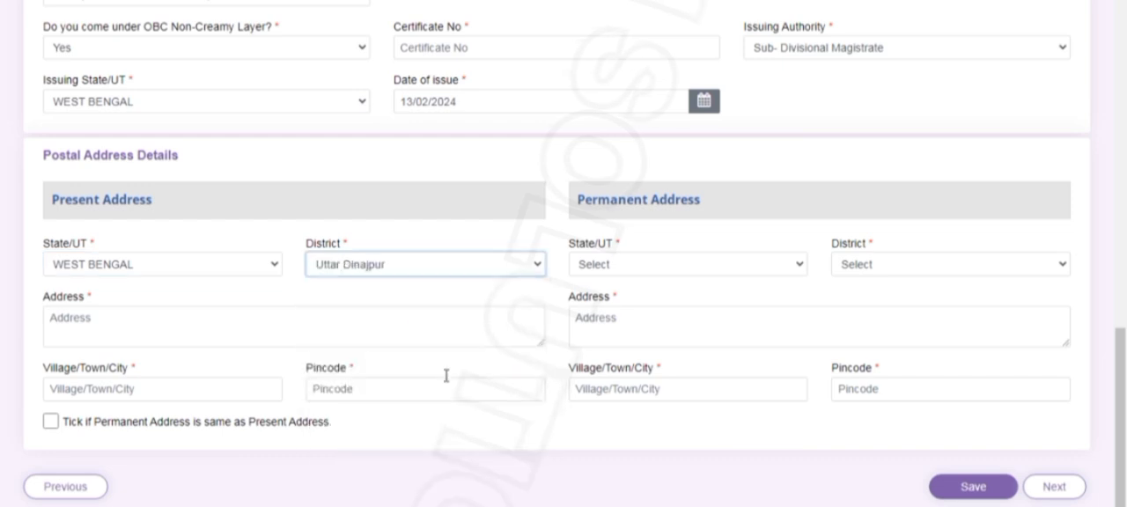
Choose the applicant's state and district for the permanent address
{"action": "left_click", "coordinate": [646, 265]}
{"action": "scroll", "coordinate": [622, 440], "scroll_direction": "down", "scroll_amount": 5}
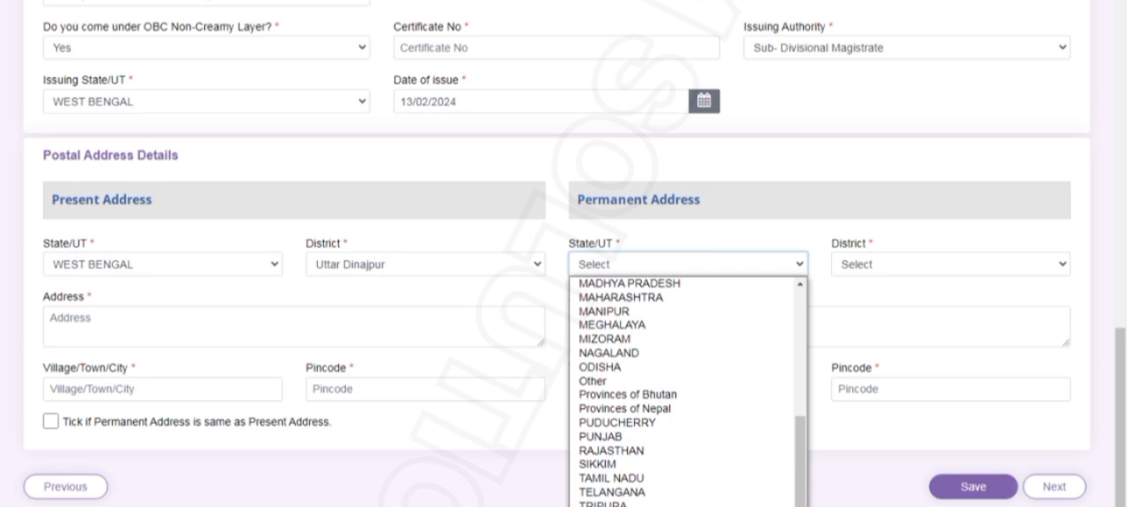
{"action": "left_click", "coordinate": [617, 505]}
{"action": "left_click", "coordinate": [897, 265]}
{"action": "left_click", "coordinate": [863, 479]}
{"action": "left_click", "coordinate": [870, 264]}
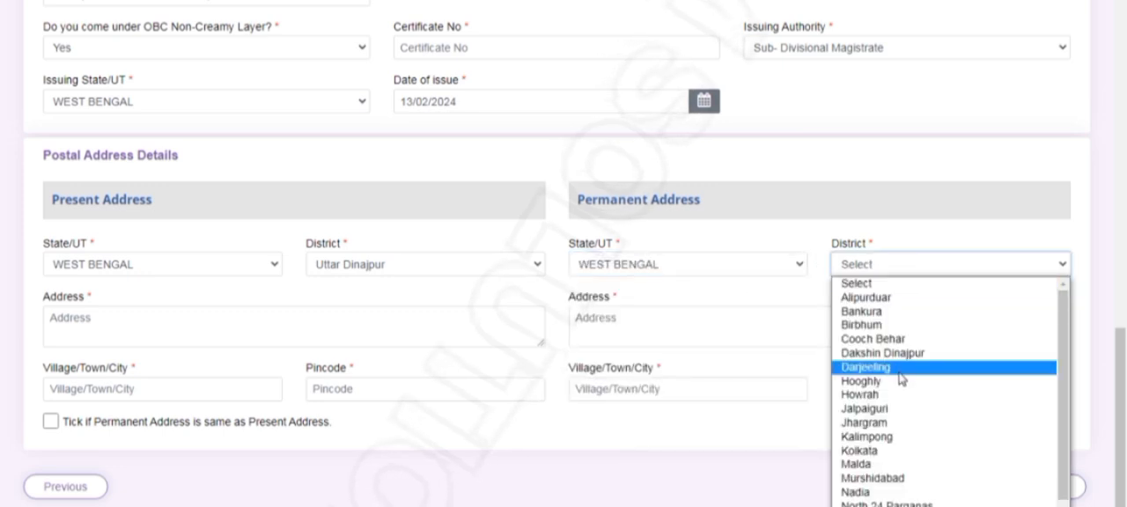
{"action": "scroll", "coordinate": [880, 366], "scroll_direction": "down", "scroll_amount": 1}
{"action": "left_click", "coordinate": [872, 505]}
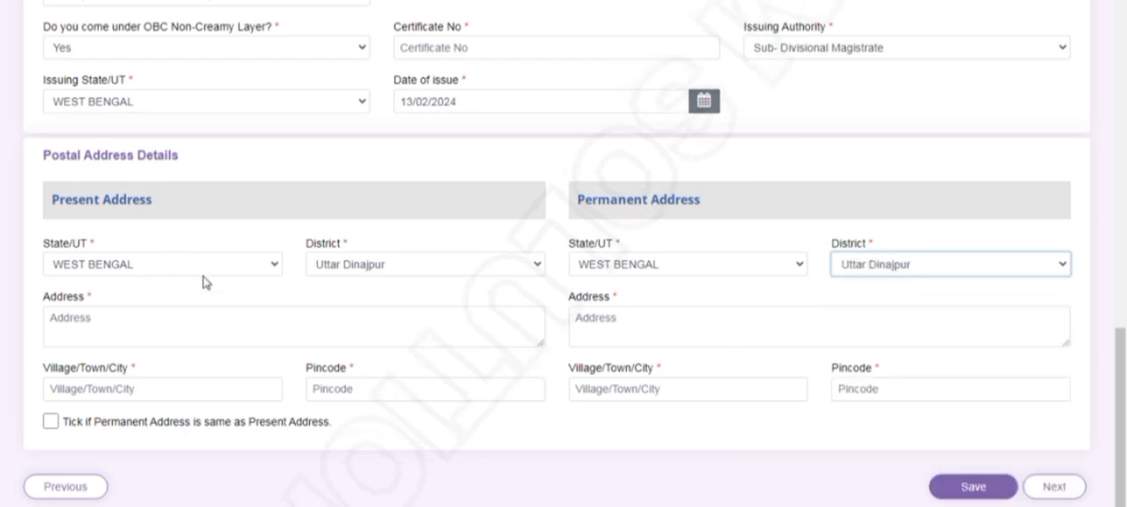
Enter the applicant's village, post office and police station in the present address text
{"action": "left_click", "coordinate": [117, 329]}
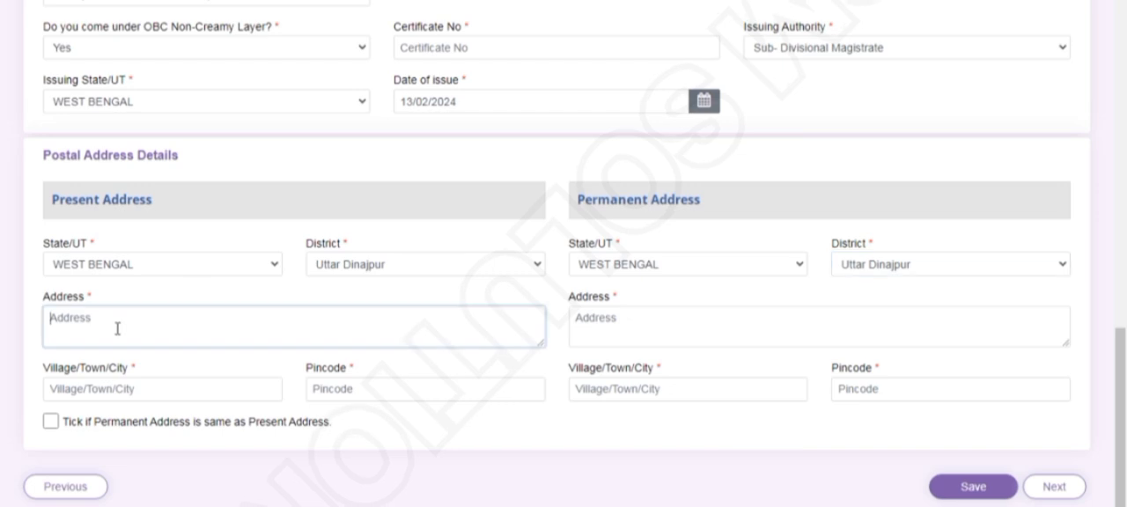
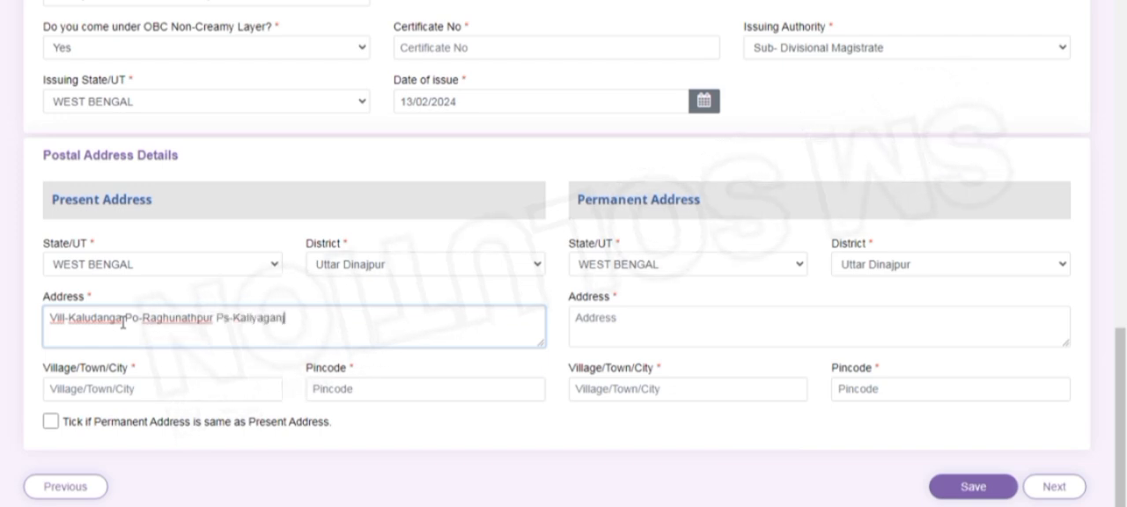
Fill in the applicant's village and postal pincode for the present address
{"action": "key", "text": "Tab"}
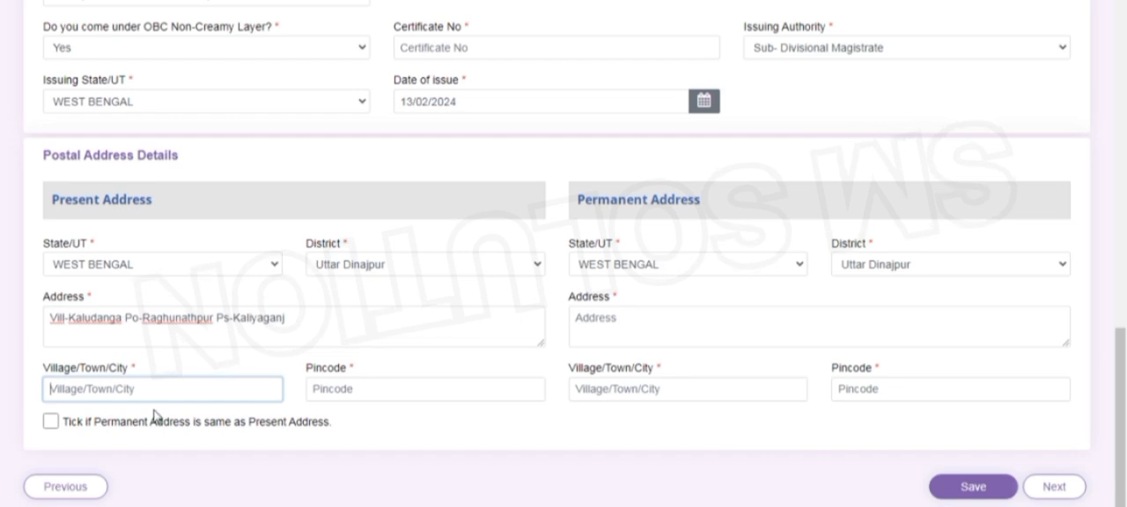
{"action": "key", "text": "Tab"}
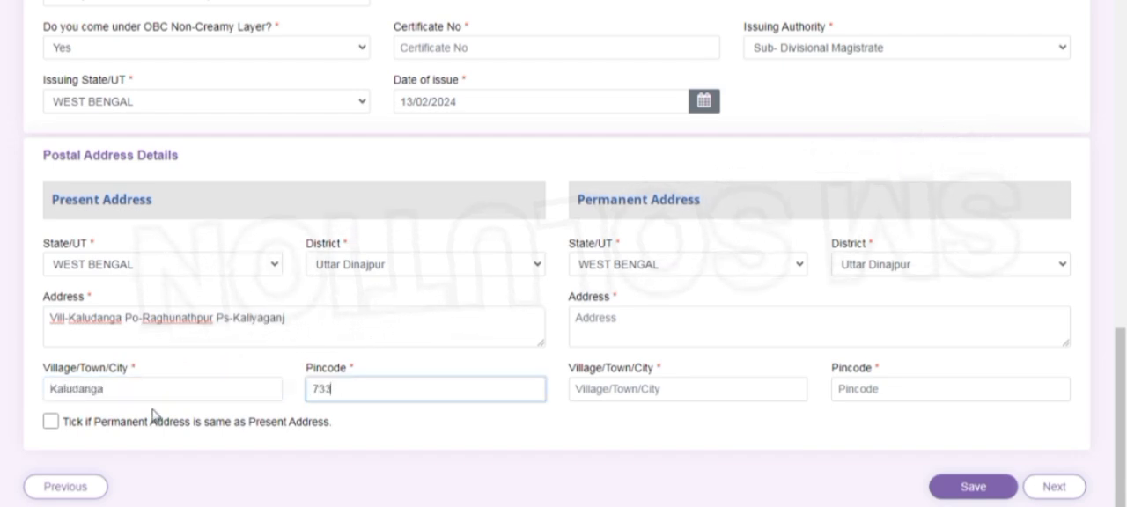
Mark the permanent address as the same as the present address and try to continue to the next section
{"action": "left_click", "coordinate": [51, 421]}
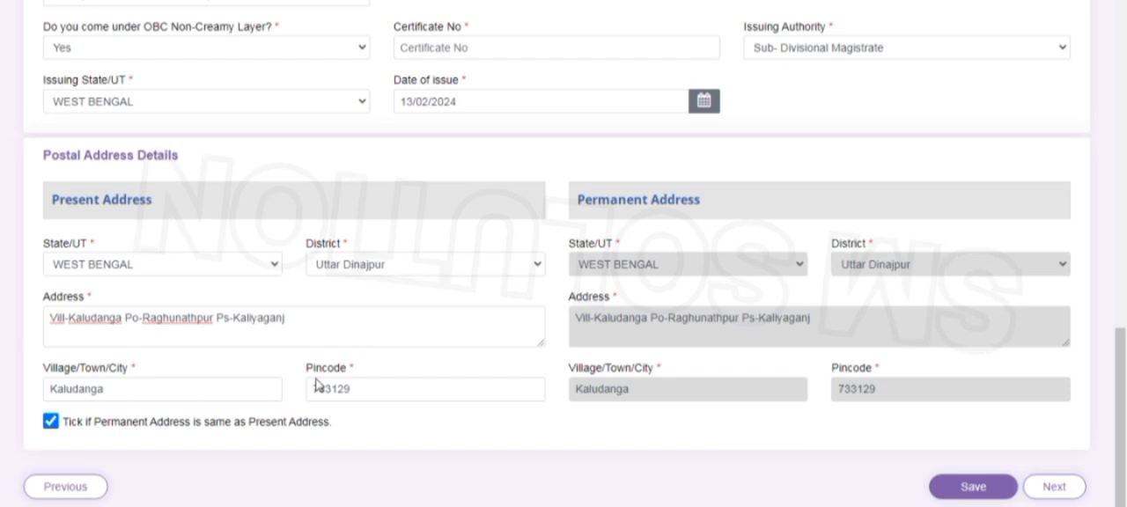
{"action": "left_click", "coordinate": [1037, 491]}
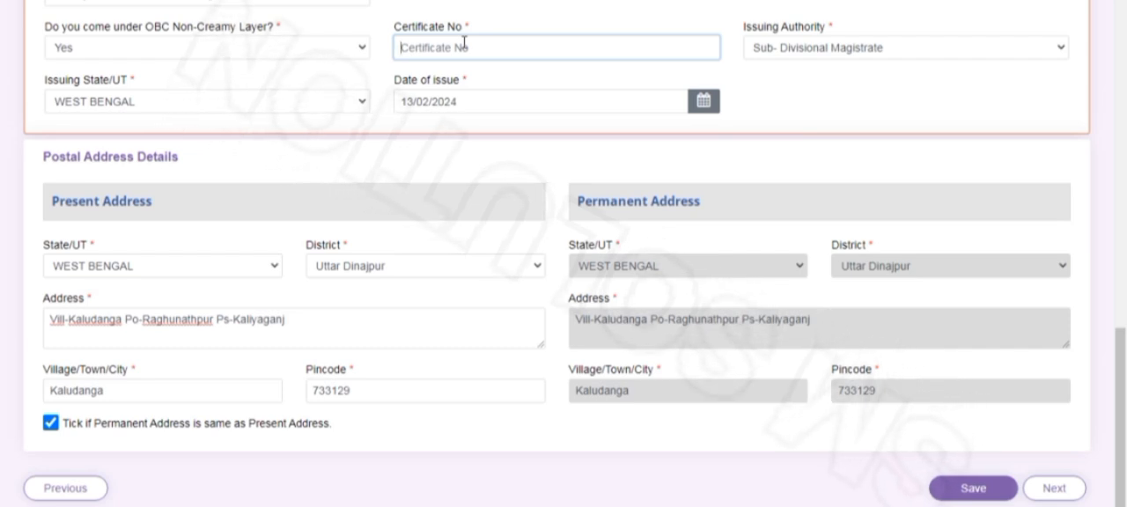
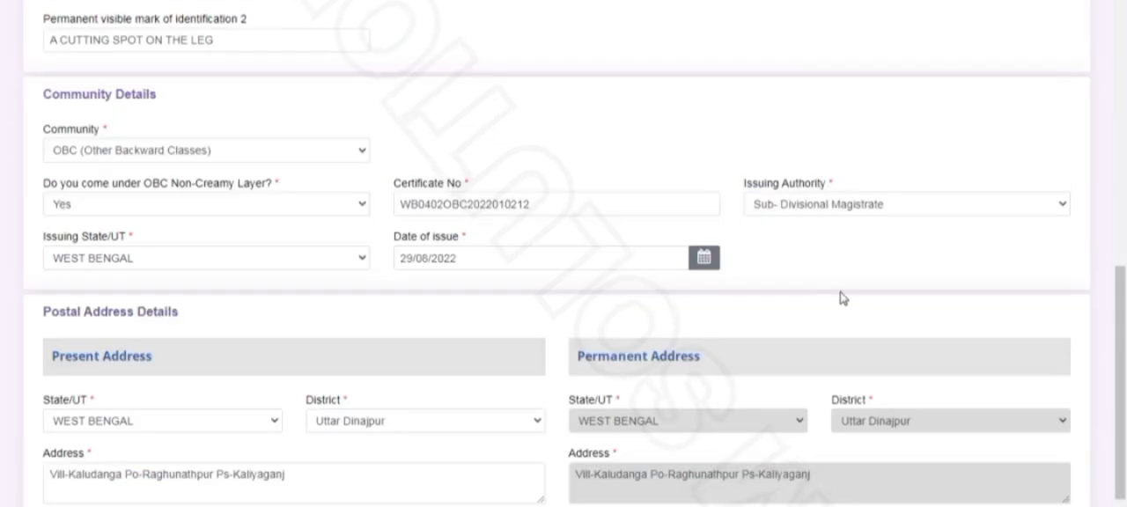
Fill in the OBC certificate number, set its date of issue to 29/08/2022, and save the personal details
{"action": "scroll", "coordinate": [843, 300], "scroll_direction": "down", "scroll_amount": 3}
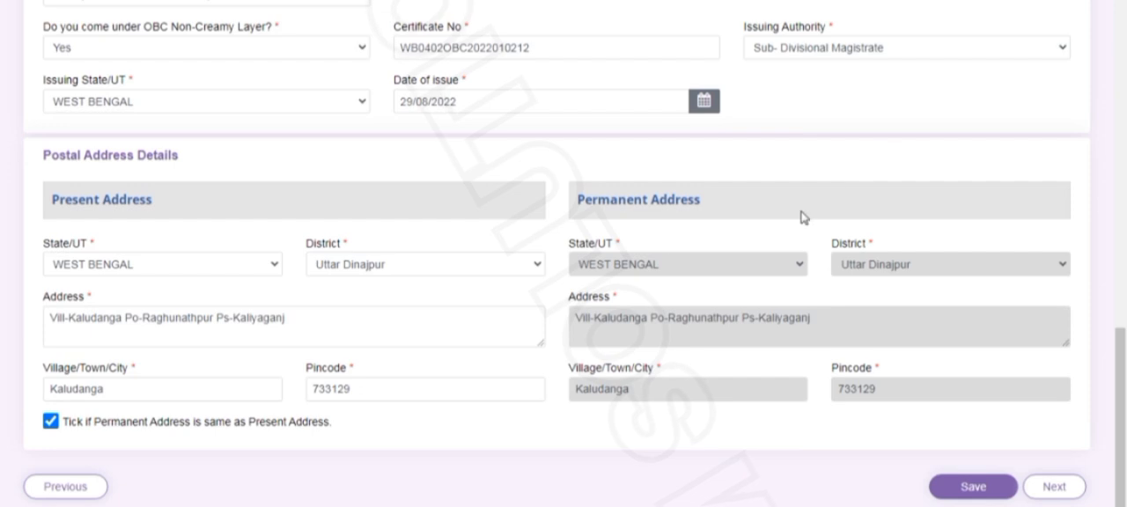
{"action": "left_click", "coordinate": [982, 490]}
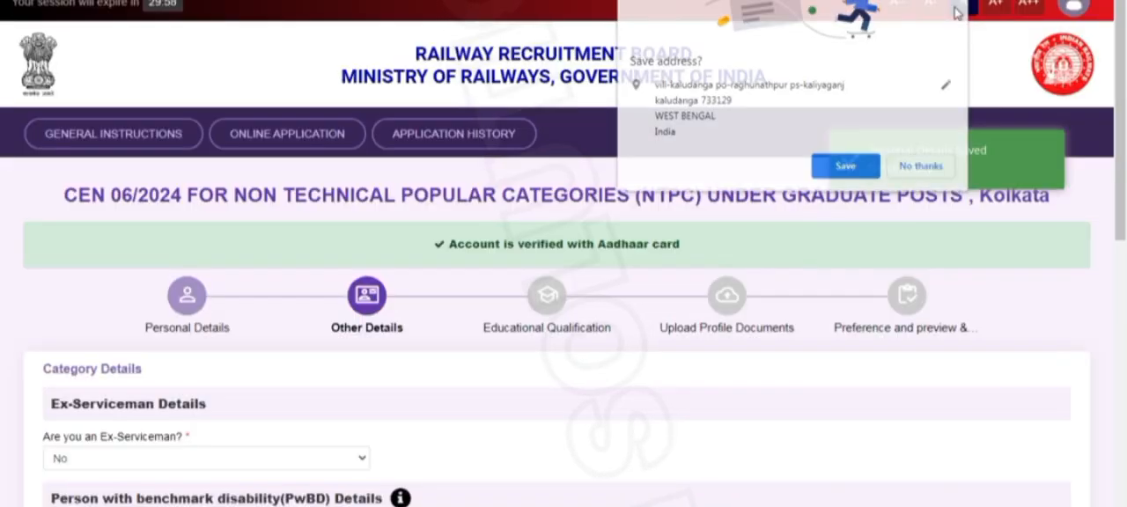
Review the ex-serviceman, disability, scribe, EBC, railway service, current employment and refund bank details
{"action": "scroll", "coordinate": [353, 414], "scroll_direction": "down", "scroll_amount": 10}
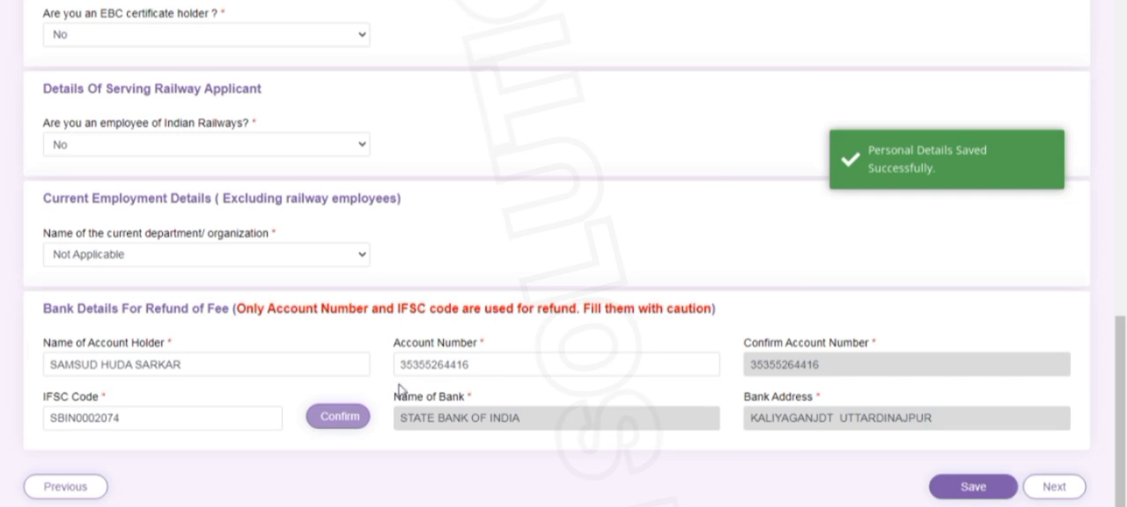
{"action": "scroll", "coordinate": [186, 179], "scroll_direction": "up", "scroll_amount": 5}
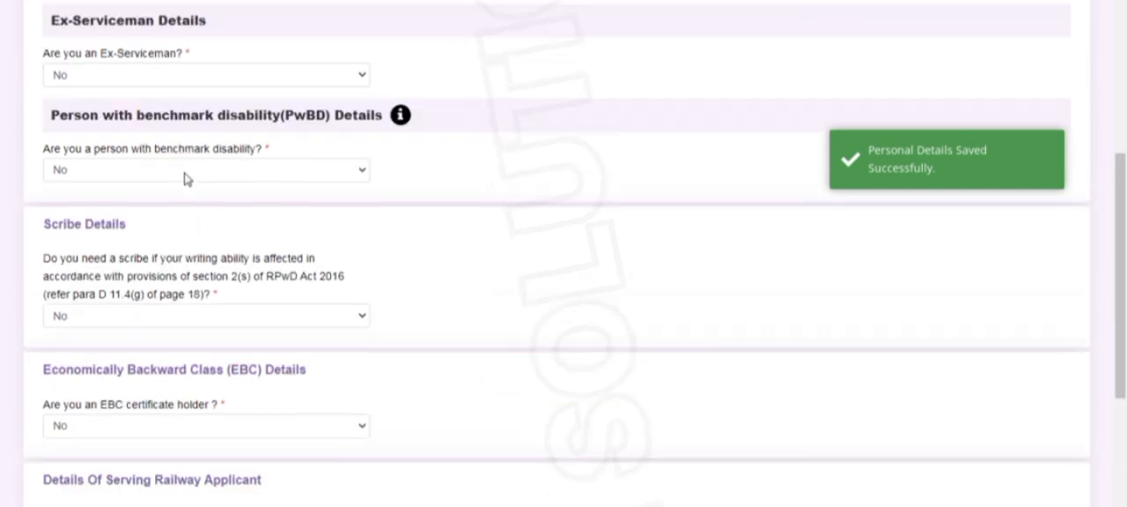
{"action": "scroll", "coordinate": [185, 179], "scroll_direction": "up", "scroll_amount": 3}
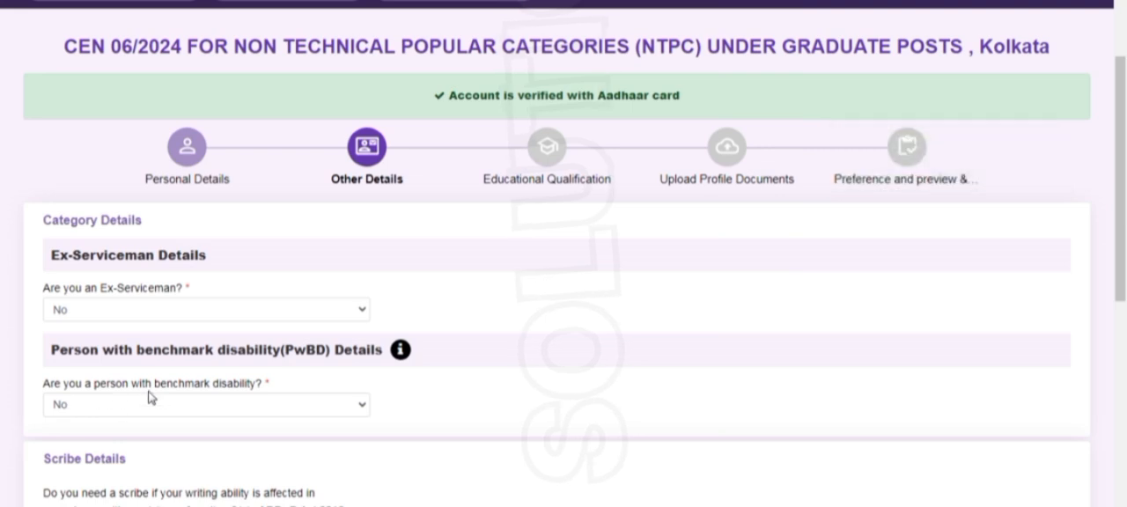
{"action": "scroll", "coordinate": [148, 398], "scroll_direction": "down", "scroll_amount": 2}
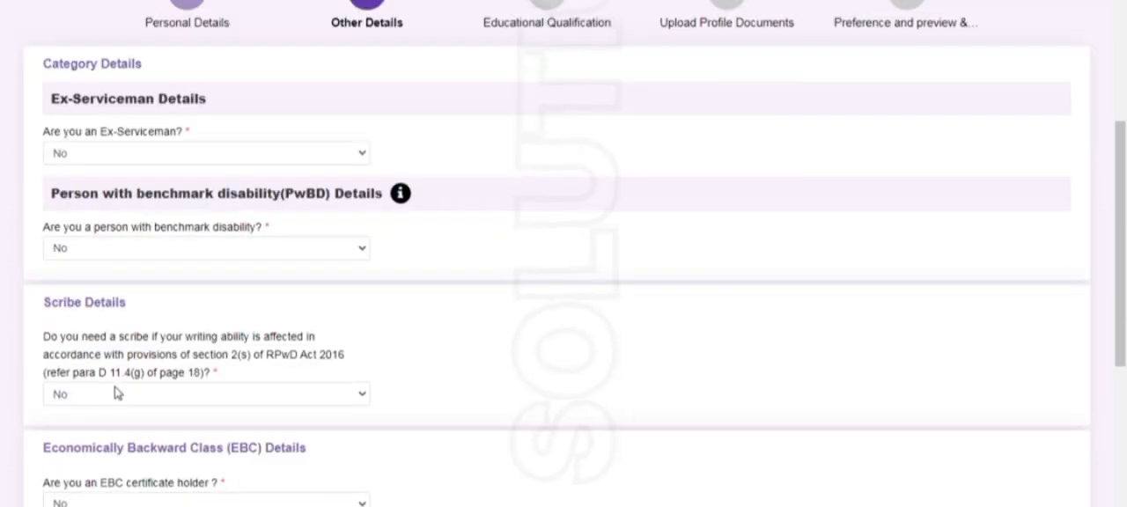
{"action": "scroll", "coordinate": [115, 394], "scroll_direction": "down", "scroll_amount": 2}
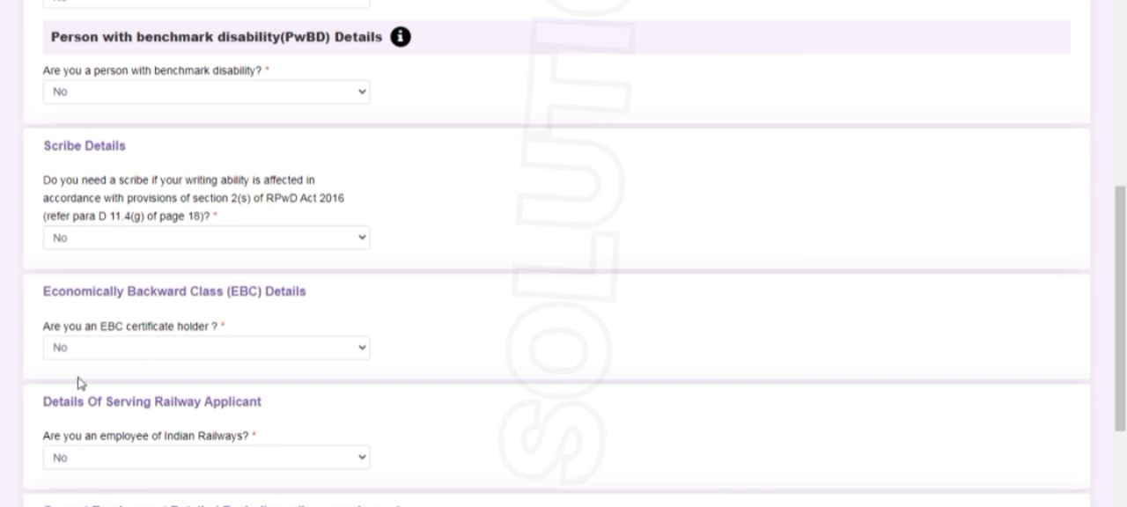
{"action": "scroll", "coordinate": [165, 351], "scroll_direction": "down", "scroll_amount": 3}
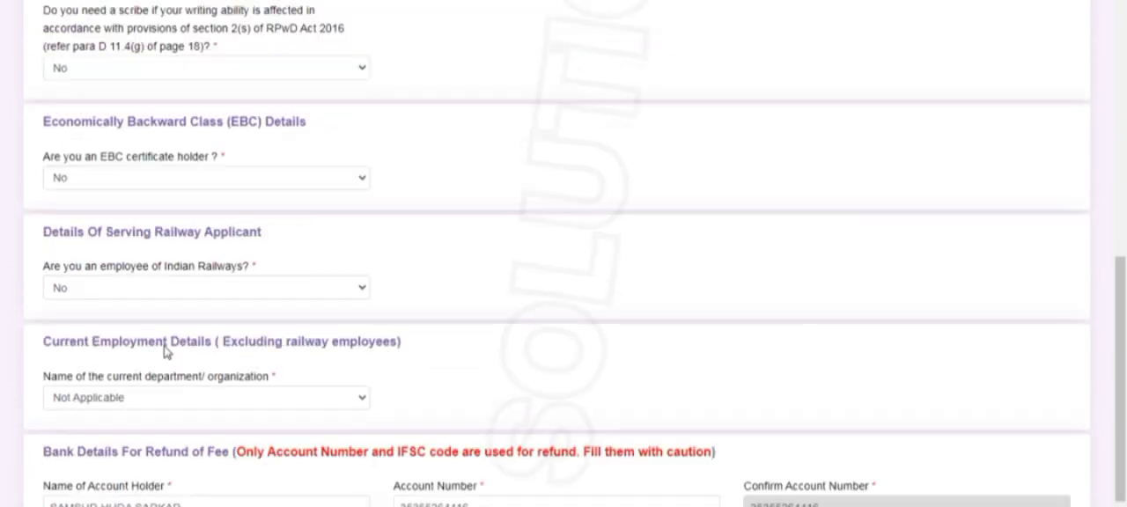
{"action": "scroll", "coordinate": [114, 352], "scroll_direction": "down", "scroll_amount": 1}
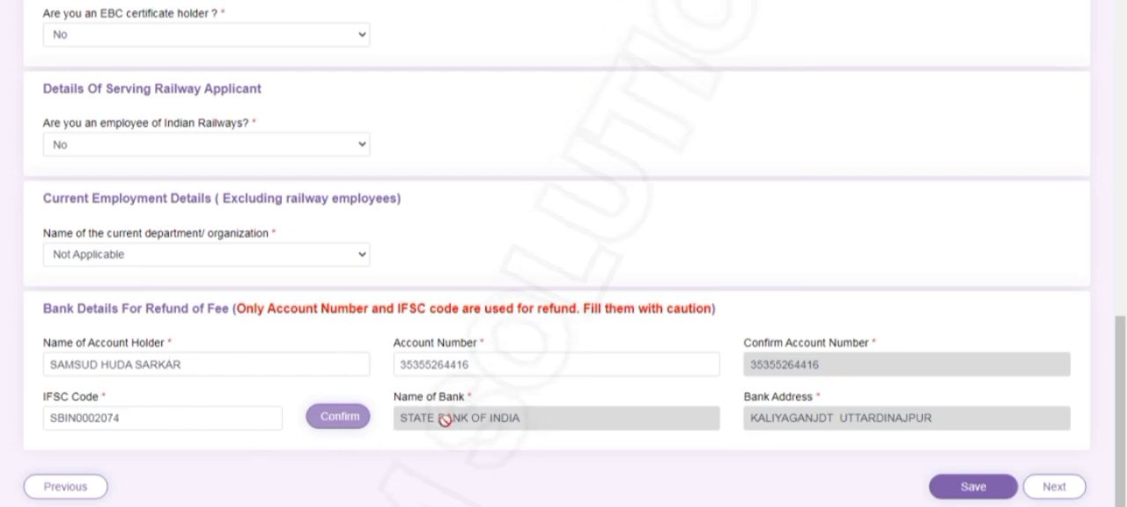
Save the other details and proceed to the Educational Qualification section
{"action": "left_click", "coordinate": [973, 491]}
{"action": "left_click", "coordinate": [973, 486]}
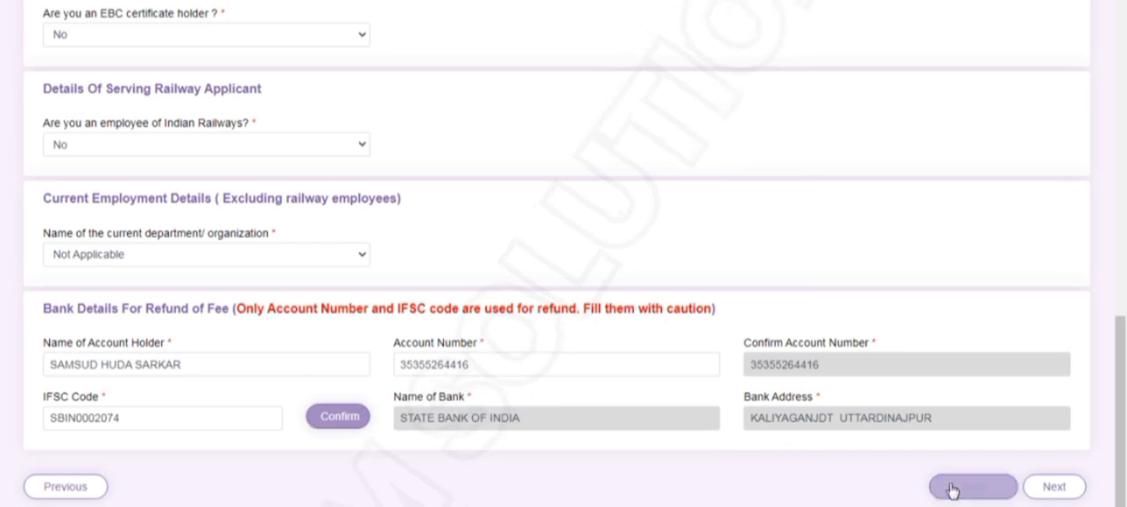
{"action": "left_click", "coordinate": [1055, 487]}
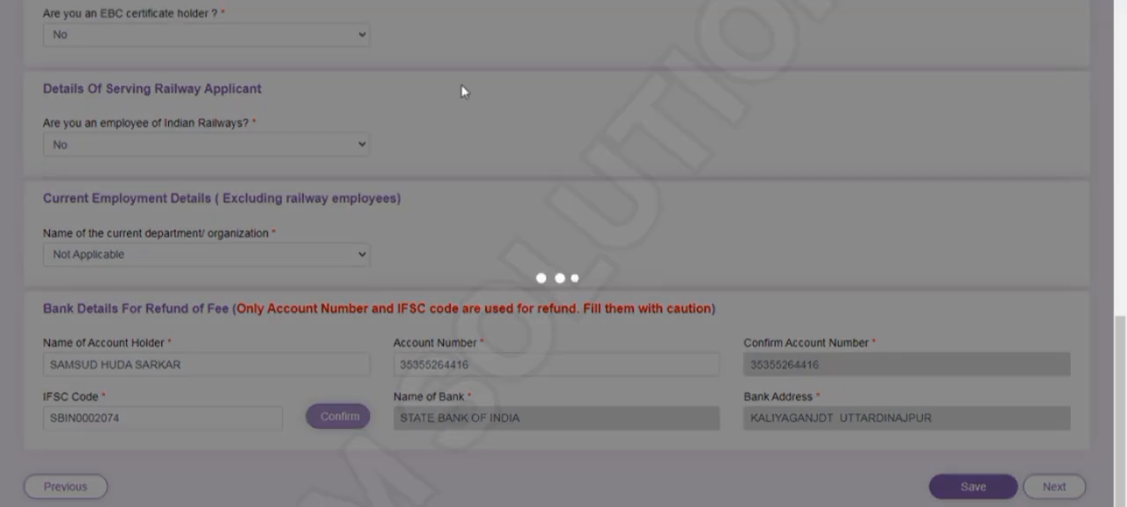
Set the Matriculation/SSLC qualification's state to WEST BENGAL and its district to Uttar Dinajpur
{"action": "scroll", "coordinate": [330, 302], "scroll_direction": "down", "scroll_amount": 1}
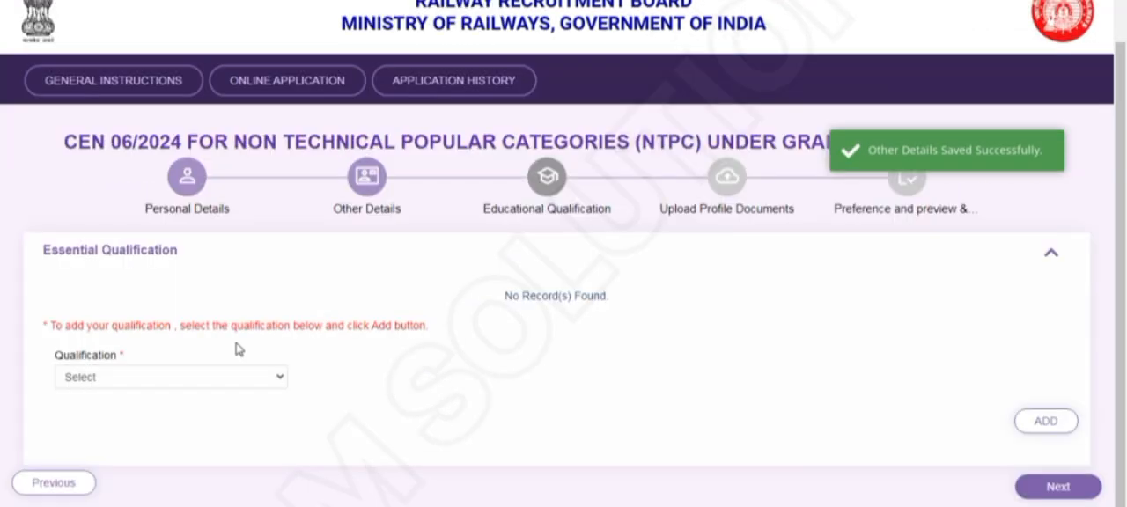
{"action": "left_click", "coordinate": [99, 377]}
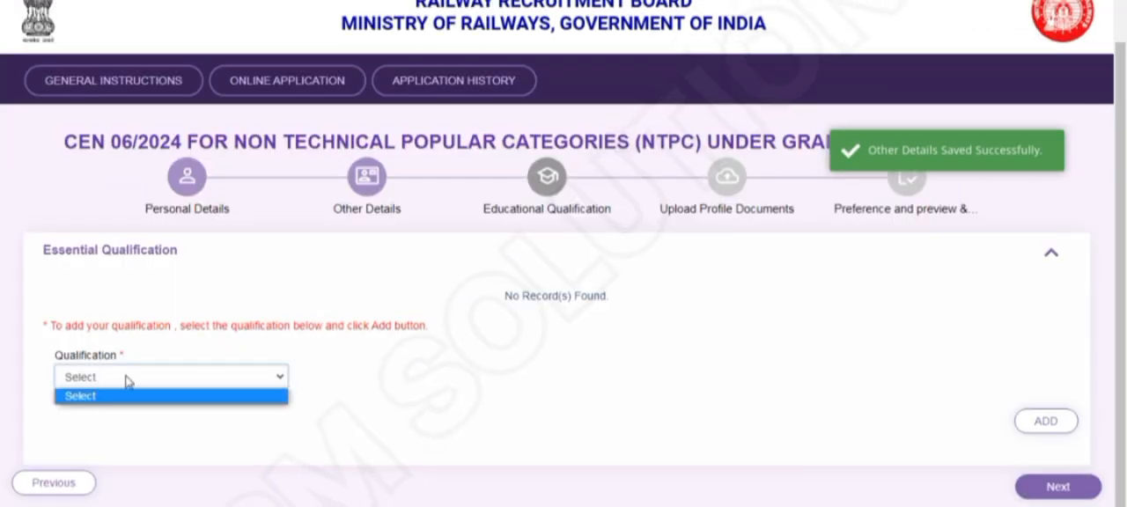
{"action": "left_click", "coordinate": [378, 364]}
{"action": "scroll", "coordinate": [378, 364], "scroll_direction": "down", "scroll_amount": 1}
{"action": "left_click", "coordinate": [379, 364]}
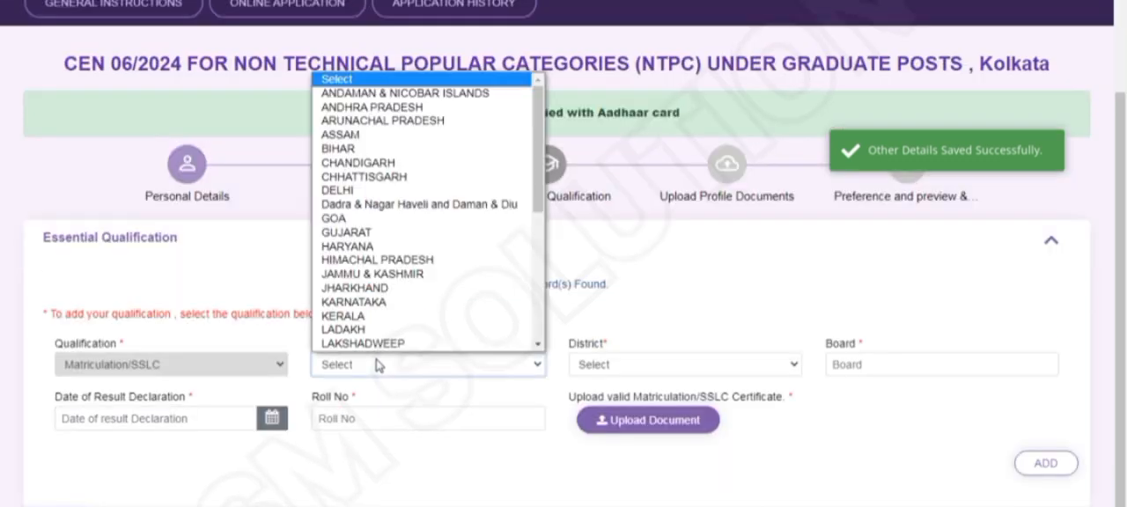
{"action": "left_click", "coordinate": [198, 326]}
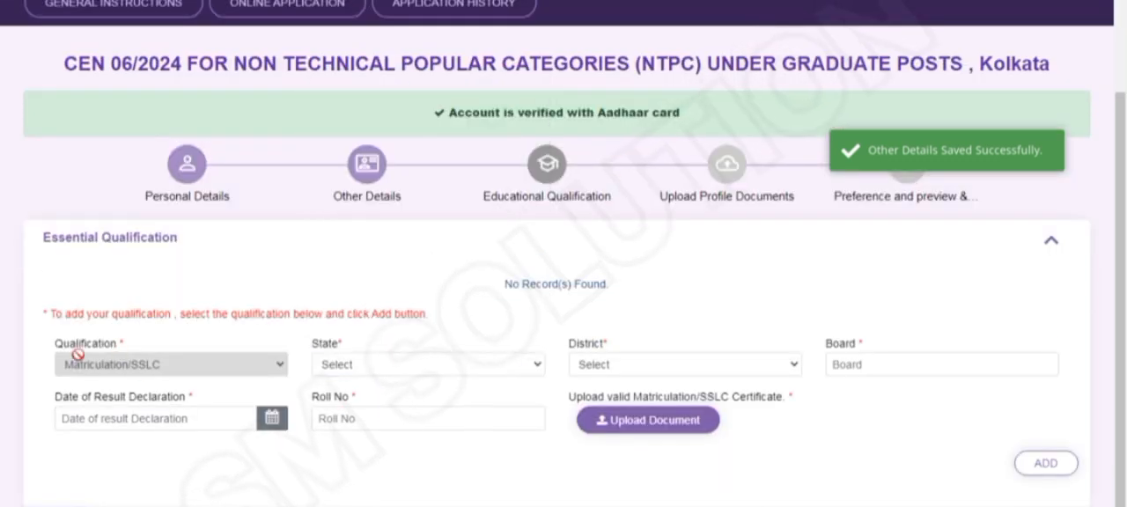
{"action": "left_click", "coordinate": [365, 365]}
{"action": "scroll", "coordinate": [414, 260], "scroll_direction": "down", "scroll_amount": 5}
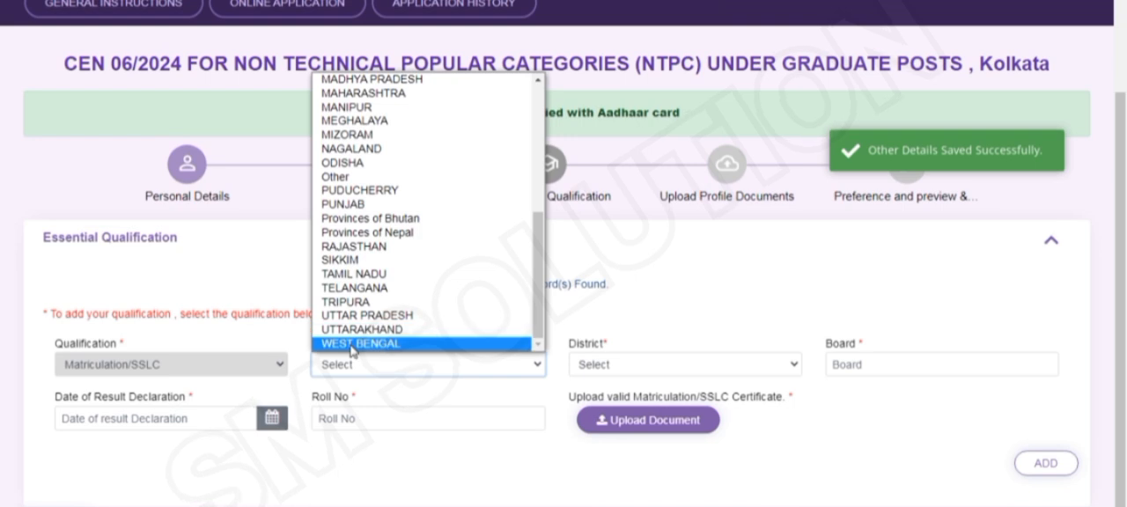
{"action": "left_click", "coordinate": [438, 345]}
{"action": "left_click", "coordinate": [608, 363]}
{"action": "scroll", "coordinate": [608, 348], "scroll_direction": "down", "scroll_amount": 2}
{"action": "left_click", "coordinate": [603, 345]}
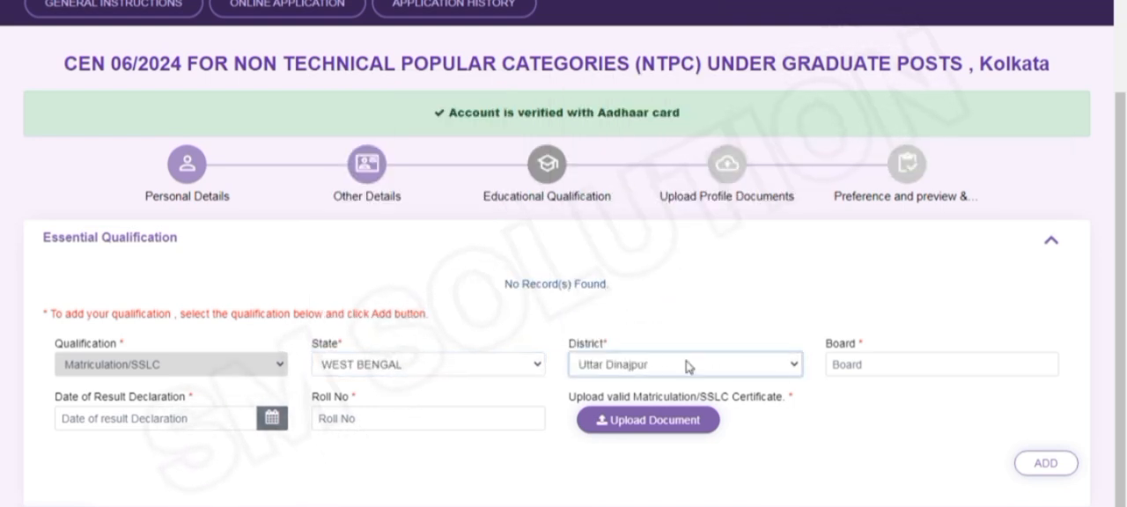
Enter WBBSE as the matriculation board and set the date of result declaration to 04/05/2011
{"action": "left_click", "coordinate": [913, 372]}
{"action": "type", "text": "WBB"}
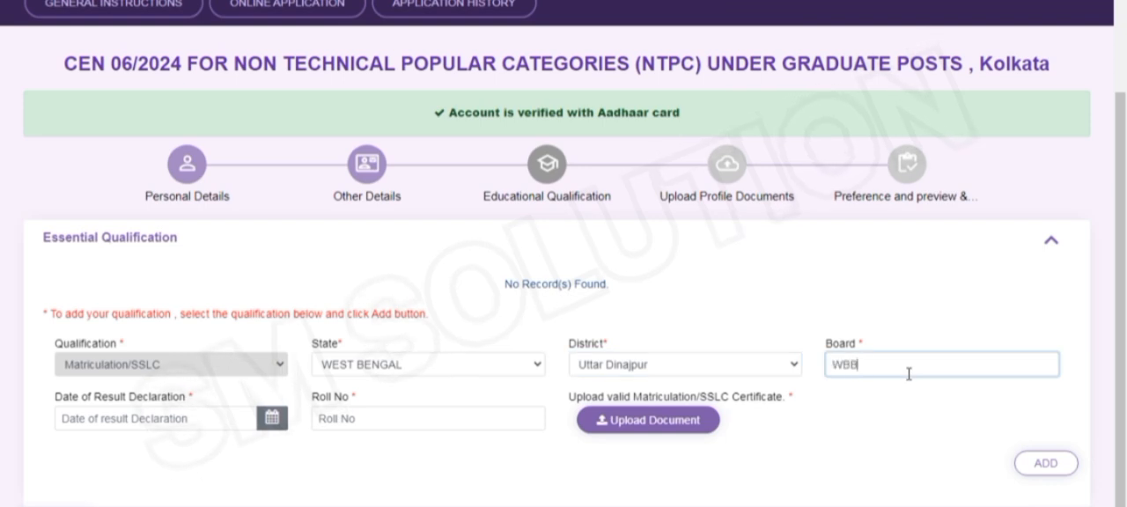
{"action": "type", "text": "SE"}
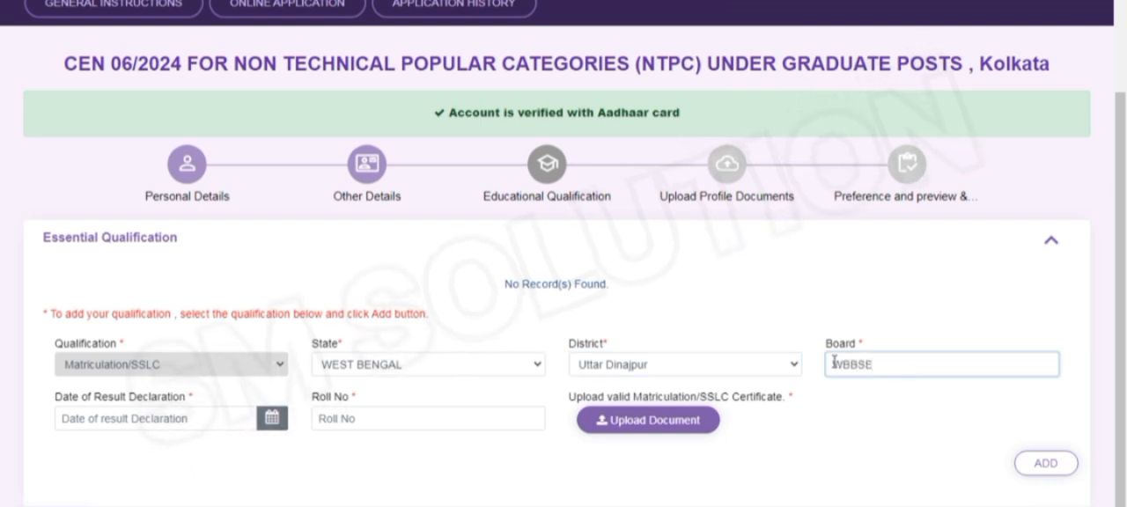
{"action": "left_click", "coordinate": [118, 419]}
{"action": "left_click", "coordinate": [174, 211]}
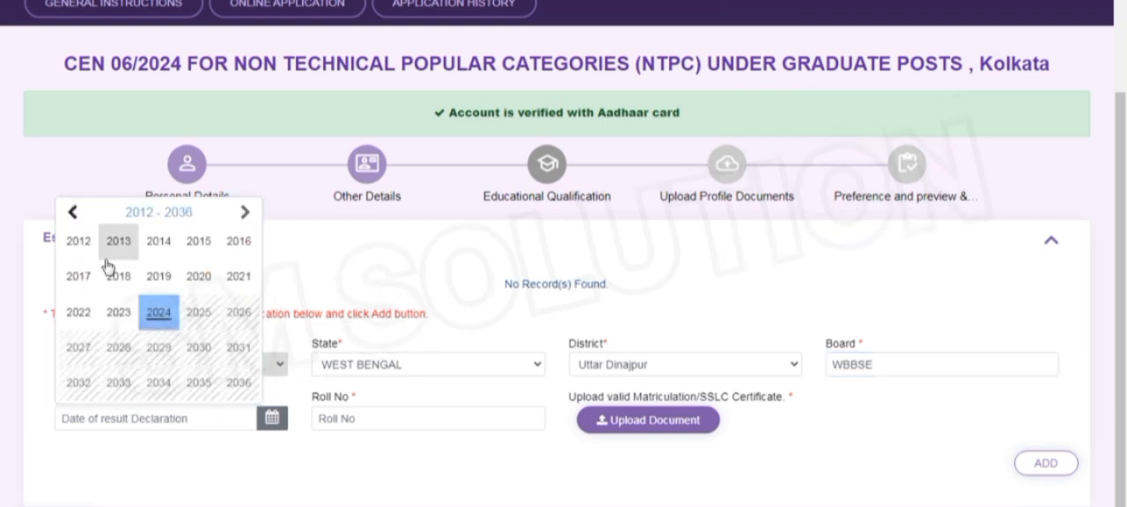
{"action": "left_click", "coordinate": [74, 221]}
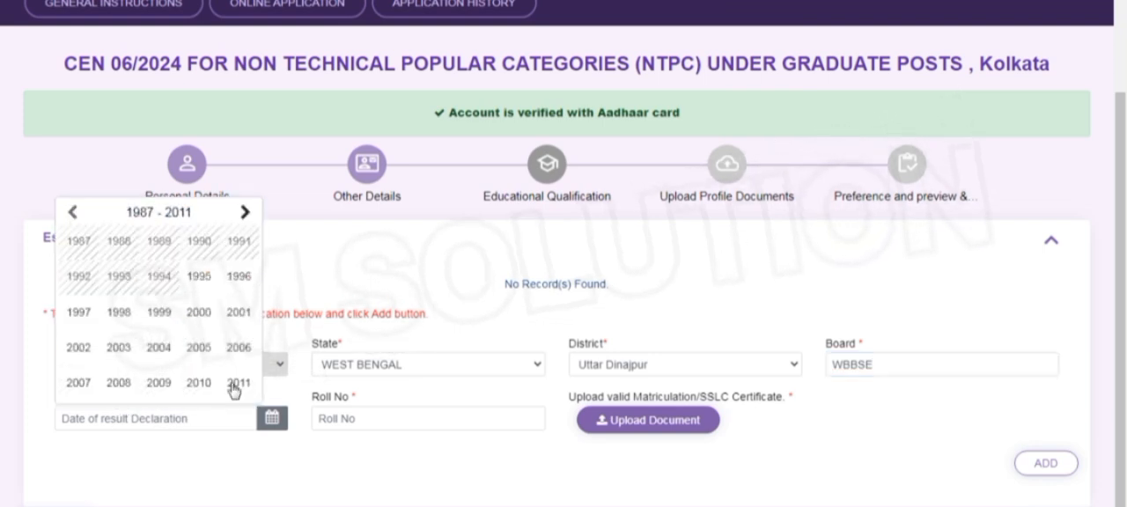
{"action": "left_click", "coordinate": [235, 384]}
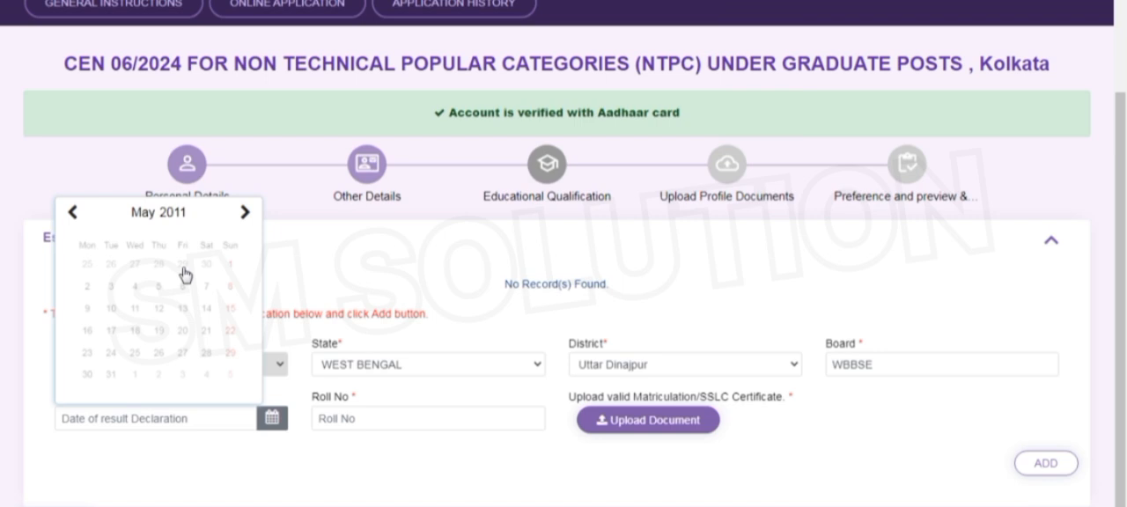
{"action": "left_click", "coordinate": [130, 281]}
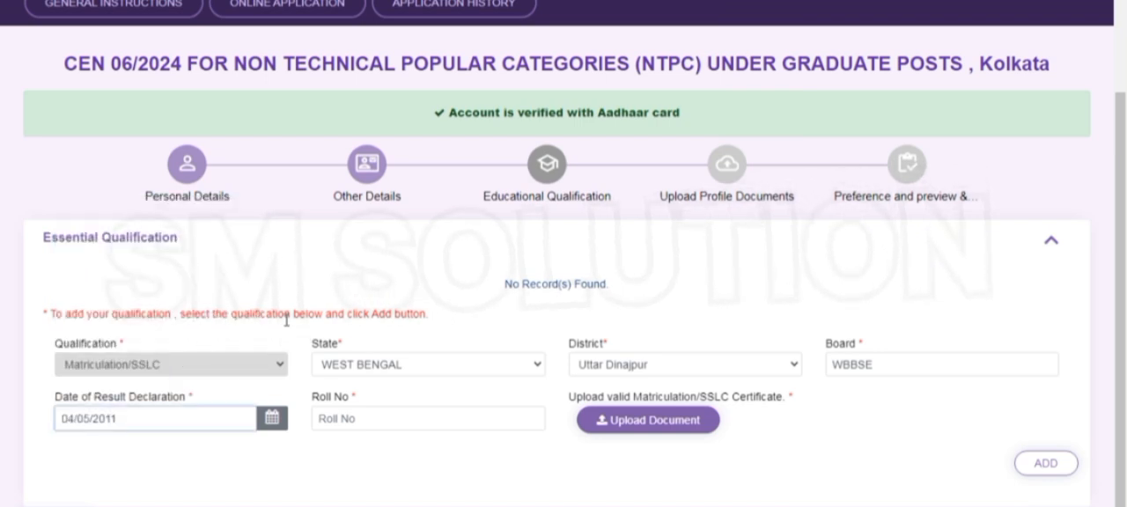
Consult the MP MARK scan among the saved document files and fill in the applicant's matriculation roll number
{"action": "left_click", "coordinate": [436, 427]}
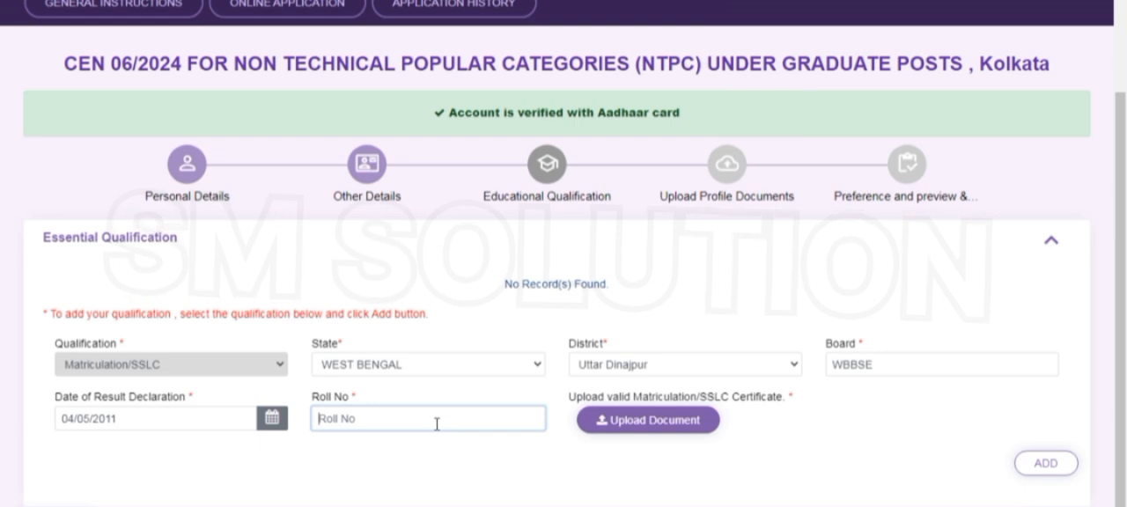
{"action": "type", "text": "A"}
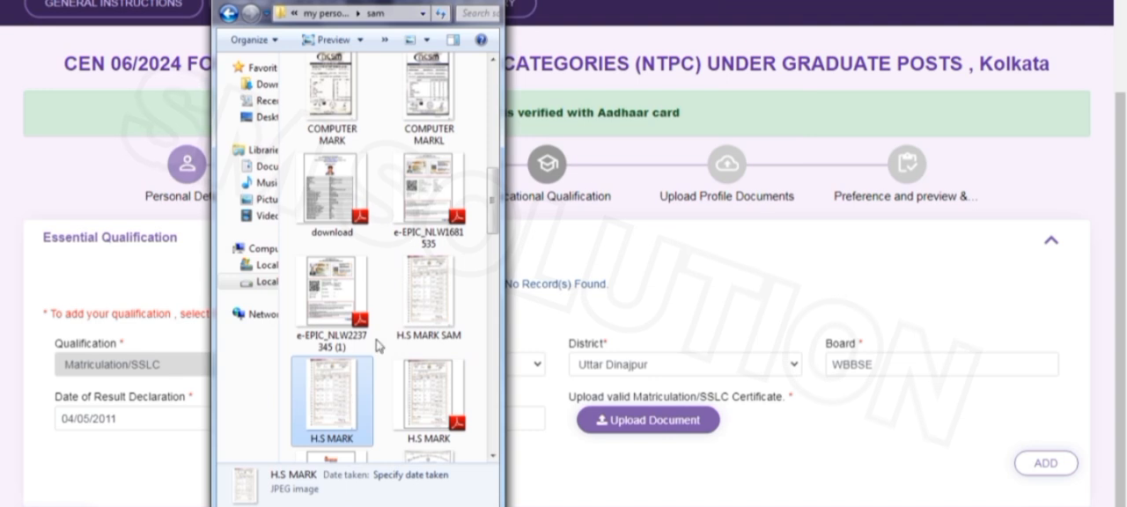
{"action": "scroll", "coordinate": [388, 326], "scroll_direction": "up", "scroll_amount": 2}
{"action": "scroll", "coordinate": [395, 307], "scroll_direction": "up", "scroll_amount": 3}
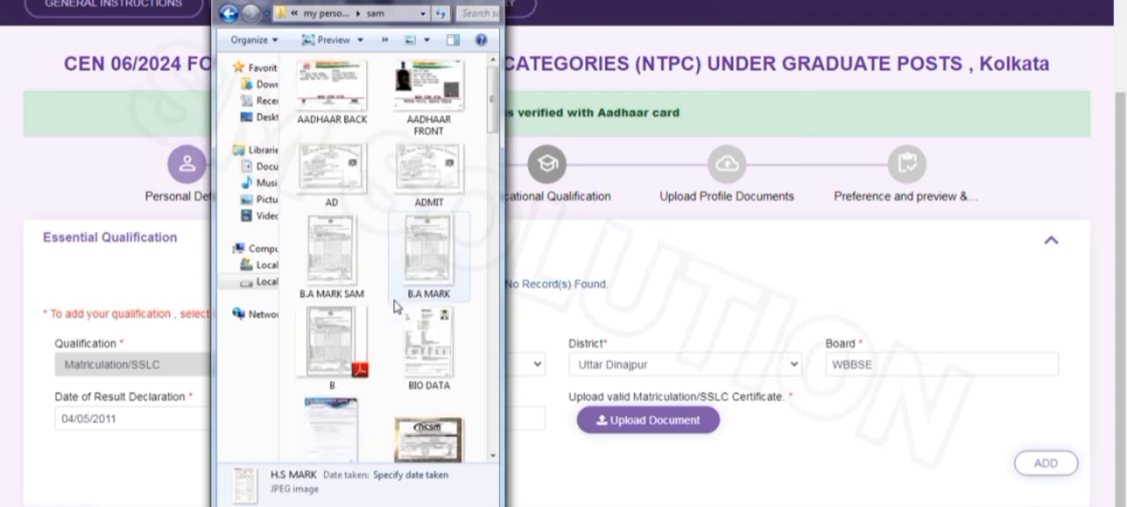
{"action": "scroll", "coordinate": [395, 308], "scroll_direction": "down", "scroll_amount": 8}
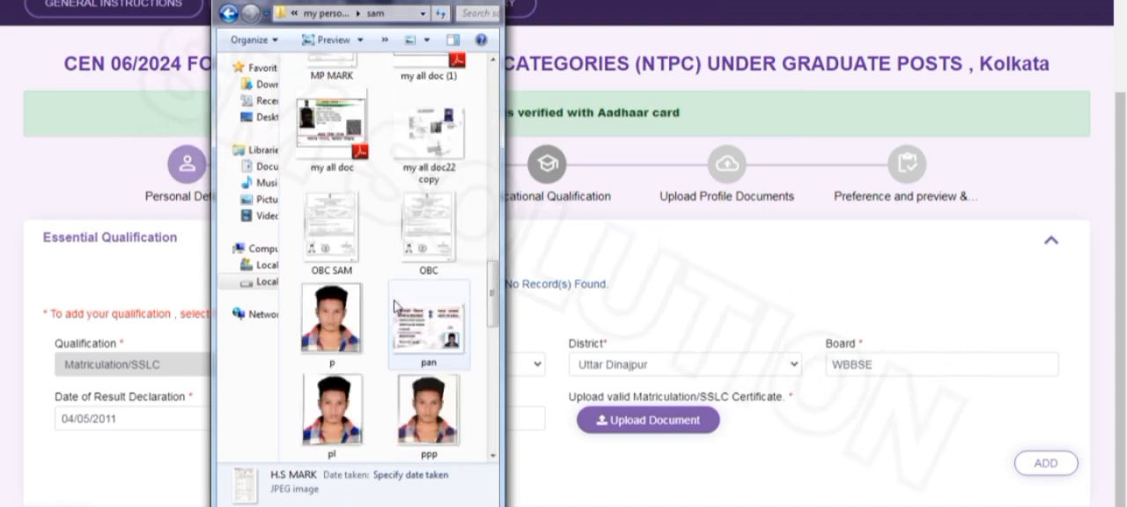
{"action": "scroll", "coordinate": [396, 306], "scroll_direction": "up", "scroll_amount": 2}
{"action": "left_click", "coordinate": [331, 295]}
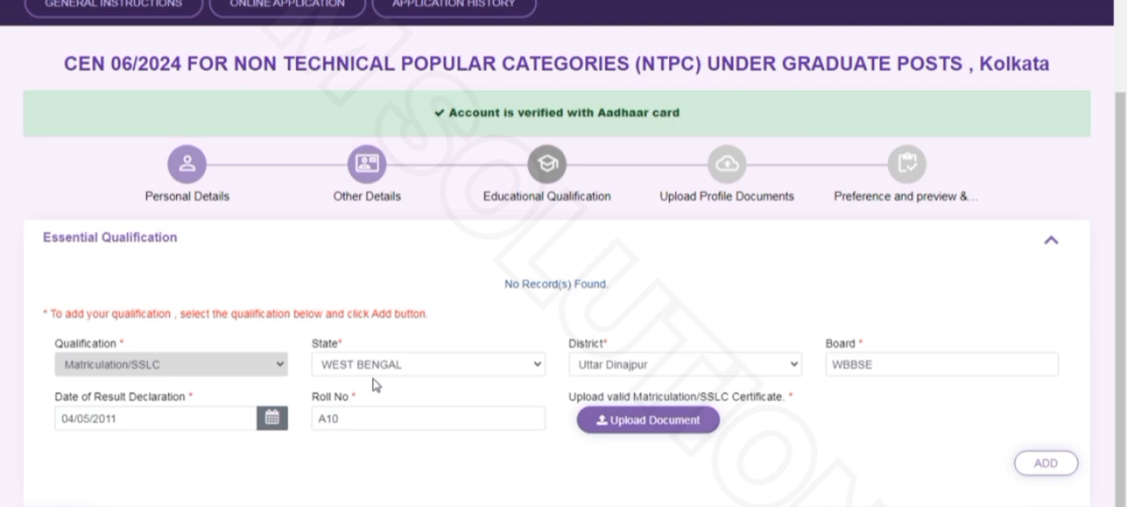
{"action": "left_click", "coordinate": [385, 417]}
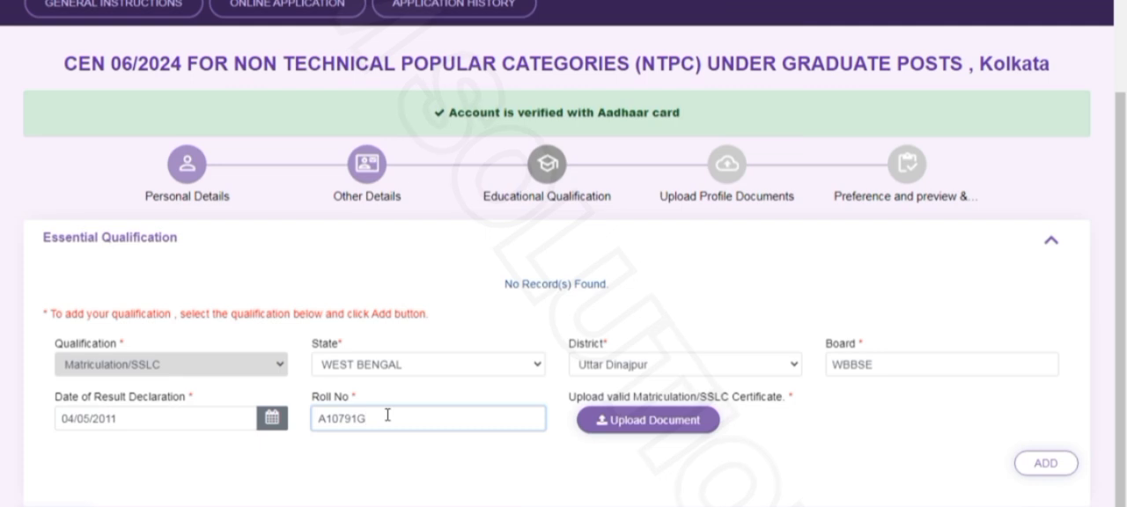
Upload MP MARK SAM.pdf from the Desktop as the Matriculation/SSLC certificate and add the matriculation qualification to the record
{"action": "left_click", "coordinate": [626, 421]}
{"action": "left_click", "coordinate": [516, 77]}
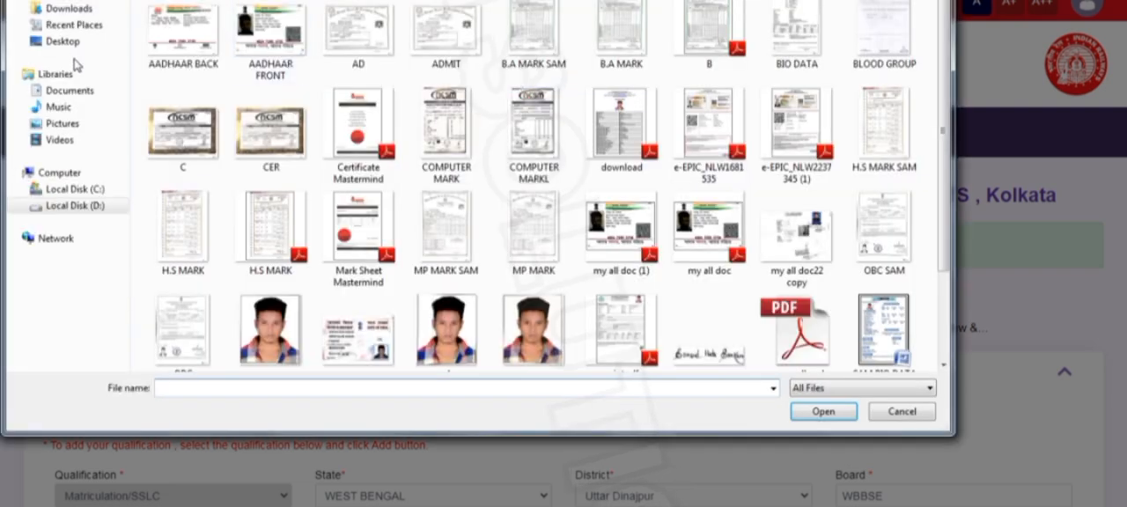
{"action": "left_click", "coordinate": [63, 42]}
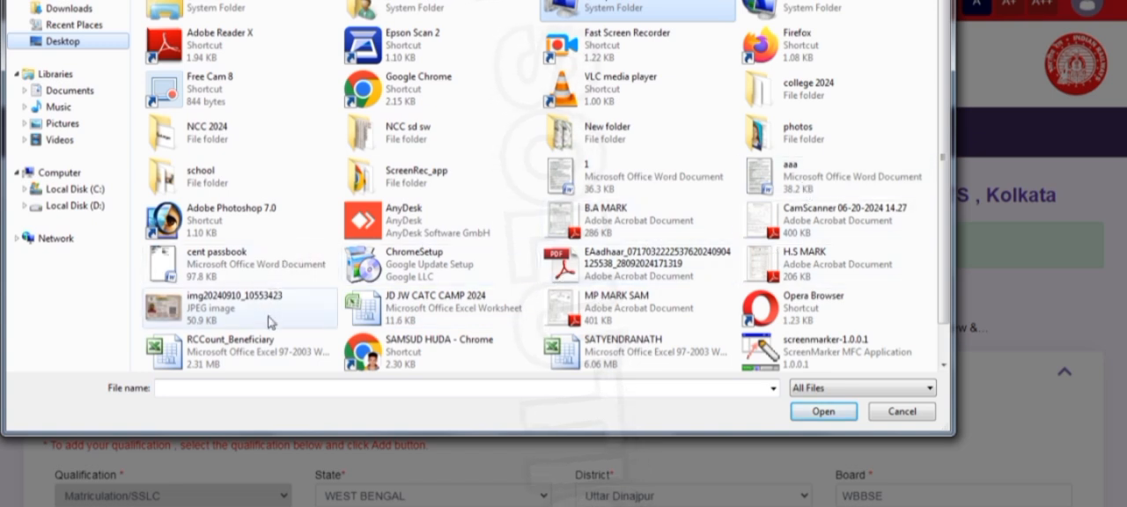
{"action": "left_click", "coordinate": [674, 319]}
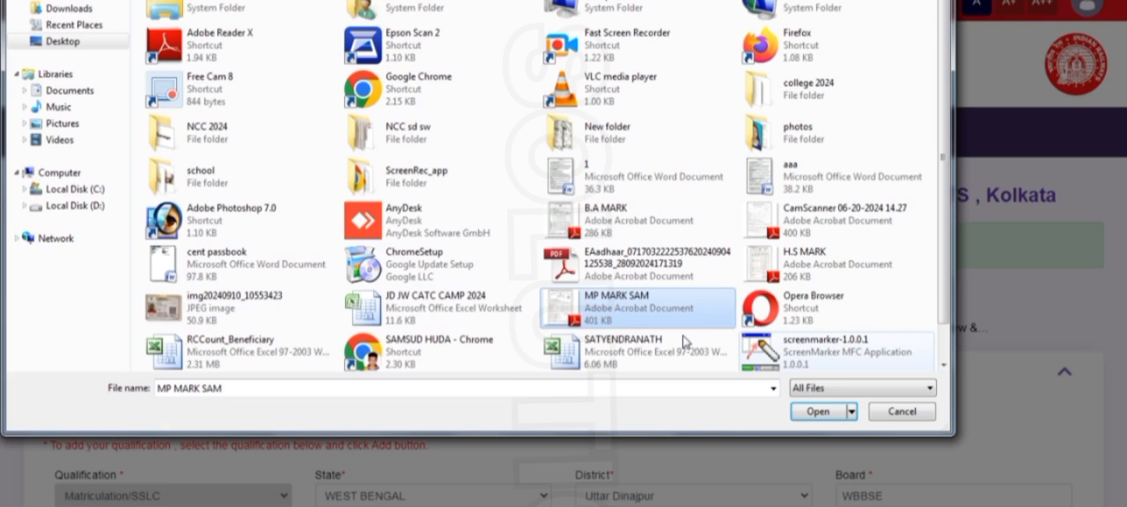
{"action": "left_click", "coordinate": [820, 414]}
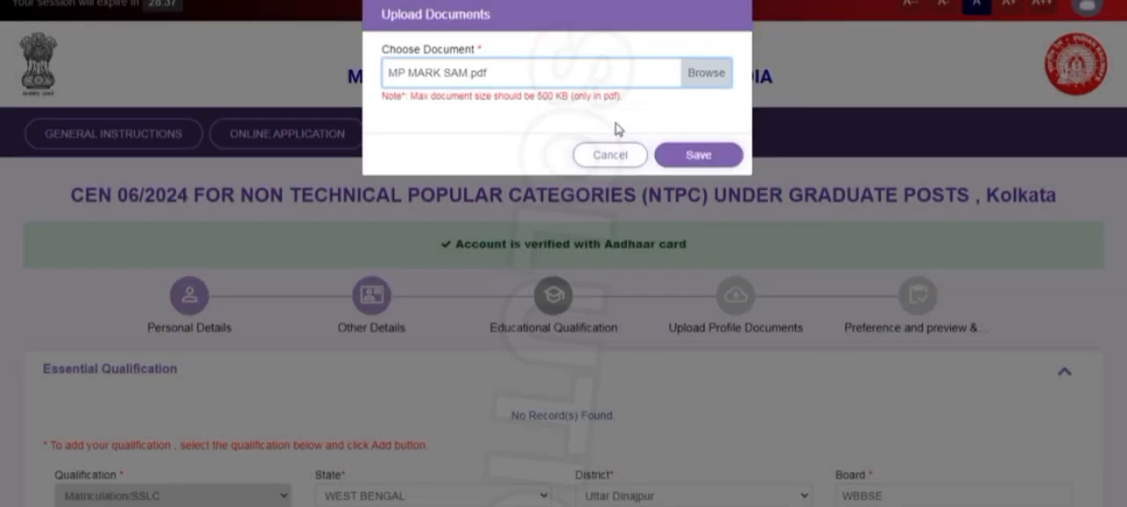
{"action": "left_click", "coordinate": [699, 156]}
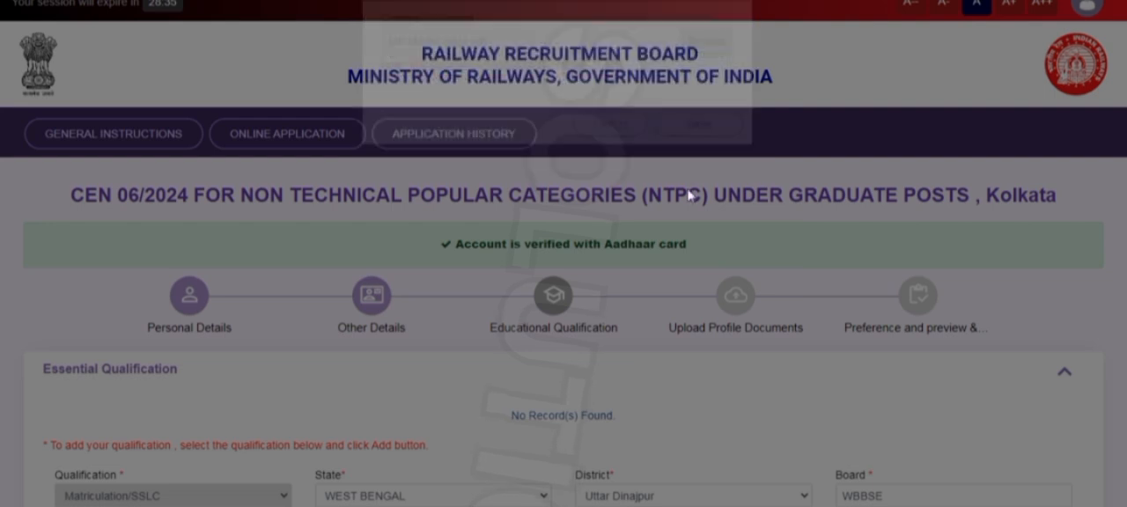
{"action": "scroll", "coordinate": [801, 445], "scroll_direction": "down", "scroll_amount": 2}
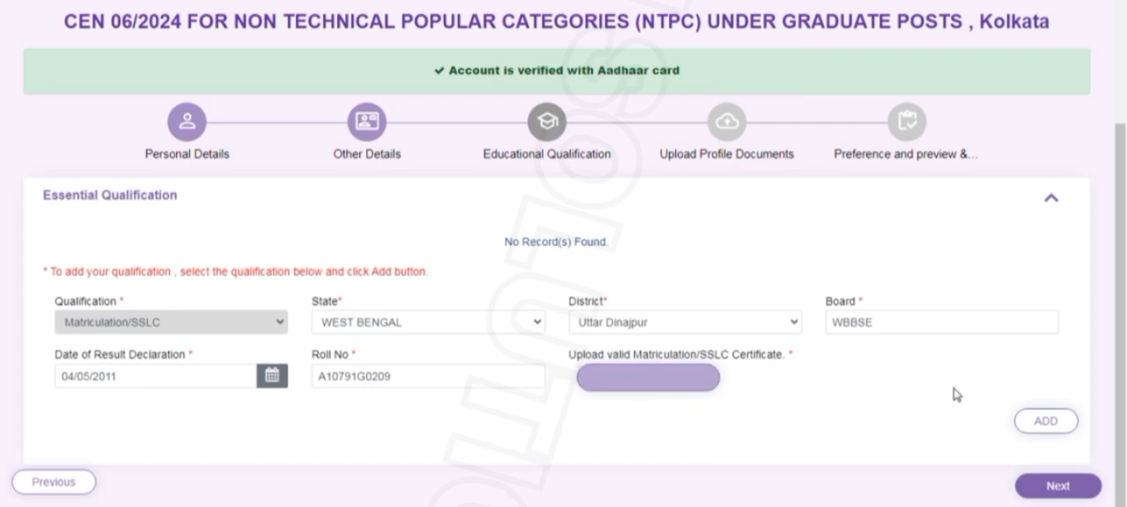
{"action": "left_click", "coordinate": [1022, 421]}
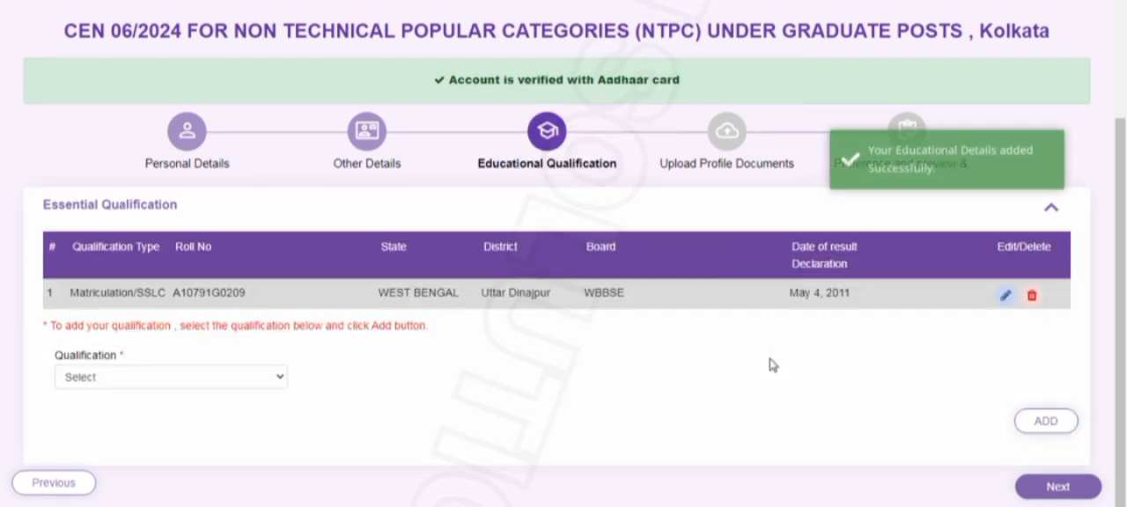
Start a second qualification entry with both the qualification and the discipline set to 12th (+2 Stage) or its equivalent
{"action": "left_click", "coordinate": [230, 384]}
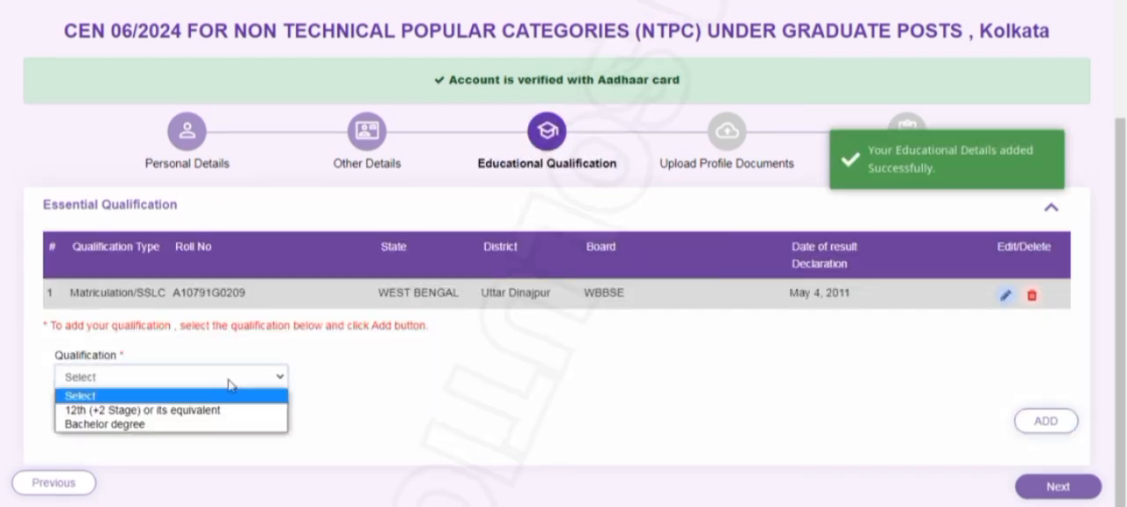
{"action": "left_click", "coordinate": [126, 412]}
{"action": "left_click", "coordinate": [458, 379]}
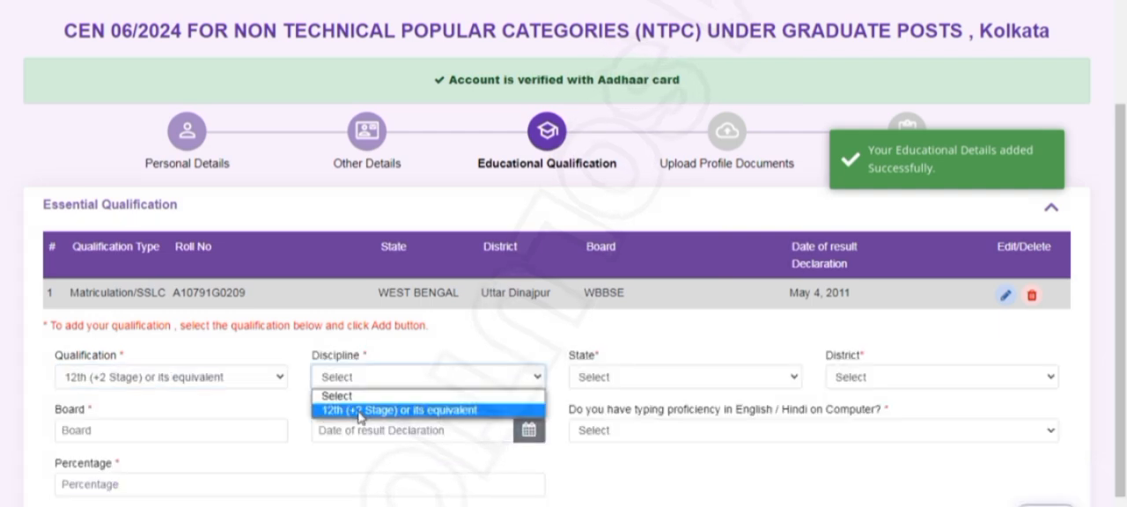
{"action": "left_click", "coordinate": [359, 410]}
Set the 12th qualification's state to WEST BENGAL and its district to Uttar Dinajpur
{"action": "left_click", "coordinate": [585, 379]}
{"action": "scroll", "coordinate": [608, 361], "scroll_direction": "down", "scroll_amount": 5}
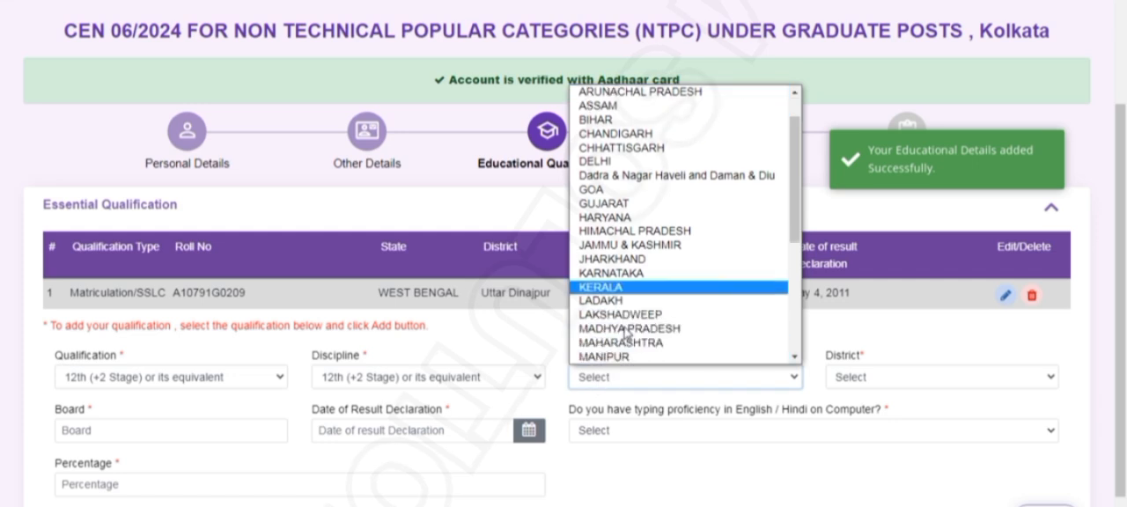
{"action": "left_click", "coordinate": [605, 361]}
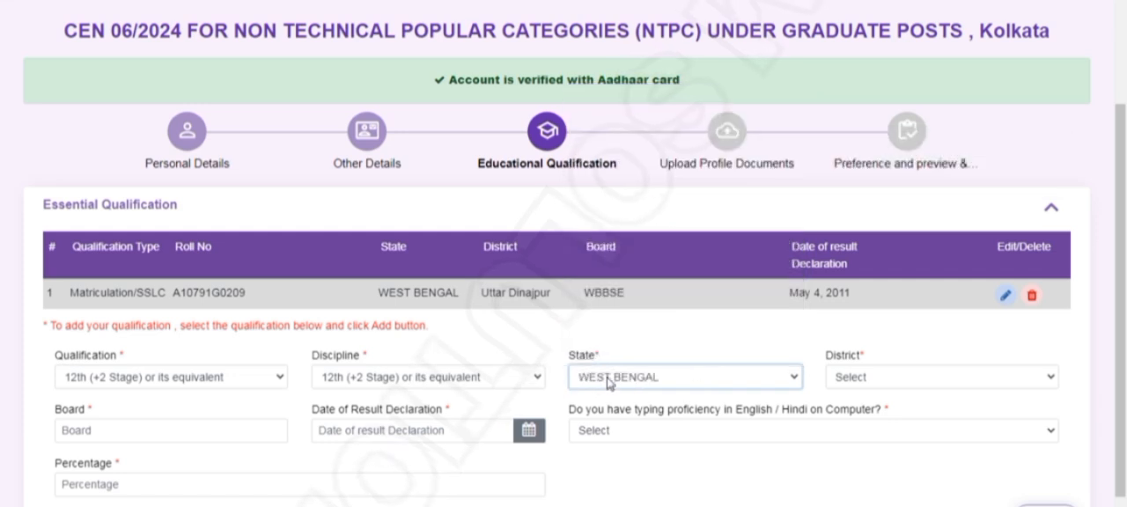
{"action": "left_click", "coordinate": [870, 378]}
{"action": "scroll", "coordinate": [867, 359], "scroll_direction": "down", "scroll_amount": 3}
{"action": "left_click", "coordinate": [870, 359]}
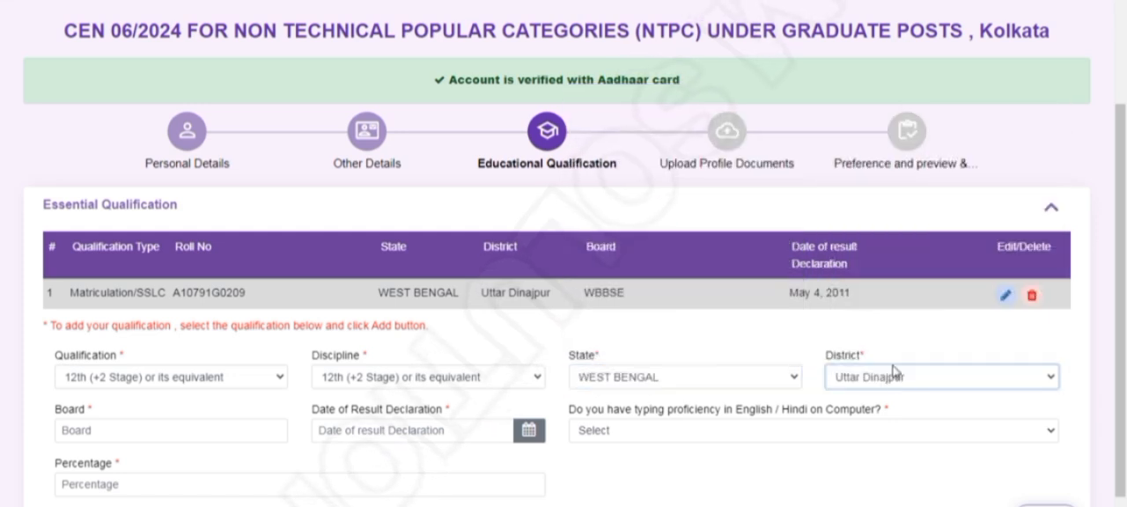
Enter WBCHSE as the 12th board and set its date of result declaration to 06/05/2013
{"action": "left_click", "coordinate": [107, 425]}
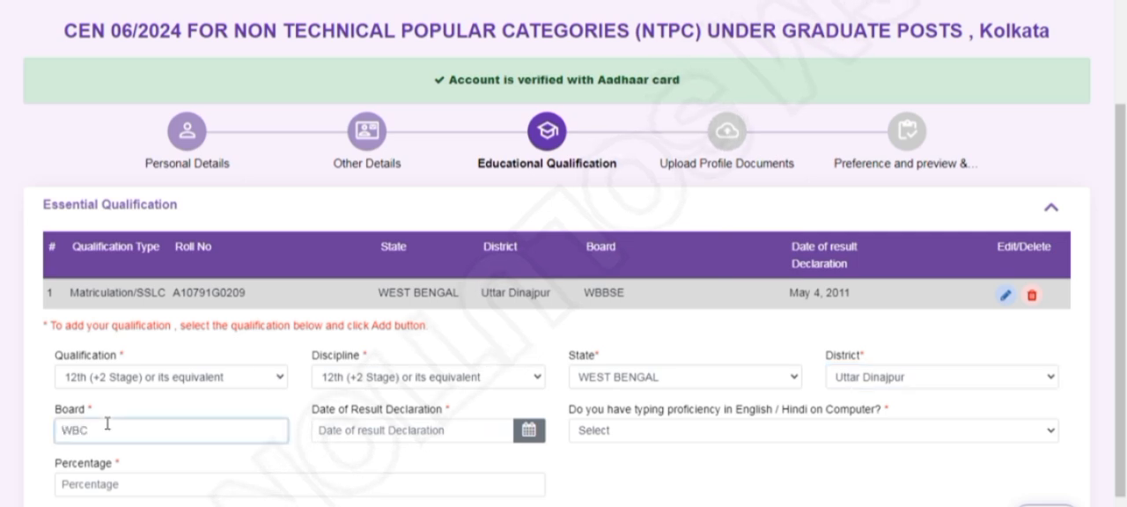
{"action": "left_click", "coordinate": [315, 435]}
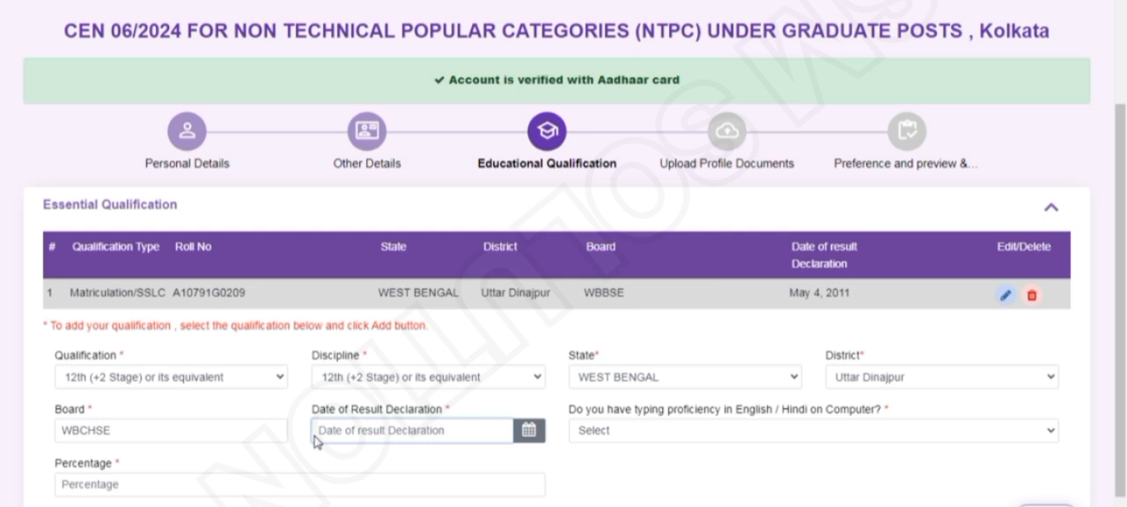
{"action": "left_click", "coordinate": [471, 423]}
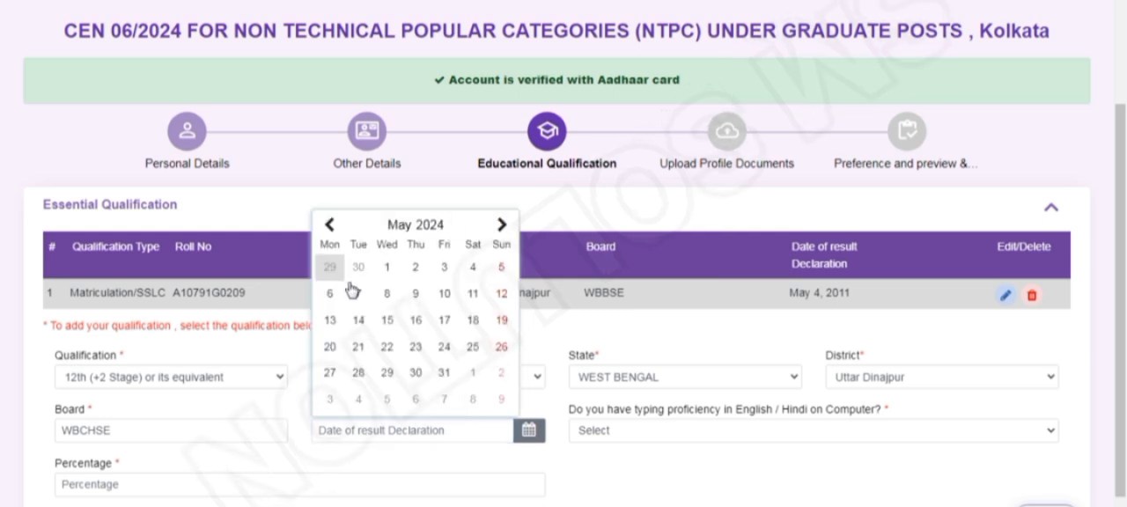
{"action": "left_click", "coordinate": [430, 226]}
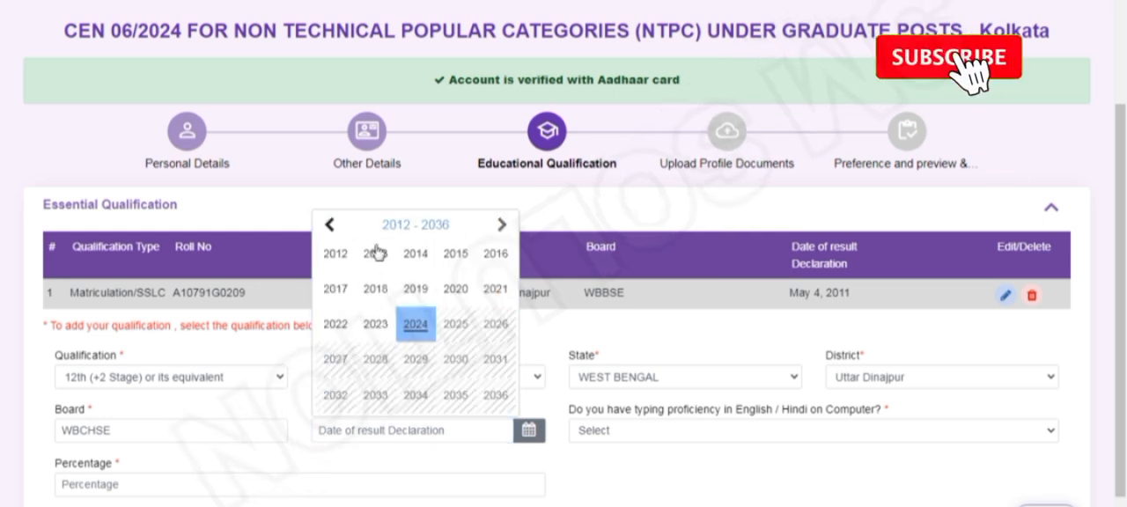
{"action": "left_click", "coordinate": [377, 253]}
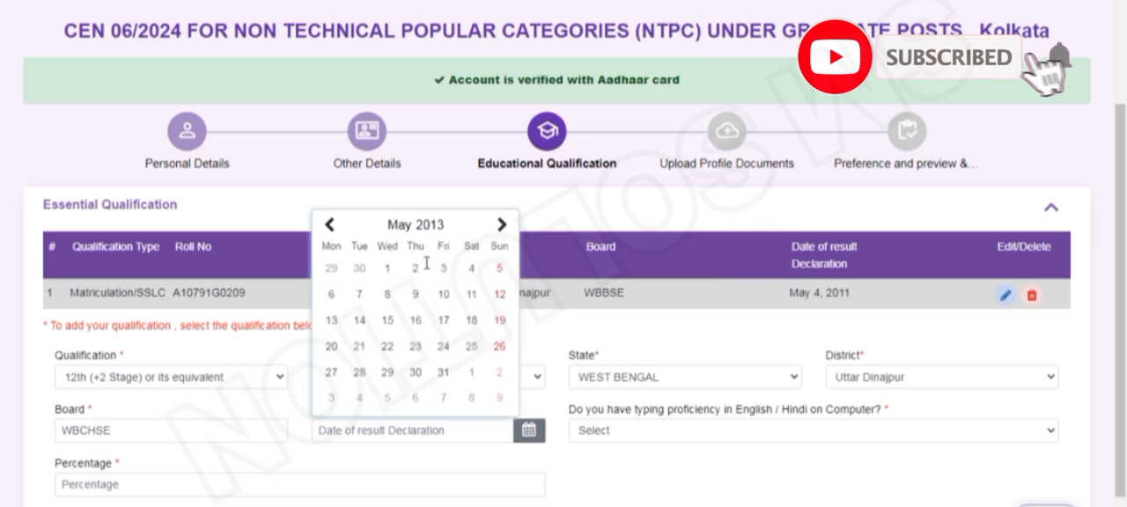
{"action": "left_click", "coordinate": [332, 295]}
{"action": "left_click", "coordinate": [653, 437]}
{"action": "left_click", "coordinate": [617, 478]}
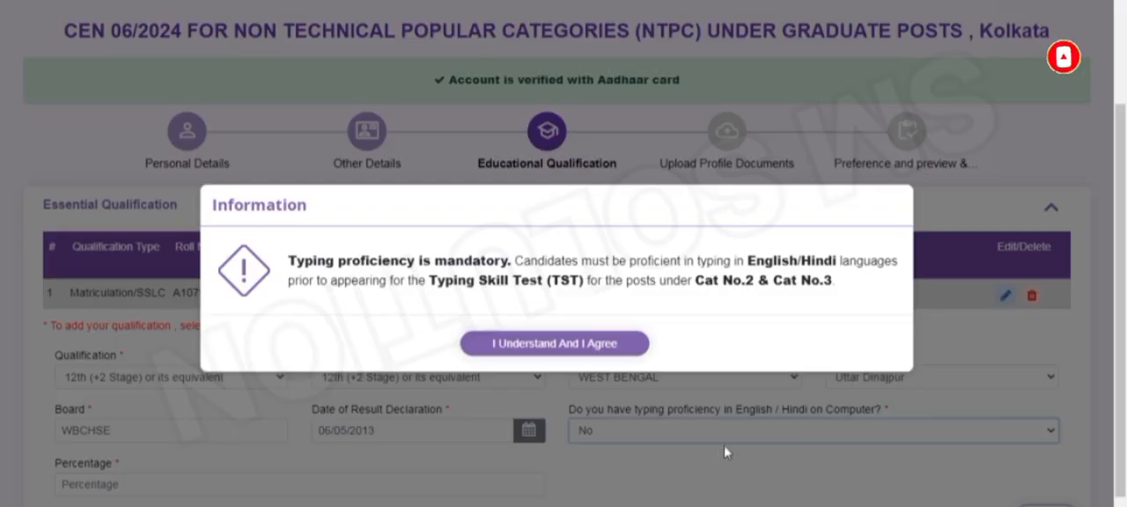
{"action": "left_click", "coordinate": [541, 349]}
Answer Yes to the English/Hindi typing proficiency question and enter 65 as the 12th percentage
{"action": "left_click", "coordinate": [652, 432]}
{"action": "left_click", "coordinate": [587, 464]}
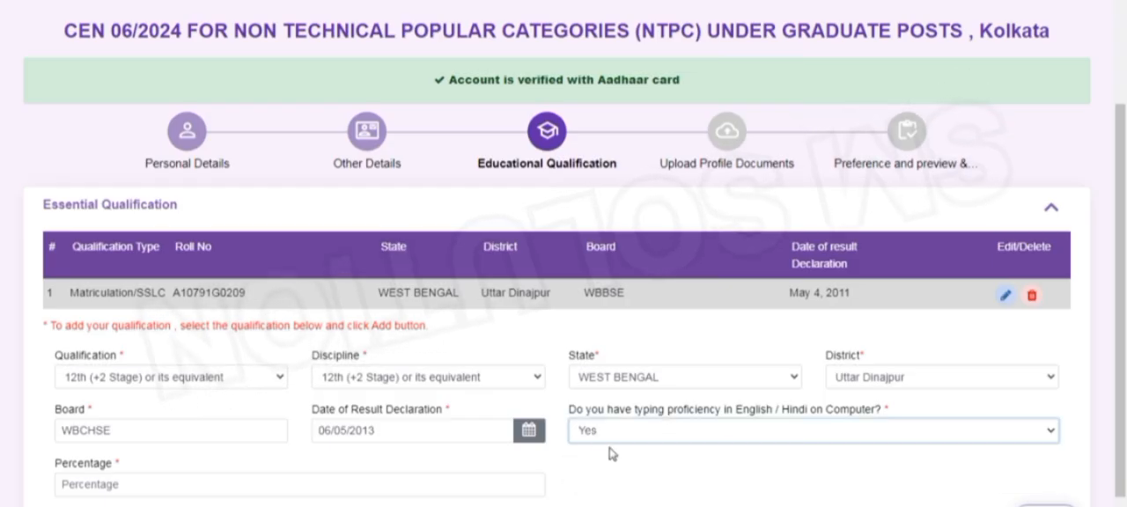
{"action": "scroll", "coordinate": [613, 454], "scroll_direction": "down", "scroll_amount": 2}
{"action": "left_click", "coordinate": [95, 394]}
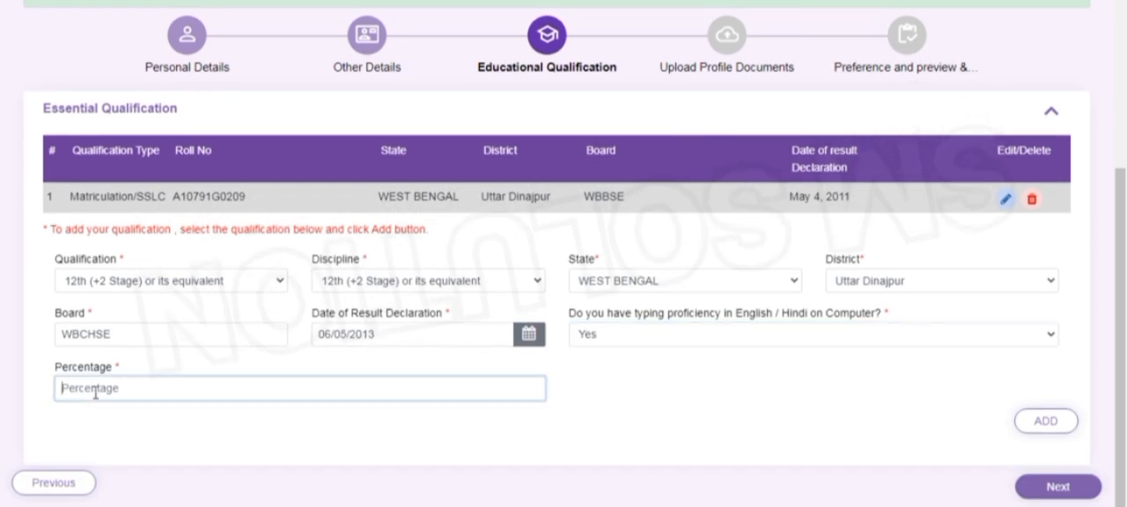
{"action": "type", "text": "65"}
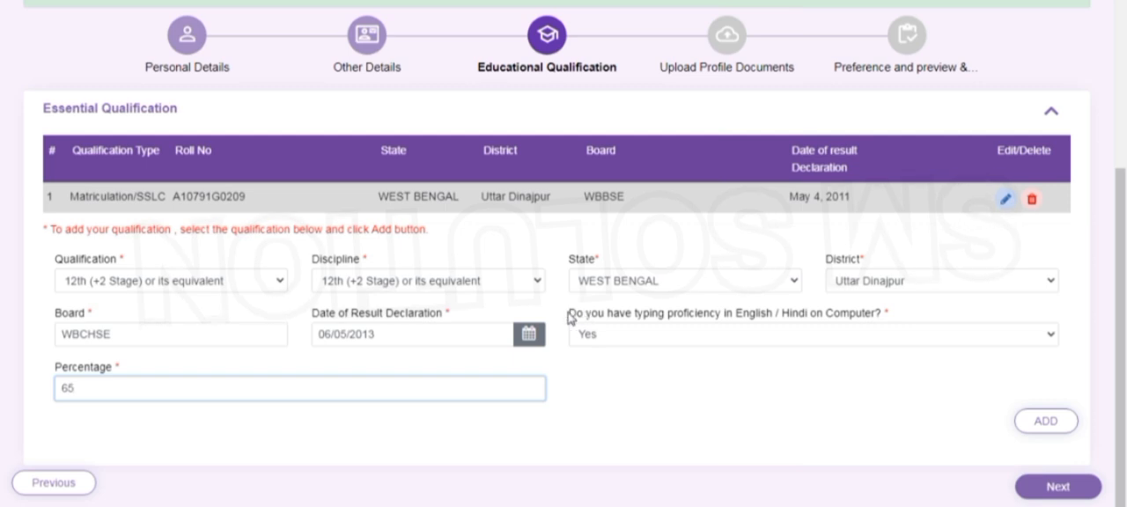
Add the 12th qualification to the record and proceed to the Upload Profile Documents section
{"action": "left_click_drag", "start_coordinate": [568, 314], "coordinate": [911, 333]}
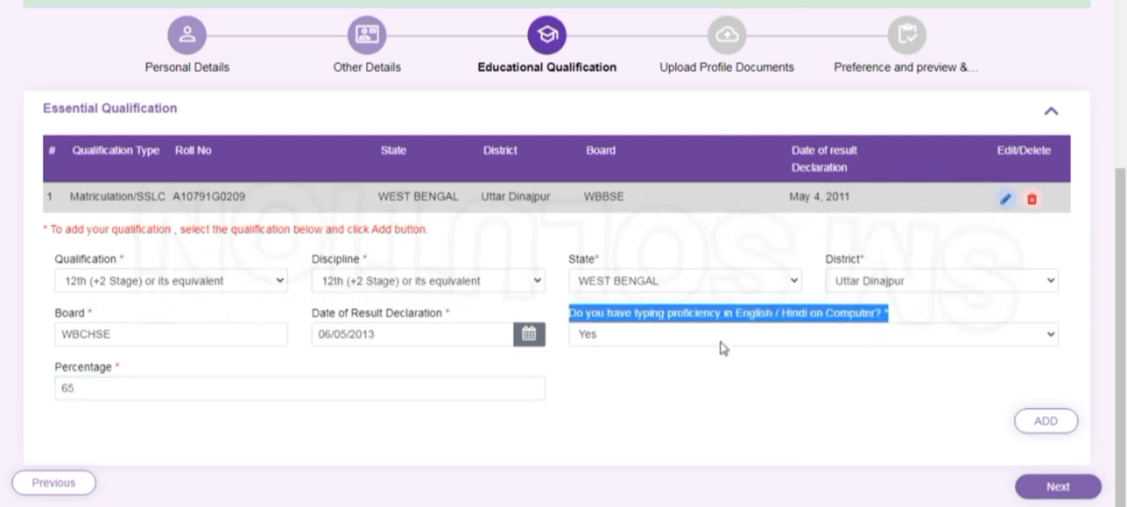
{"action": "left_click", "coordinate": [780, 420]}
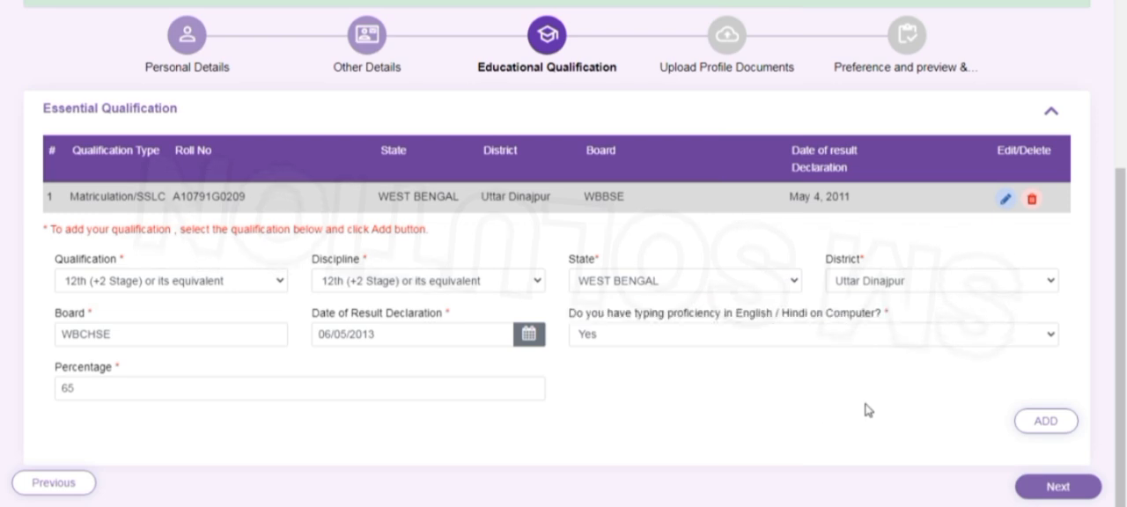
{"action": "left_click", "coordinate": [1048, 426]}
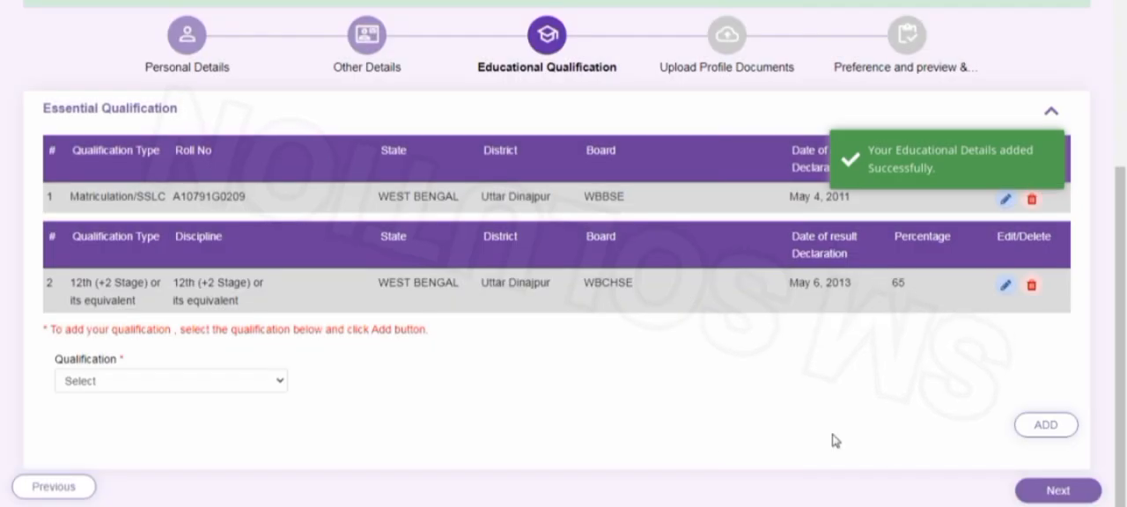
{"action": "left_click", "coordinate": [1057, 491]}
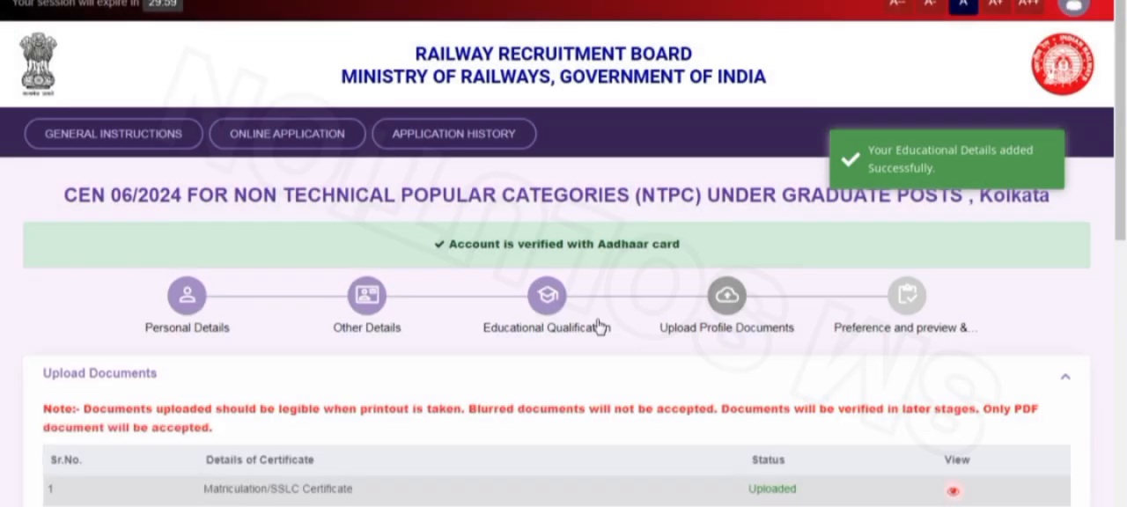
Review the photograph upload specifications and the samples of rejectable photos
{"action": "scroll", "coordinate": [622, 300], "scroll_direction": "down", "scroll_amount": 3}
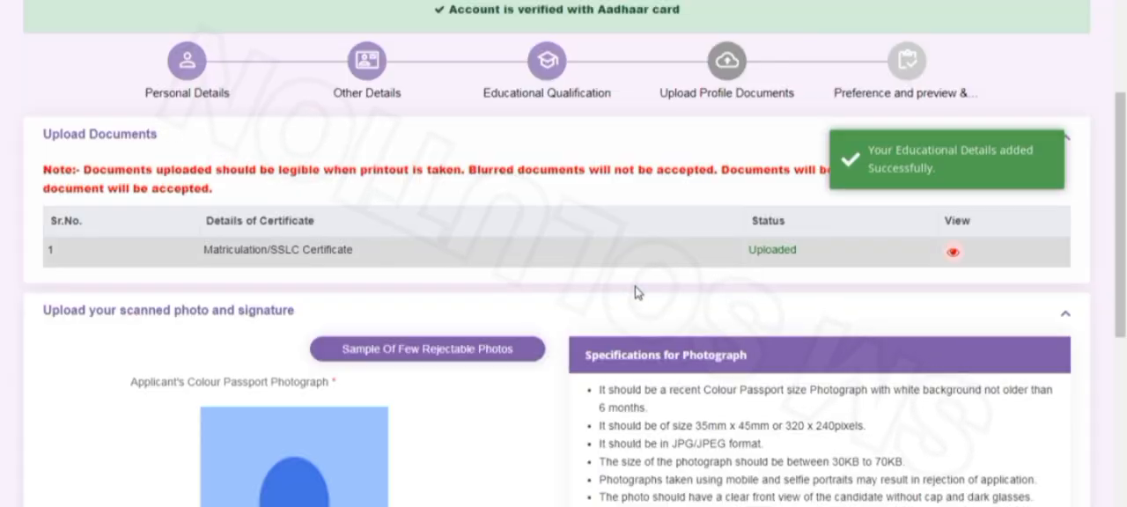
{"action": "scroll", "coordinate": [664, 302], "scroll_direction": "down", "scroll_amount": 2}
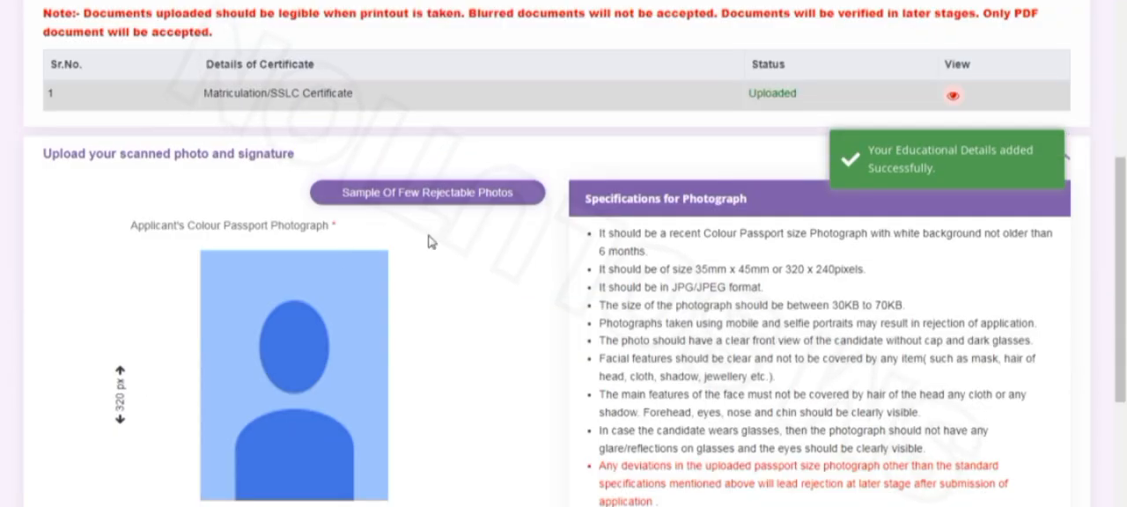
{"action": "left_click", "coordinate": [418, 201]}
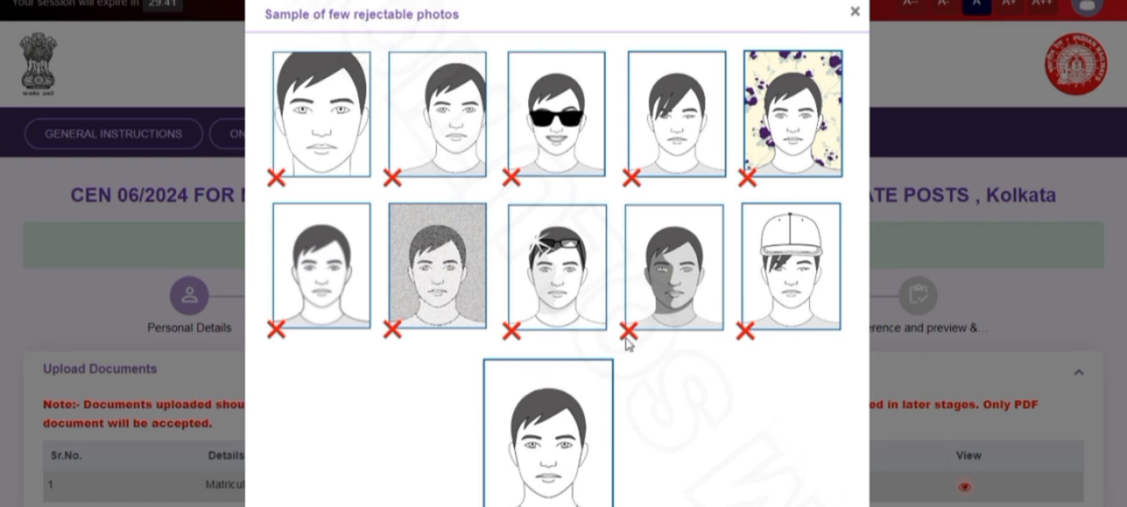
{"action": "left_click", "coordinate": [854, 11]}
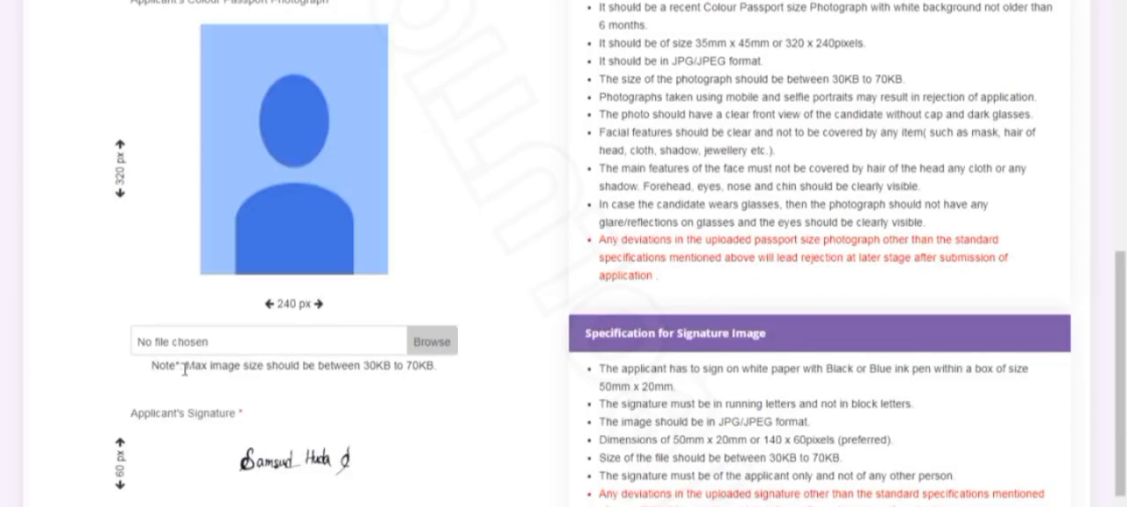
Upload PIC.jpg from the Desktop as the applicant's colour passport photograph and accept its 240 x 320 px crop
{"action": "left_click_drag", "start_coordinate": [184, 370], "coordinate": [431, 384]}
{"action": "left_click", "coordinate": [325, 338]}
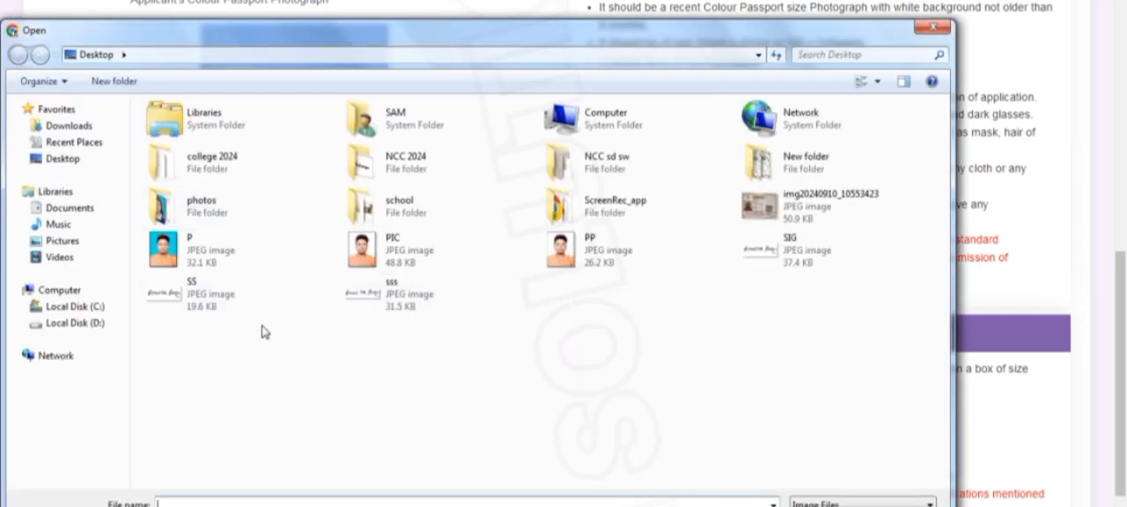
{"action": "left_click", "coordinate": [422, 242]}
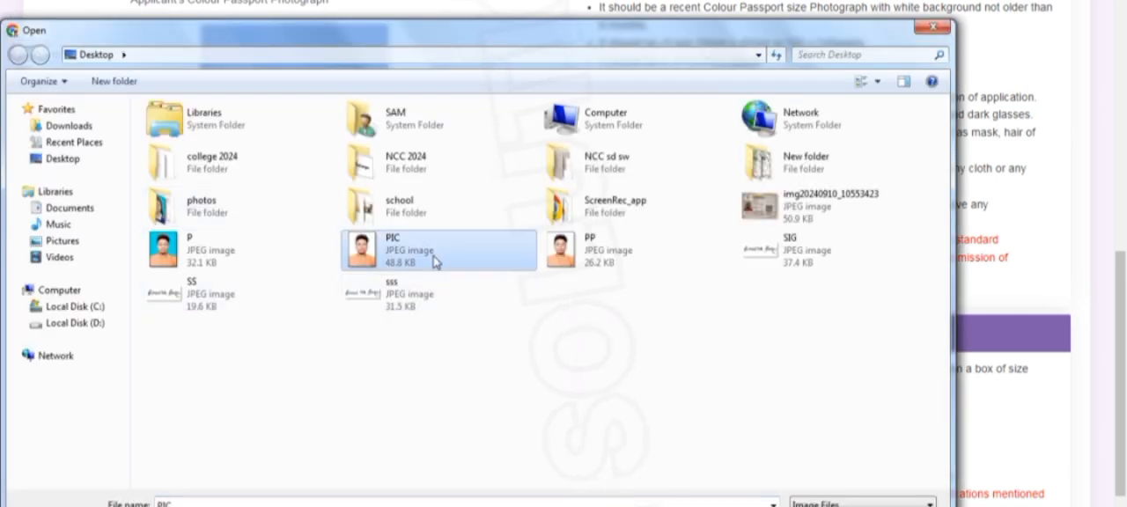
{"action": "double_click", "coordinate": [451, 244]}
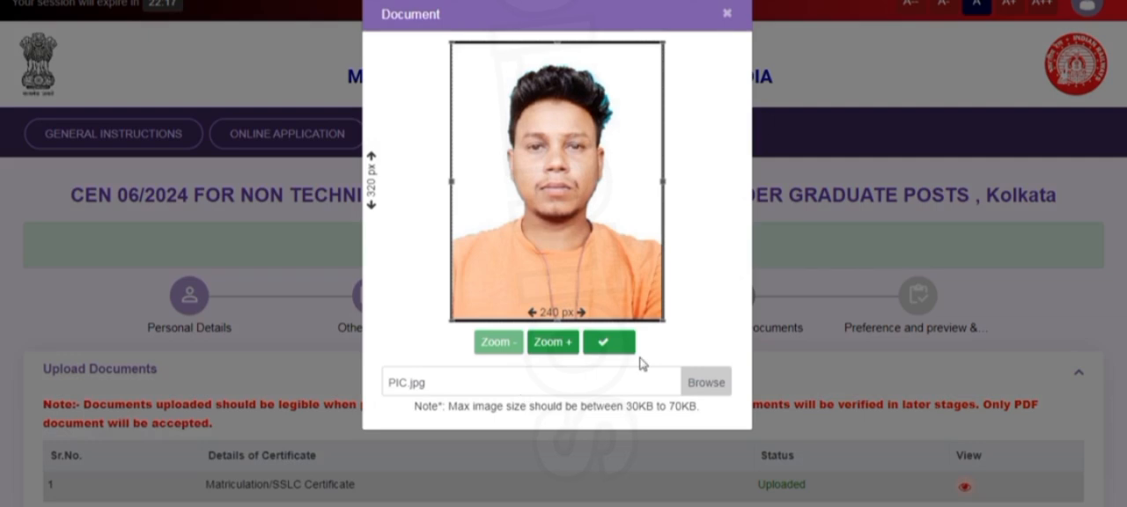
{"action": "left_click", "coordinate": [607, 347]}
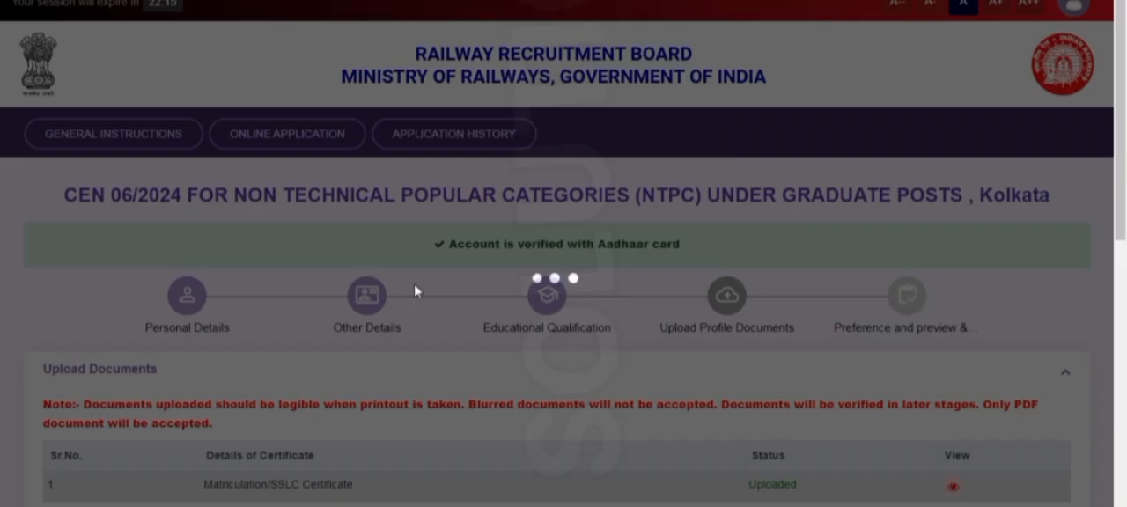
Upload SIG.jpg from the Desktop as the applicant's signature, adjust the crop frame around it and accept the 140 x 60 px crop
{"action": "scroll", "coordinate": [546, 251], "scroll_direction": "down", "scroll_amount": 3}
{"action": "scroll", "coordinate": [482, 264], "scroll_direction": "down", "scroll_amount": 4}
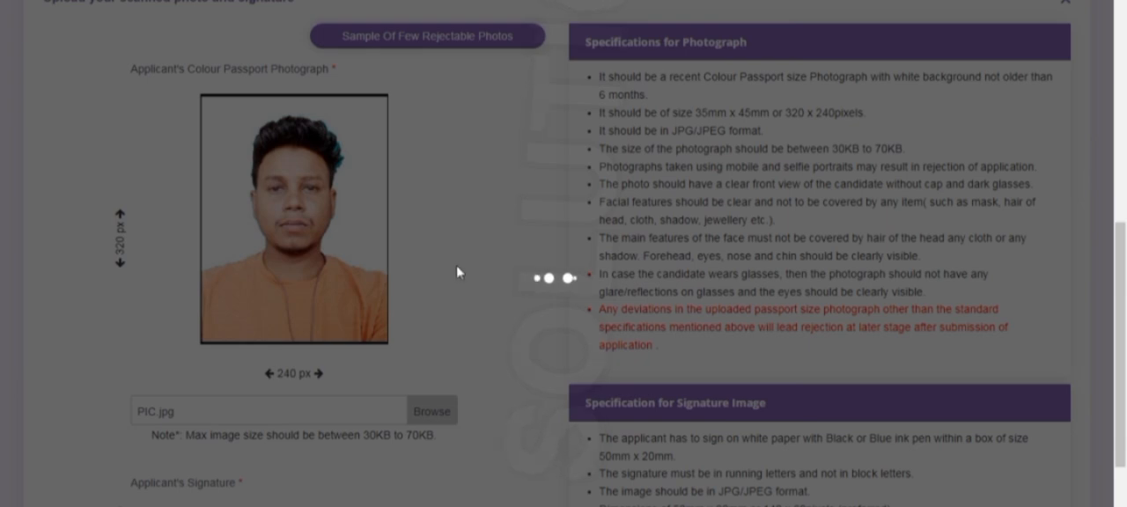
{"action": "scroll", "coordinate": [502, 273], "scroll_direction": "down", "scroll_amount": 3}
{"action": "scroll", "coordinate": [498, 361], "scroll_direction": "down", "scroll_amount": 3}
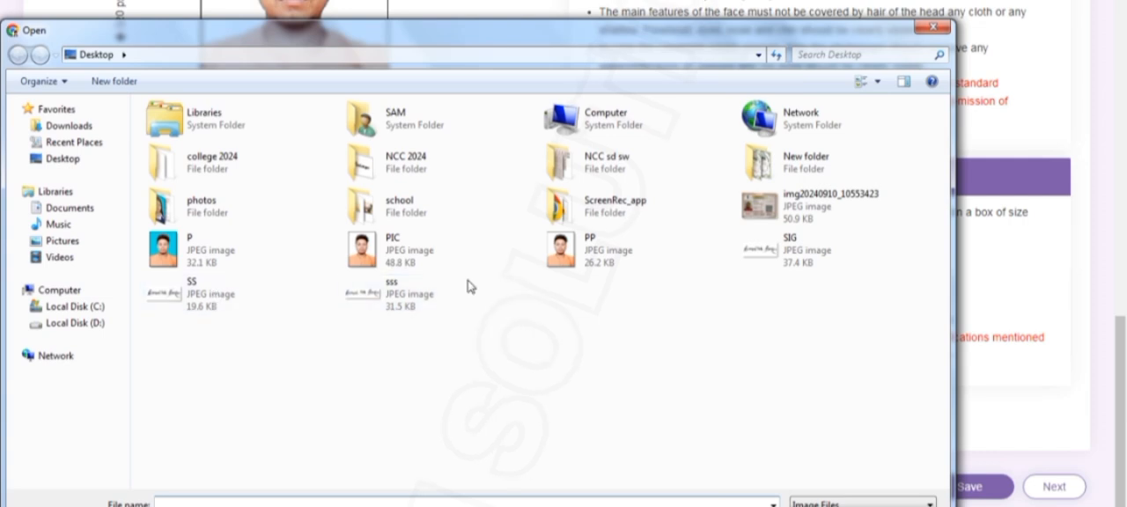
{"action": "left_click", "coordinate": [820, 262]}
{"action": "double_click", "coordinate": [817, 257]}
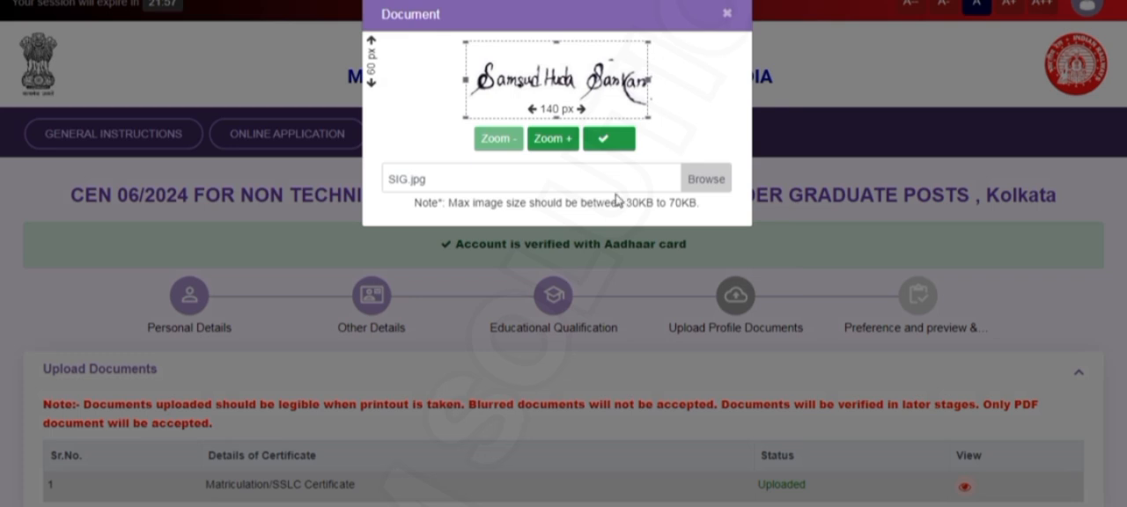
{"action": "left_click_drag", "start_coordinate": [570, 97], "coordinate": [574, 97]}
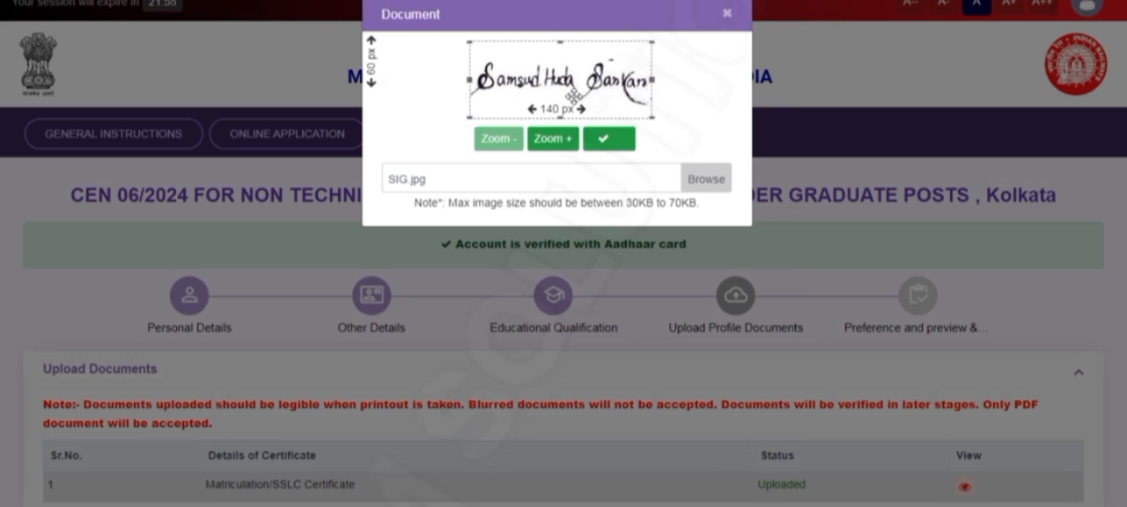
{"action": "left_click", "coordinate": [608, 139]}
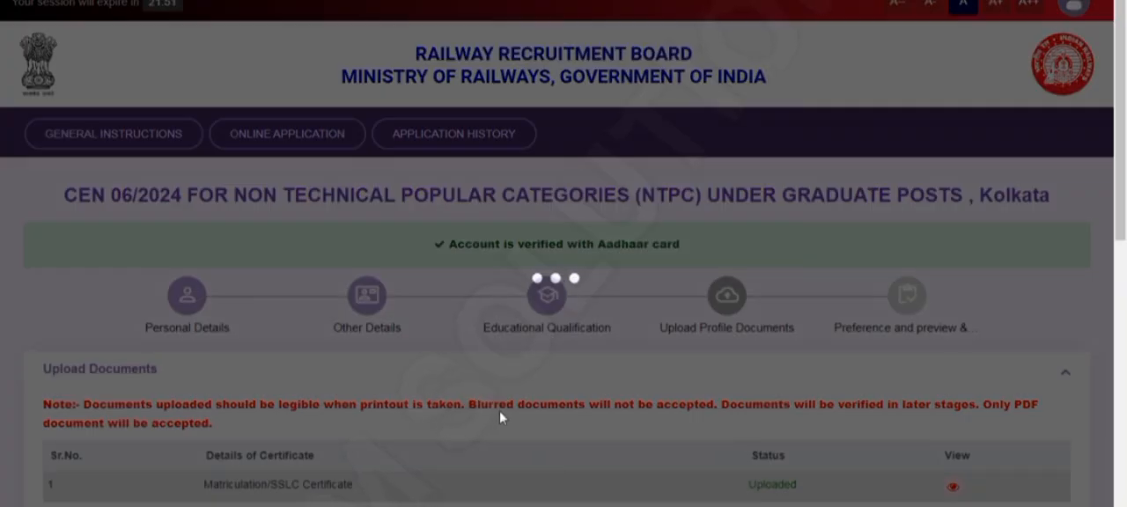
Check the uploaded photograph and signature and proceed to the Preference and preview section
{"action": "scroll", "coordinate": [501, 409], "scroll_direction": "down", "scroll_amount": 1}
{"action": "scroll", "coordinate": [508, 379], "scroll_direction": "down", "scroll_amount": 4}
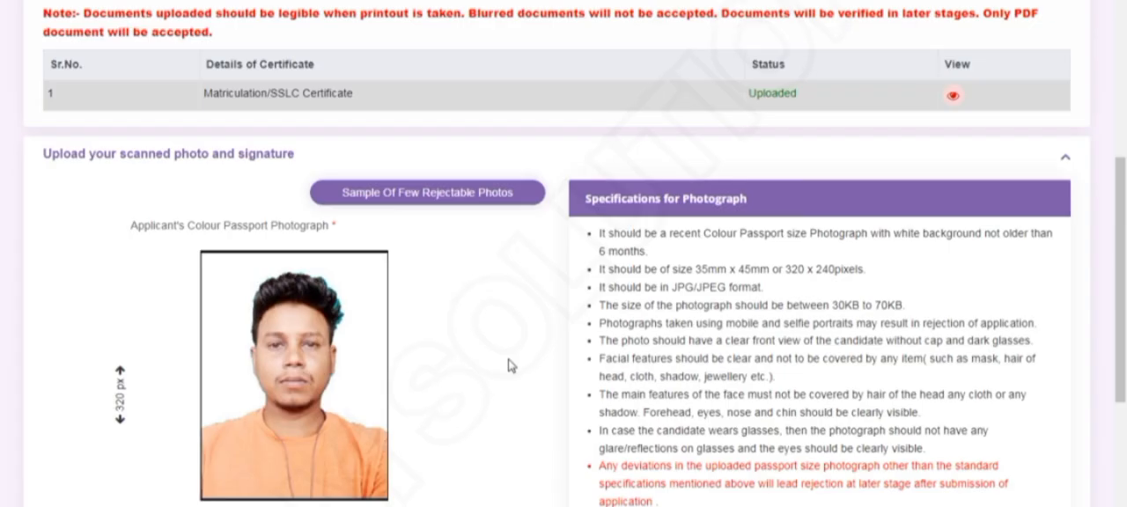
{"action": "scroll", "coordinate": [508, 365], "scroll_direction": "down", "scroll_amount": 5}
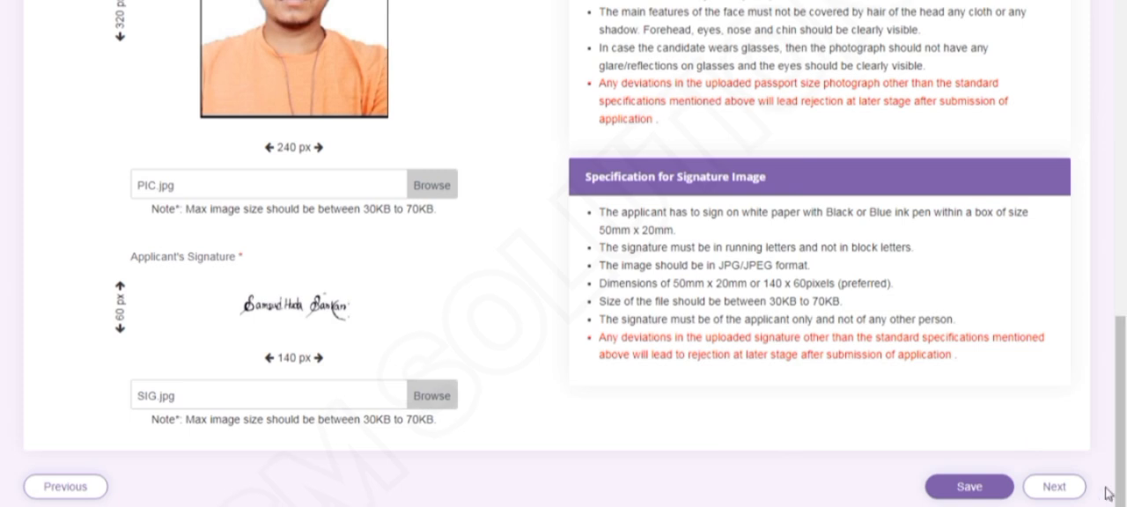
{"action": "left_click", "coordinate": [1055, 486]}
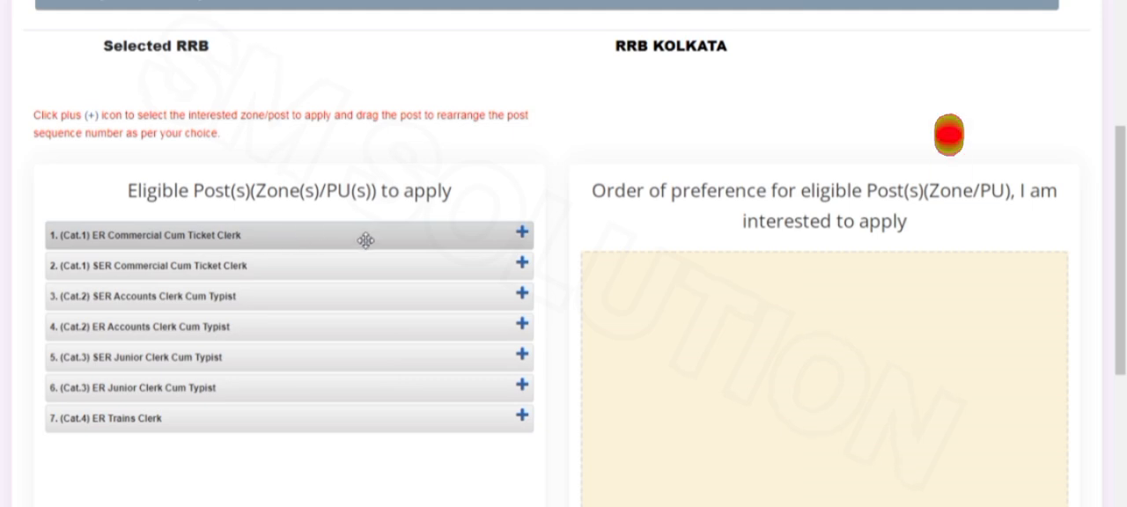
Add the eligible posts in this order: ER Commercial, SER Accounts, SER Commercial, ER Junior, SER Junior, ER Accounts and ER Trains Clerk
{"action": "left_click", "coordinate": [522, 235]}
{"action": "left_click", "coordinate": [523, 265]}
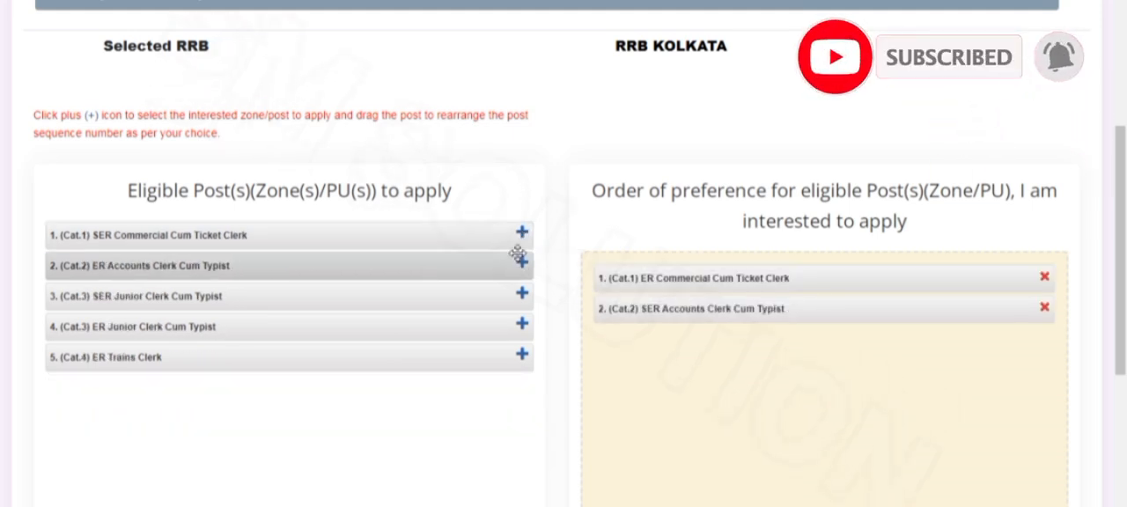
{"action": "left_click", "coordinate": [523, 234]}
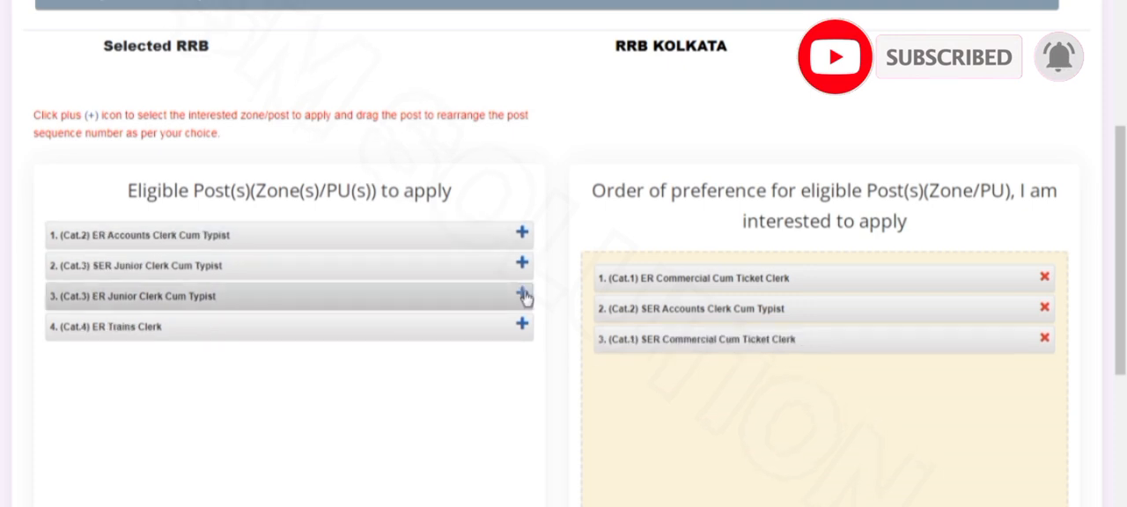
{"action": "left_click", "coordinate": [523, 296]}
{"action": "left_click", "coordinate": [523, 265]}
{"action": "left_click", "coordinate": [522, 235]}
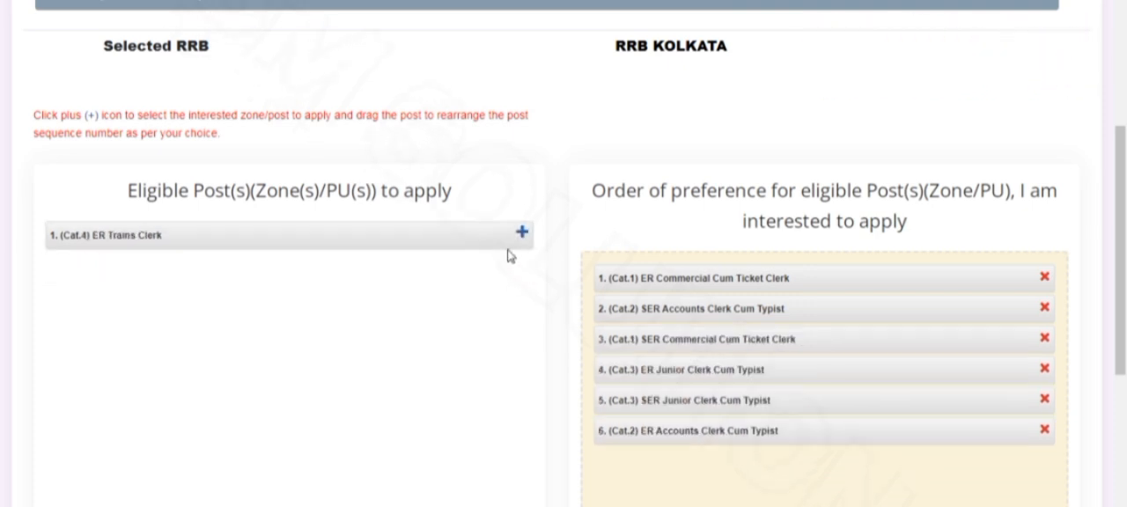
{"action": "left_click", "coordinate": [522, 234]}
Confirm the post preference order, accept the no-LASIK-surgery and eligibility declarations, and fill in the applicant's place
{"action": "scroll", "coordinate": [804, 333], "scroll_direction": "down", "scroll_amount": 5}
{"action": "scroll", "coordinate": [803, 333], "scroll_direction": "down", "scroll_amount": 1}
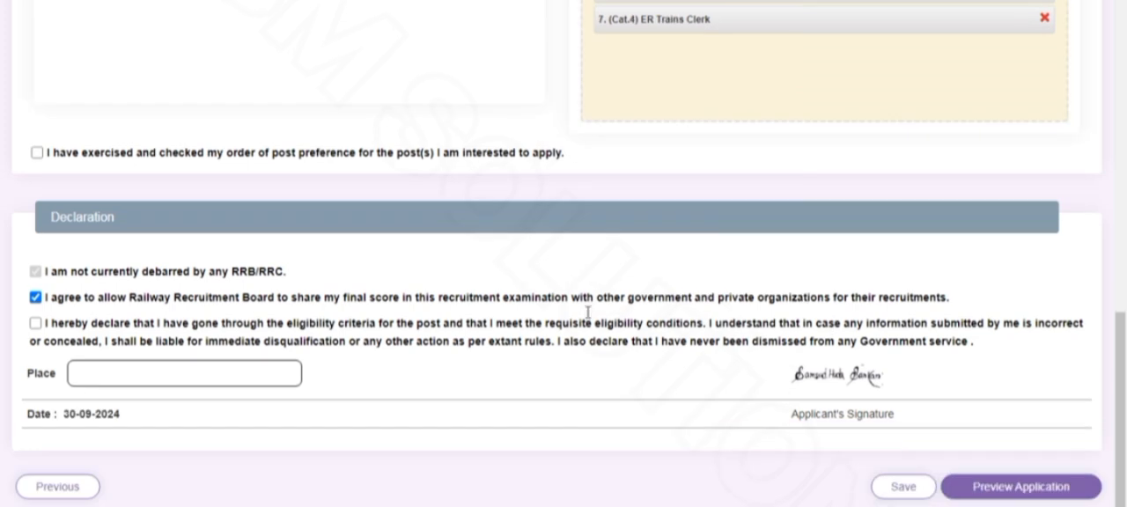
{"action": "left_click", "coordinate": [37, 153]}
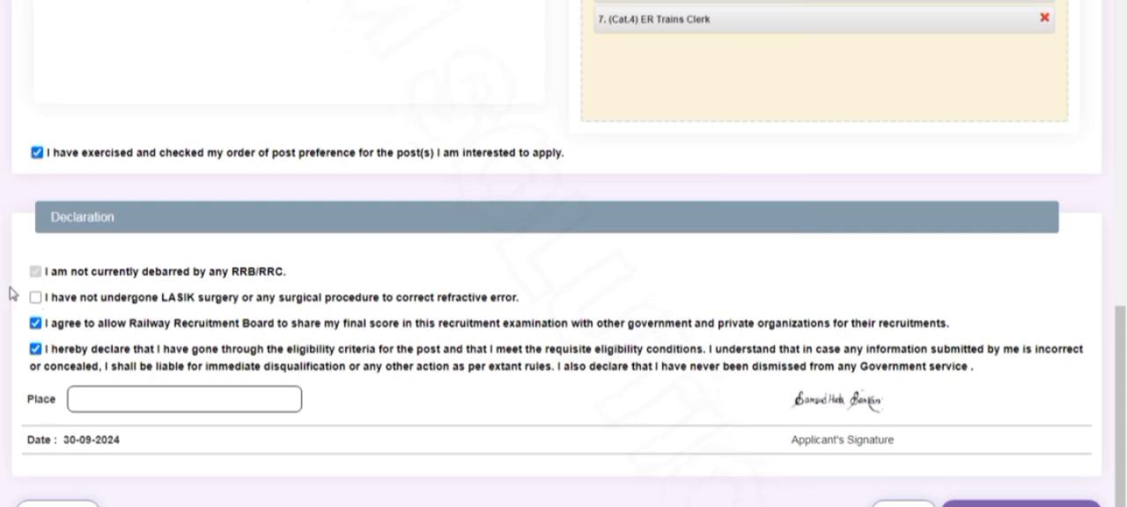
{"action": "left_click", "coordinate": [36, 298]}
{"action": "left_click", "coordinate": [177, 406]}
{"action": "scroll", "coordinate": [864, 423], "scroll_direction": "down", "scroll_amount": 1}
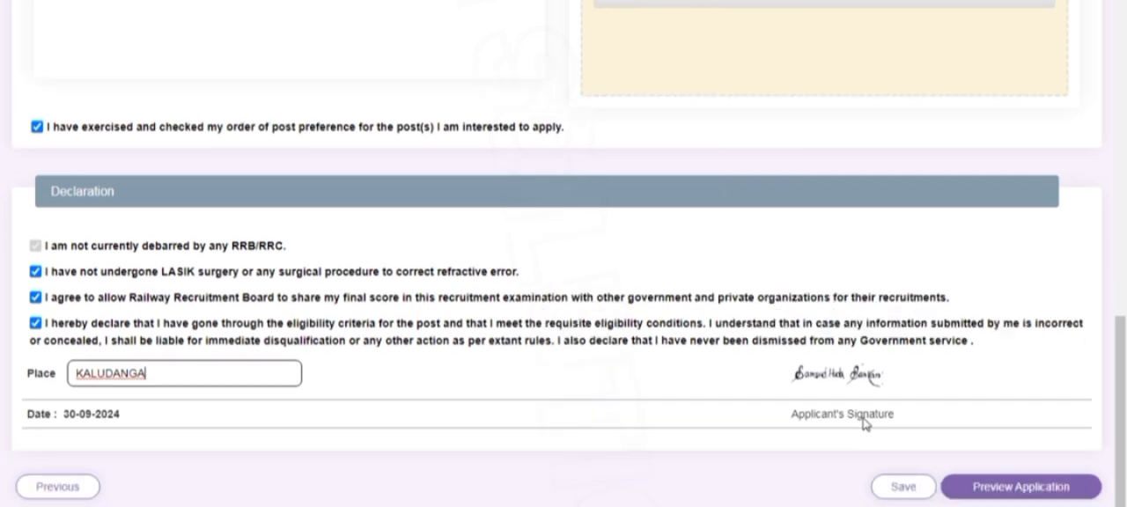
Preview the application and check its address, qualification, community, post preference and declaration details
{"action": "left_click", "coordinate": [1013, 489]}
{"action": "scroll", "coordinate": [516, 335], "scroll_direction": "down", "scroll_amount": 15}
{"action": "scroll", "coordinate": [590, 338], "scroll_direction": "down", "scroll_amount": 1}
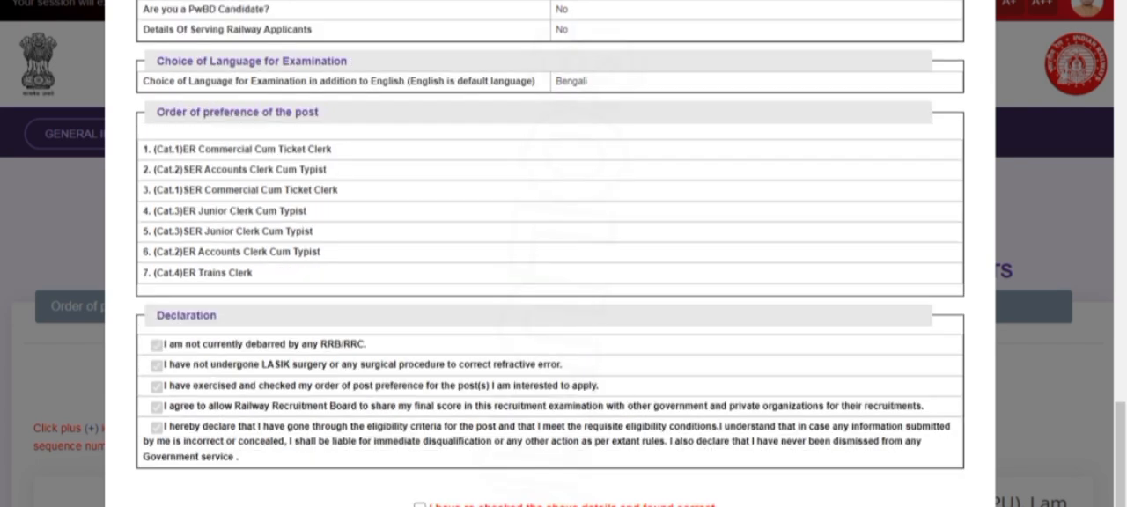
{"action": "scroll", "coordinate": [491, 382], "scroll_direction": "up", "scroll_amount": 10}
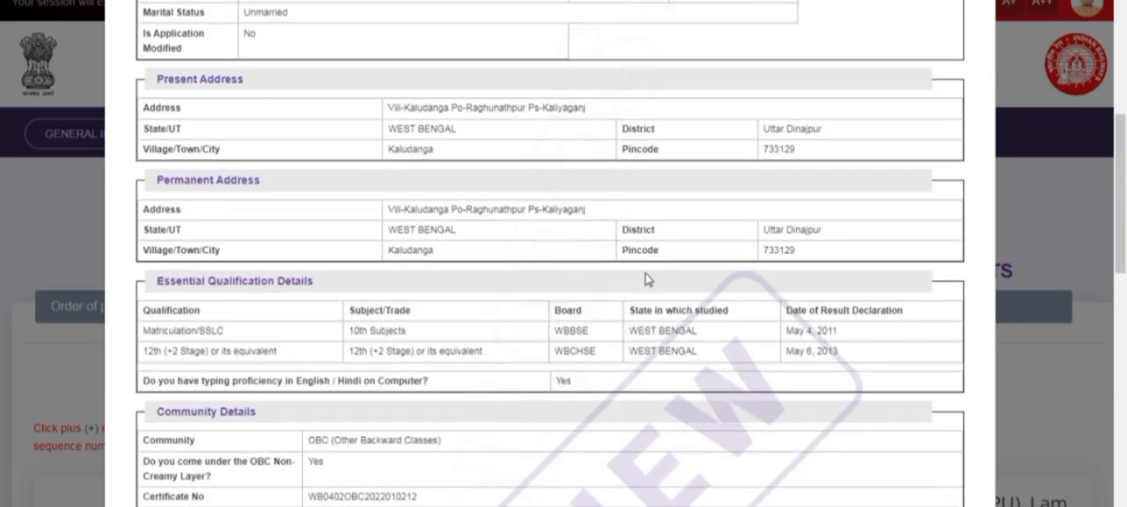
{"action": "scroll", "coordinate": [592, 254], "scroll_direction": "down", "scroll_amount": 12}
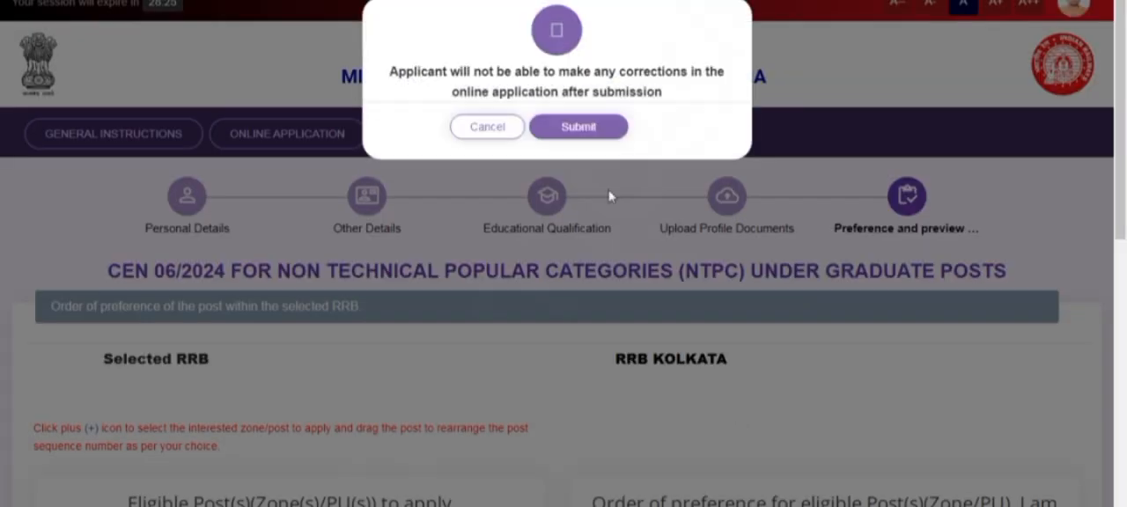
Submit the application past the no-corrections notice and review the fee details and payment options
{"action": "left_click_drag", "start_coordinate": [390, 71], "coordinate": [669, 105]}
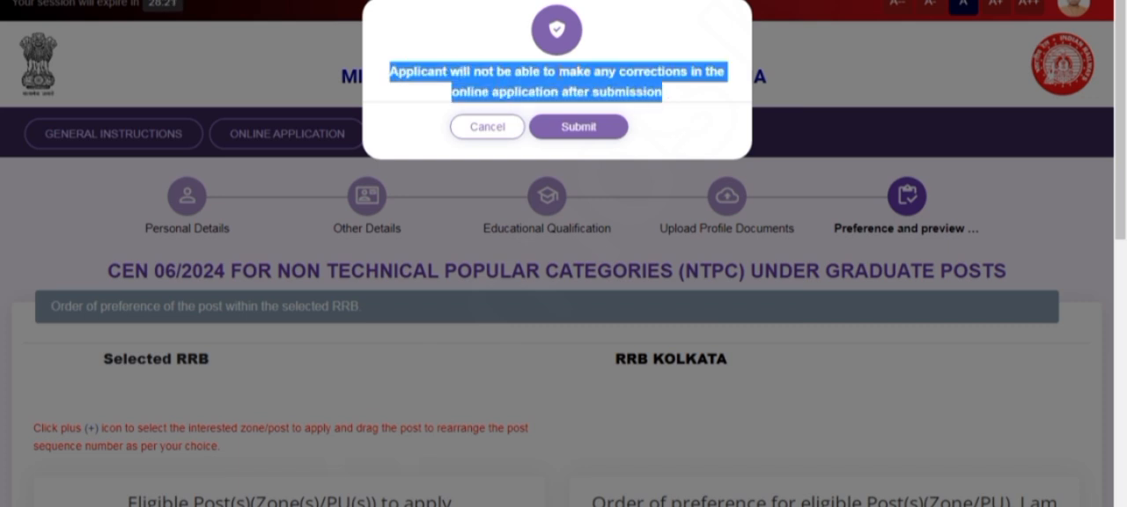
{"action": "left_click", "coordinate": [579, 127]}
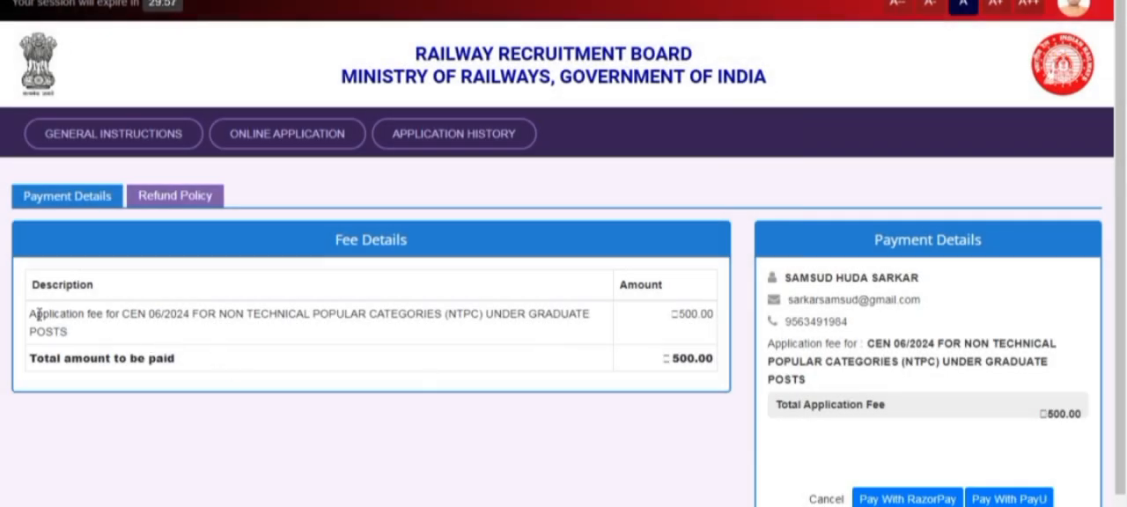
{"action": "left_click_drag", "start_coordinate": [31, 314], "coordinate": [509, 372]}
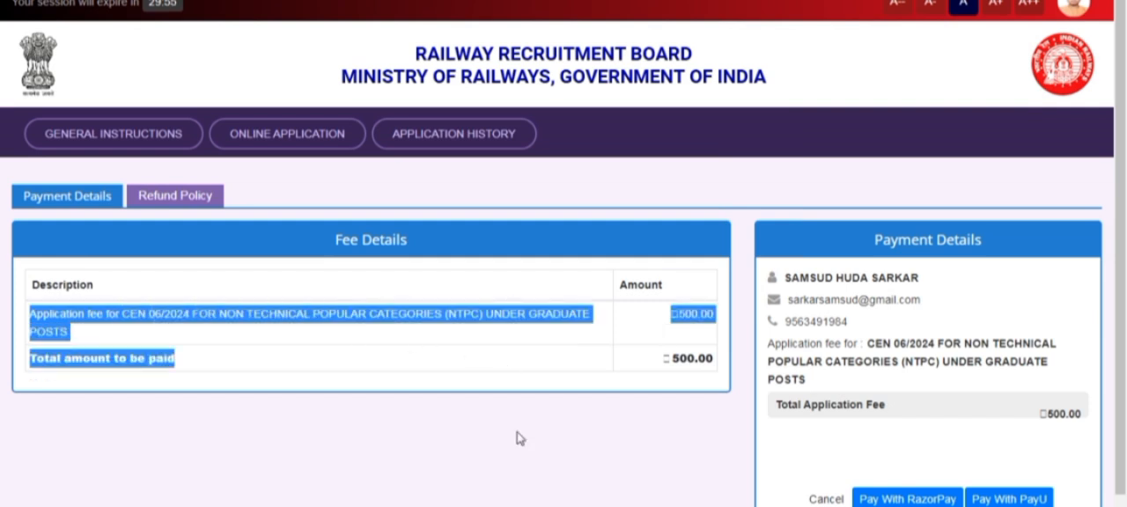
{"action": "scroll", "coordinate": [672, 375], "scroll_direction": "down", "scroll_amount": 2}
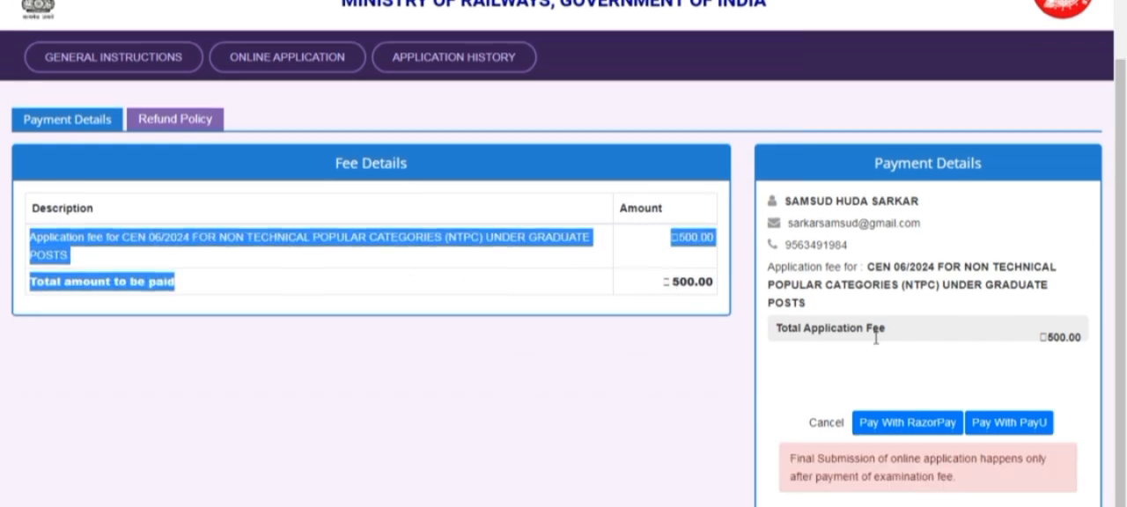